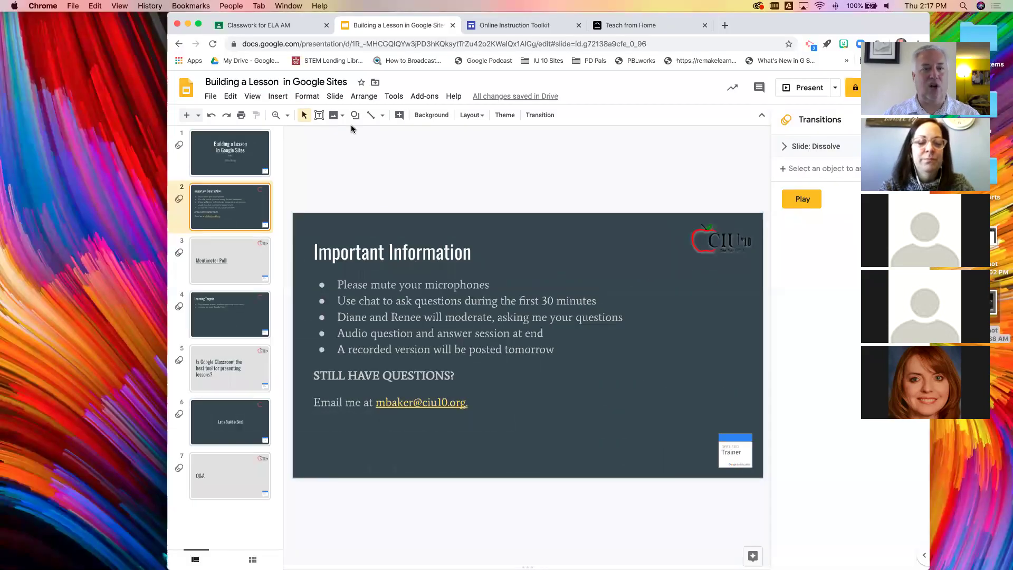
Show slide 3 'Mentimeter Poll' and shift the browser window slightly left
click(235, 257)
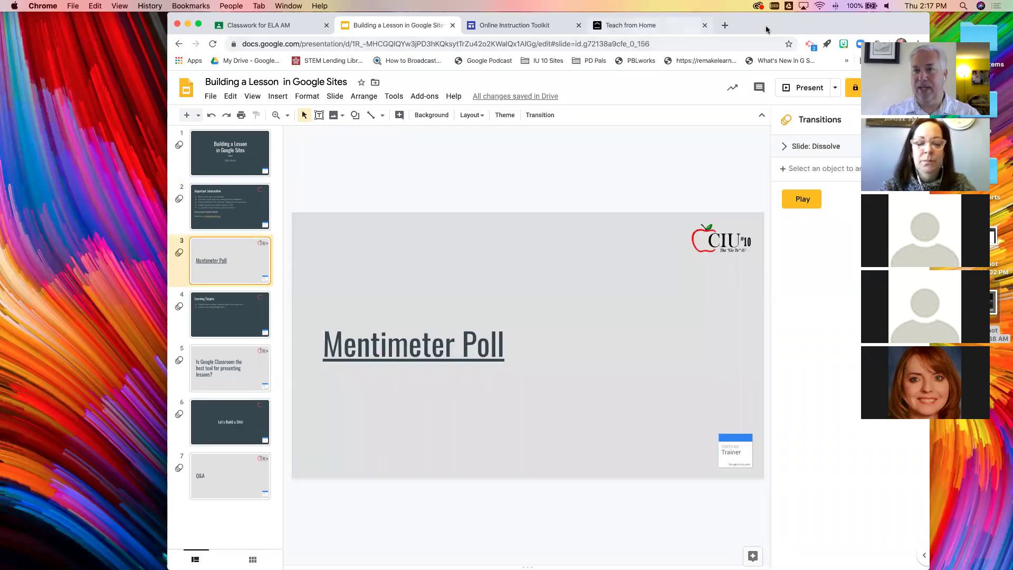
drag(746, 23, 714, 23)
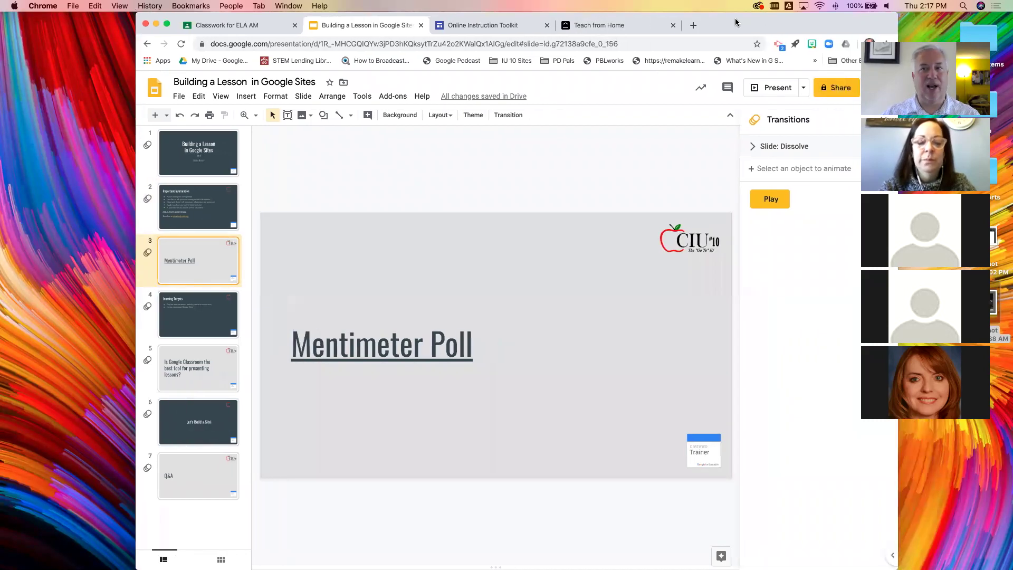
Browse the Teach from Home page's video-call sections, then return to its top banner
click(602, 24)
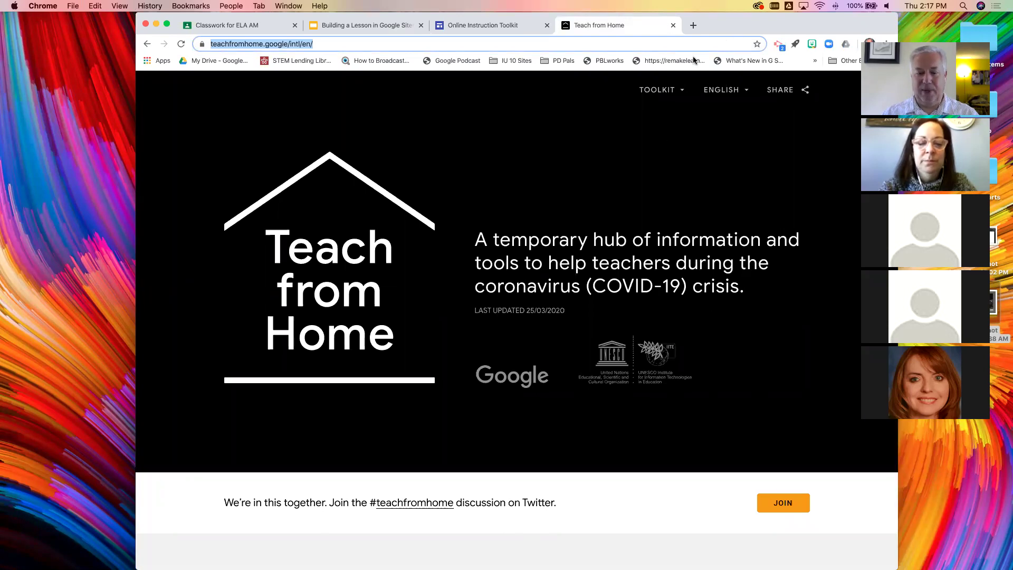
click(662, 508)
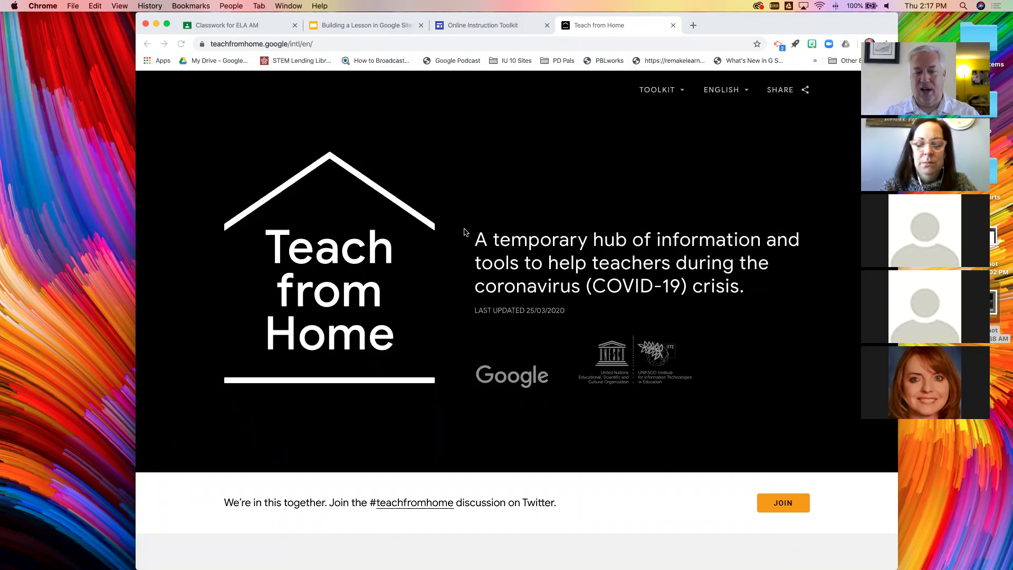
scroll(464, 232, down, 3)
scroll(465, 232, down, 10)
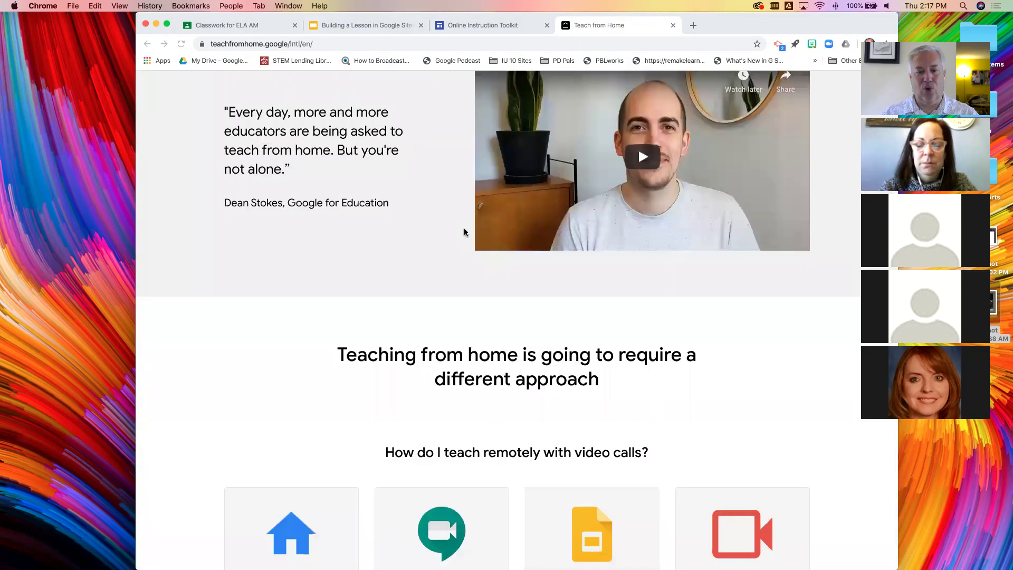
scroll(464, 233, down, 2)
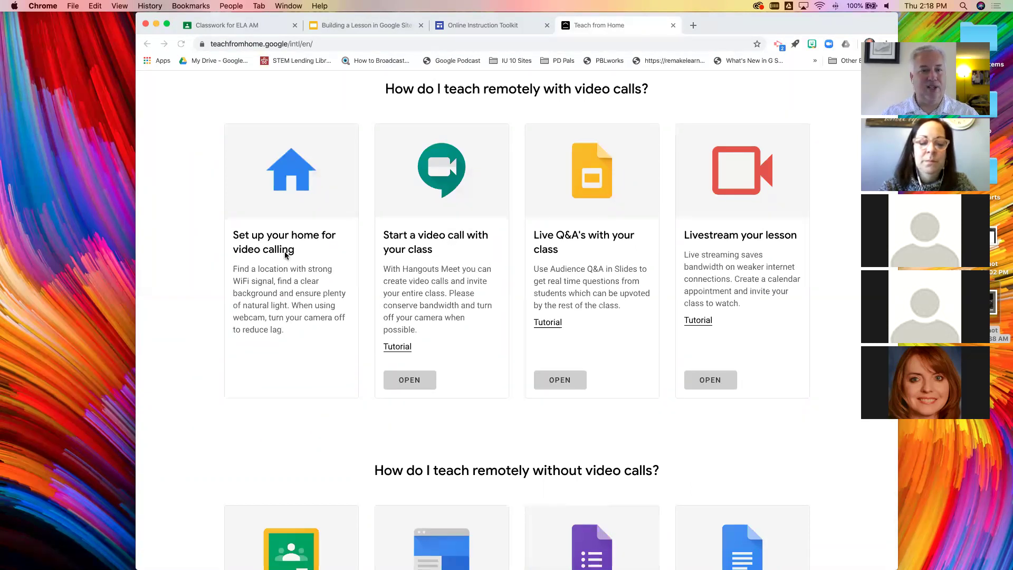
scroll(285, 256, down, 3)
scroll(285, 256, up, 10)
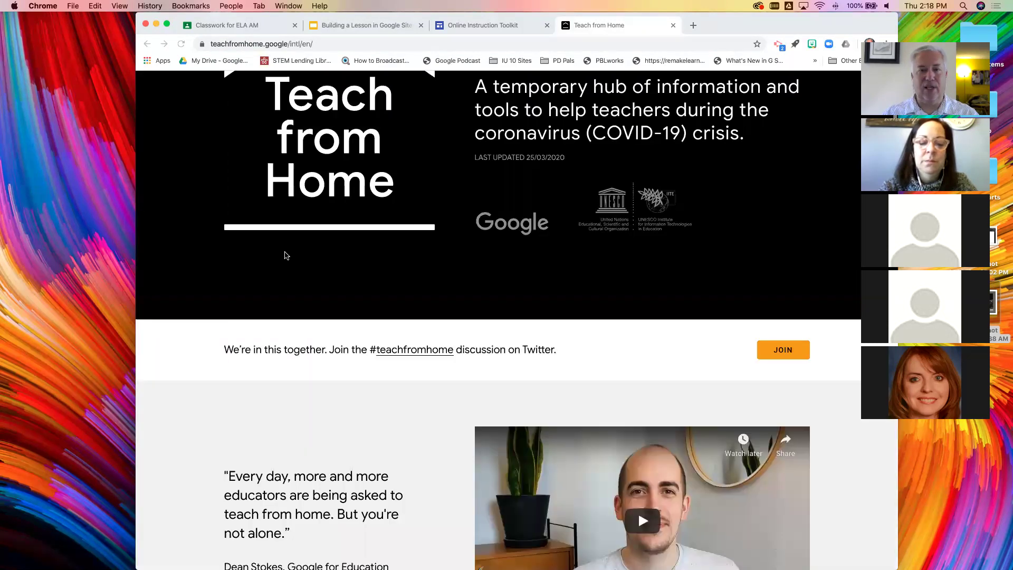
scroll(422, 86, up, 2)
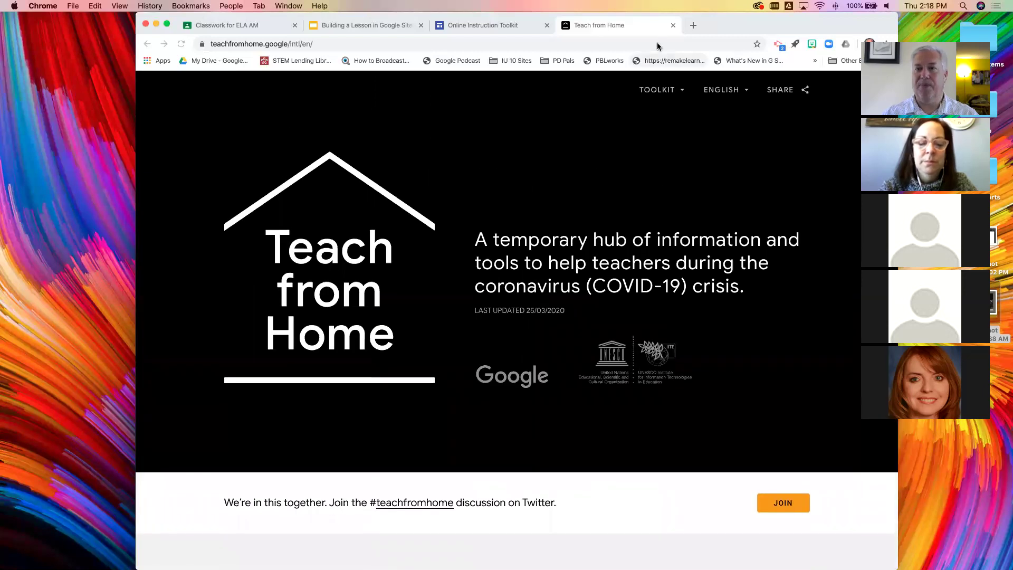
Close Teach from Home and follow the Mentimeter Poll title's link to the live poll
click(673, 26)
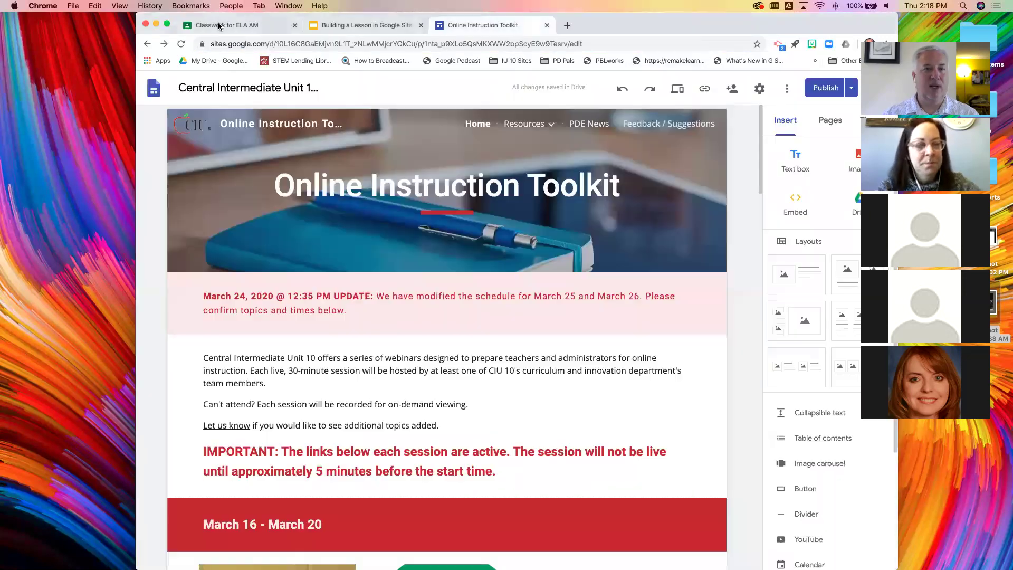
click(362, 25)
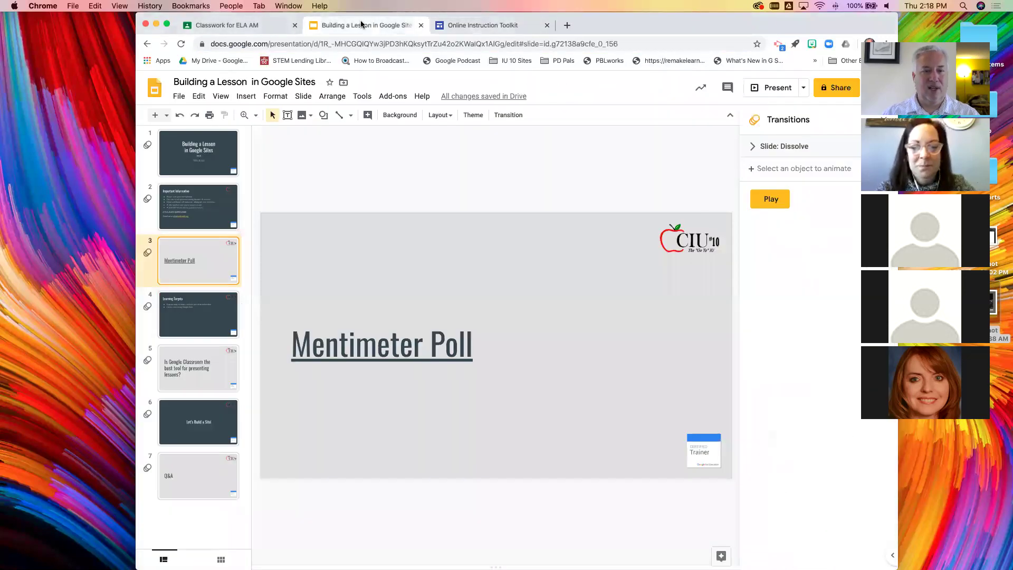
click(322, 347)
click(334, 375)
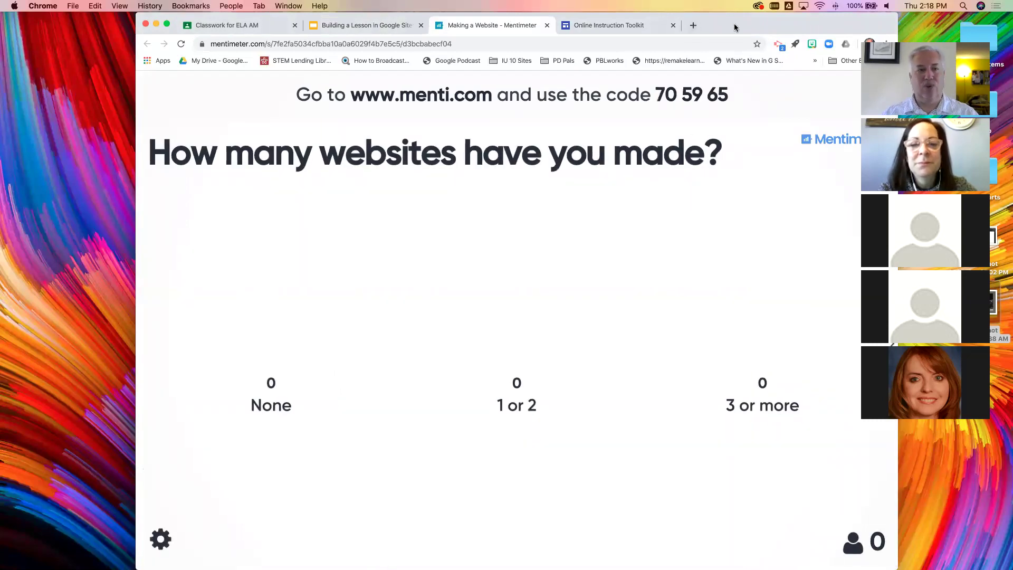
Move the browser left while four participants answer the website-count poll
drag(734, 23, 668, 20)
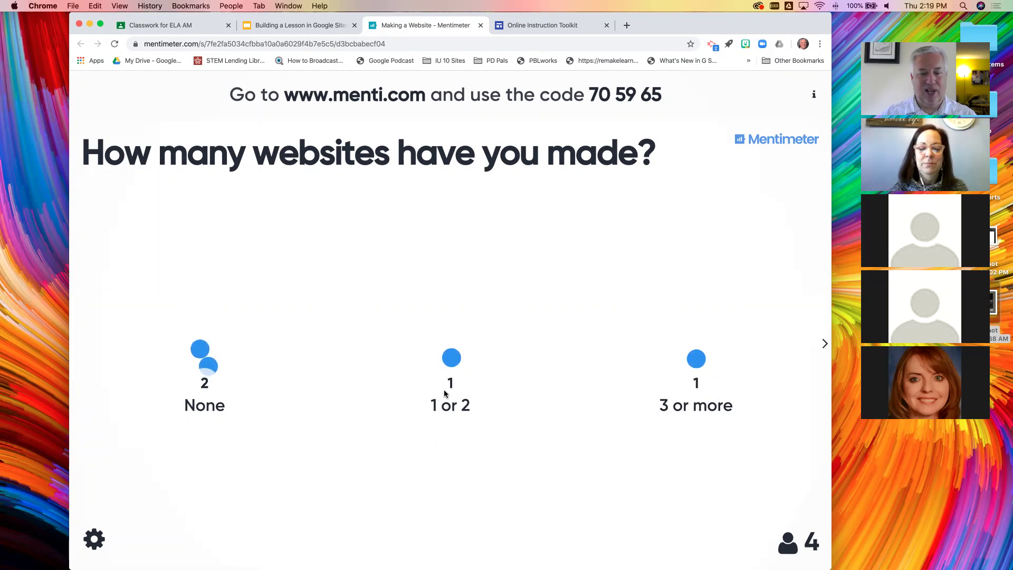
Advance to 'How long does it take to make a website?' and collect 5 votes
click(825, 343)
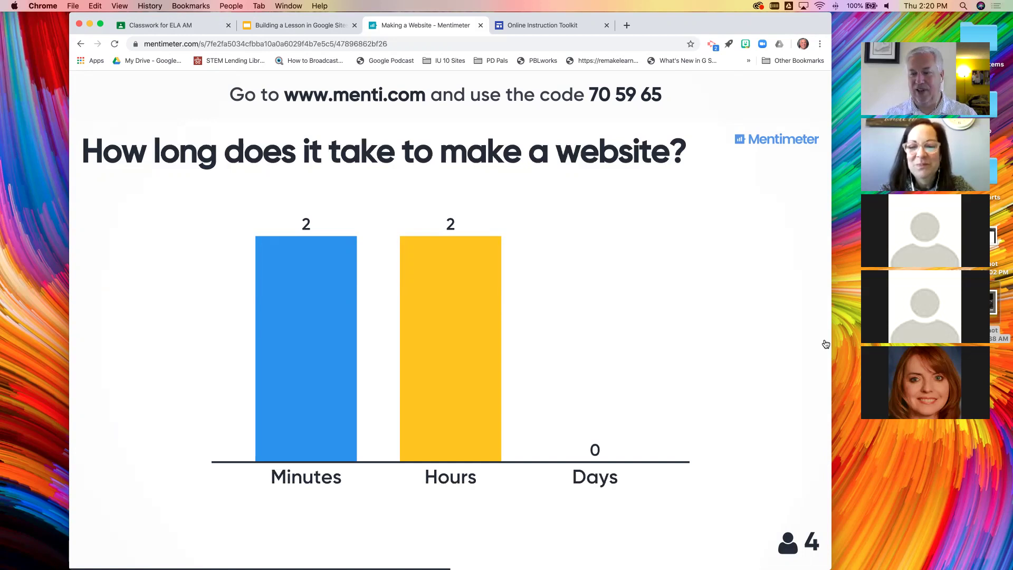
mouse_move(721, 335)
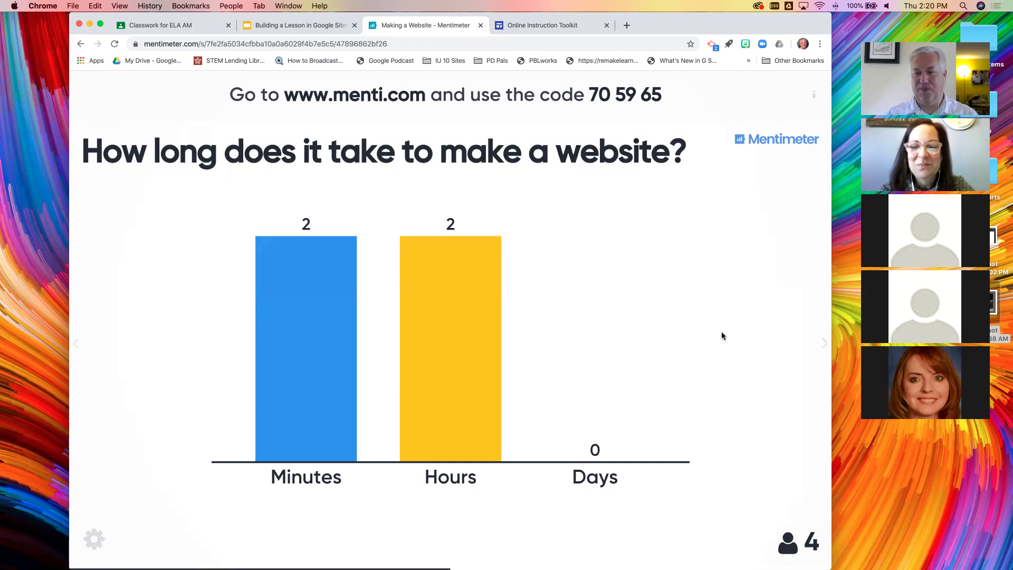
Advance to the 'How could teachers use a website?' word cloud and open voting
click(825, 344)
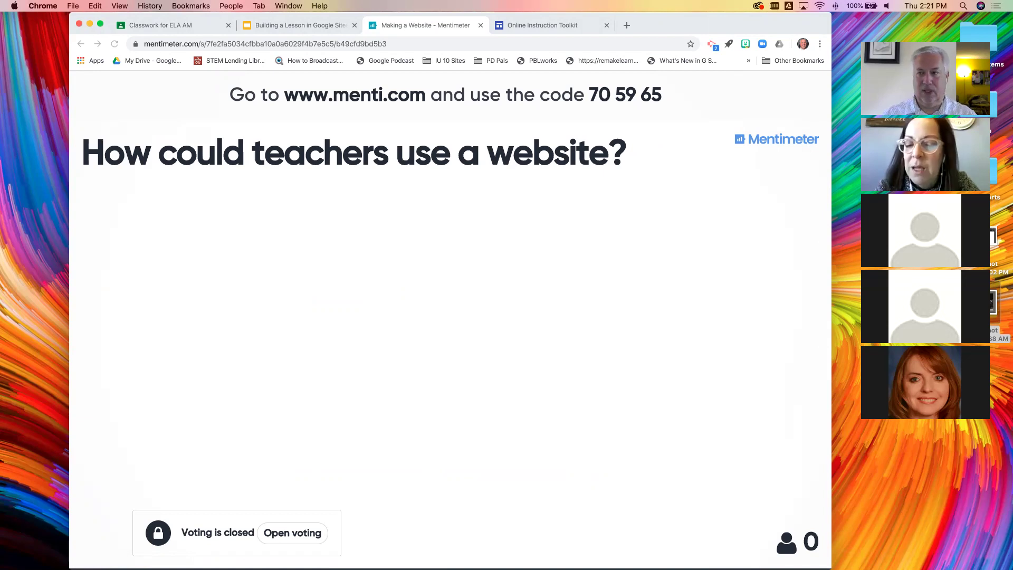
click(300, 535)
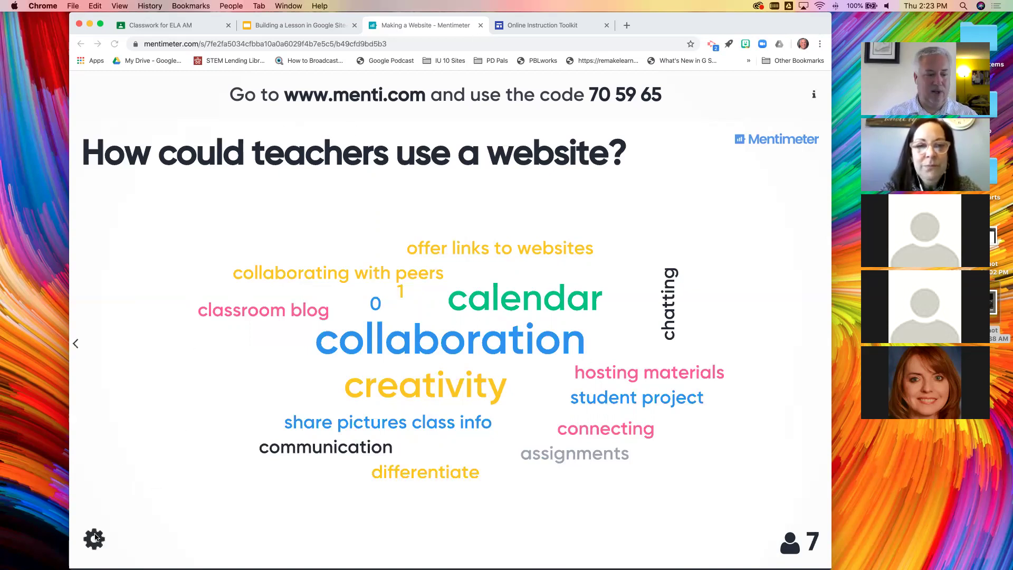
Close voting on the word cloud from the settings menu, keeping its 7 answers
click(94, 538)
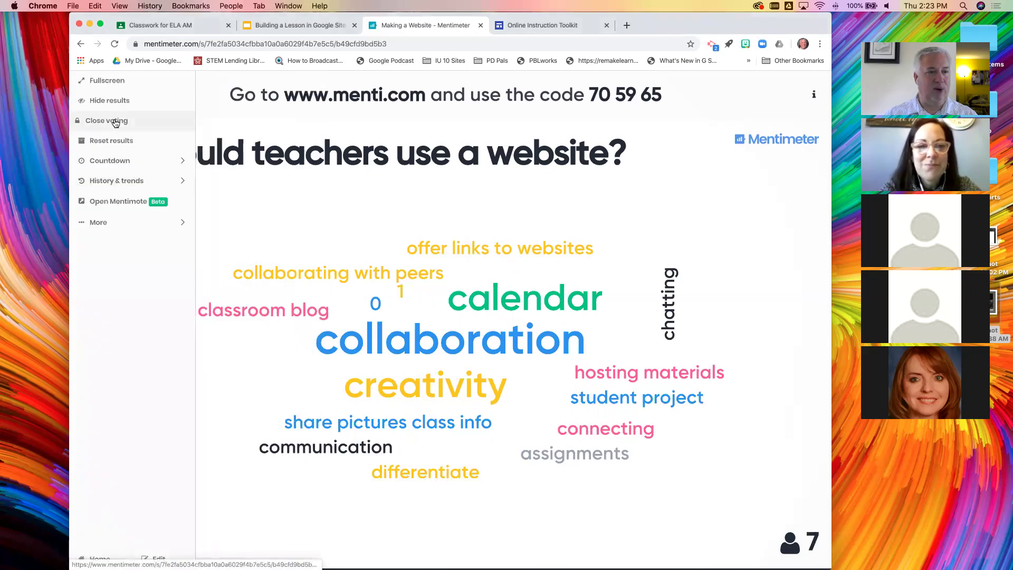
click(115, 122)
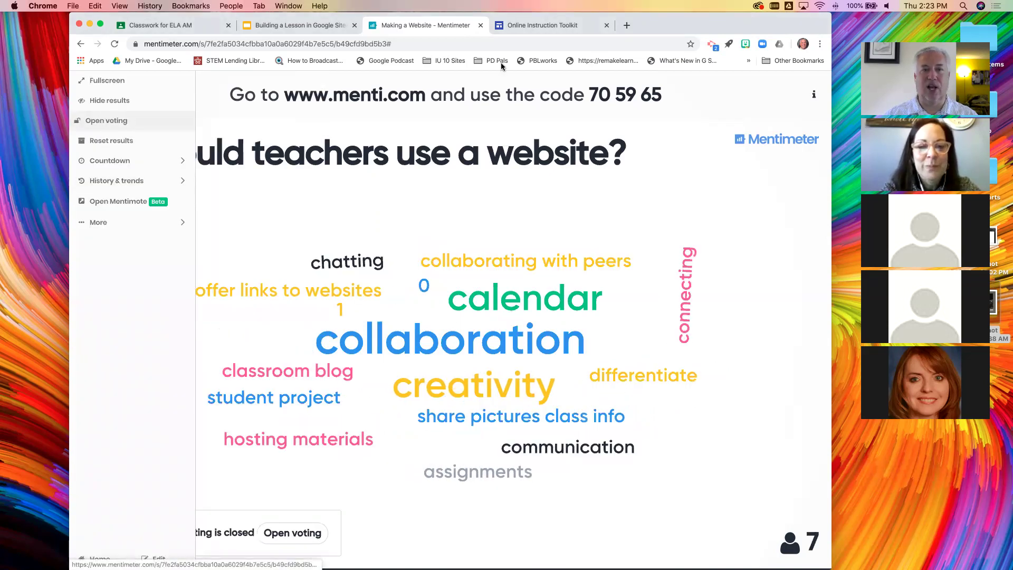
Close Mentimeter, select the Learning Targets slide, and present the deck from there
click(480, 26)
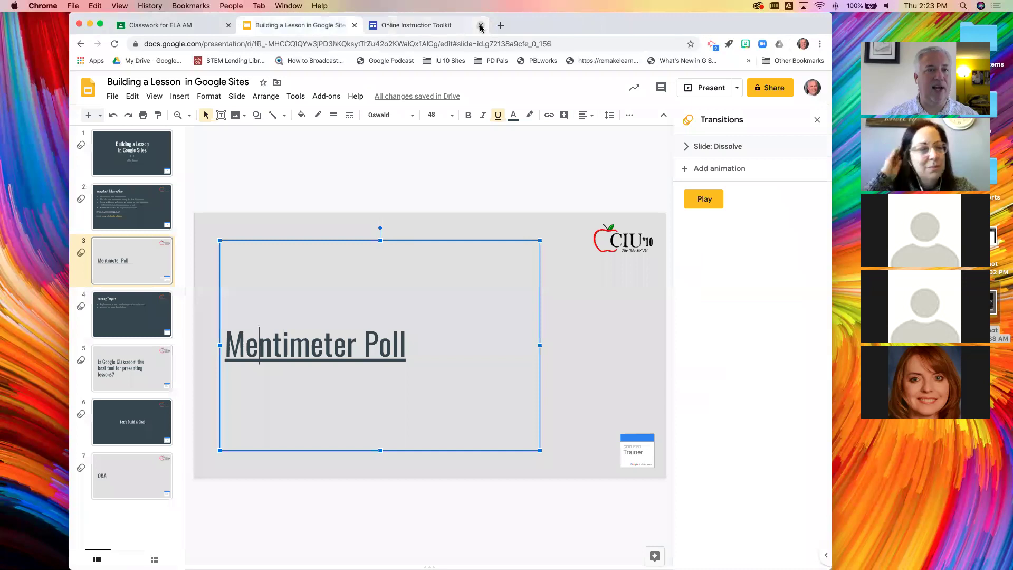
click(114, 332)
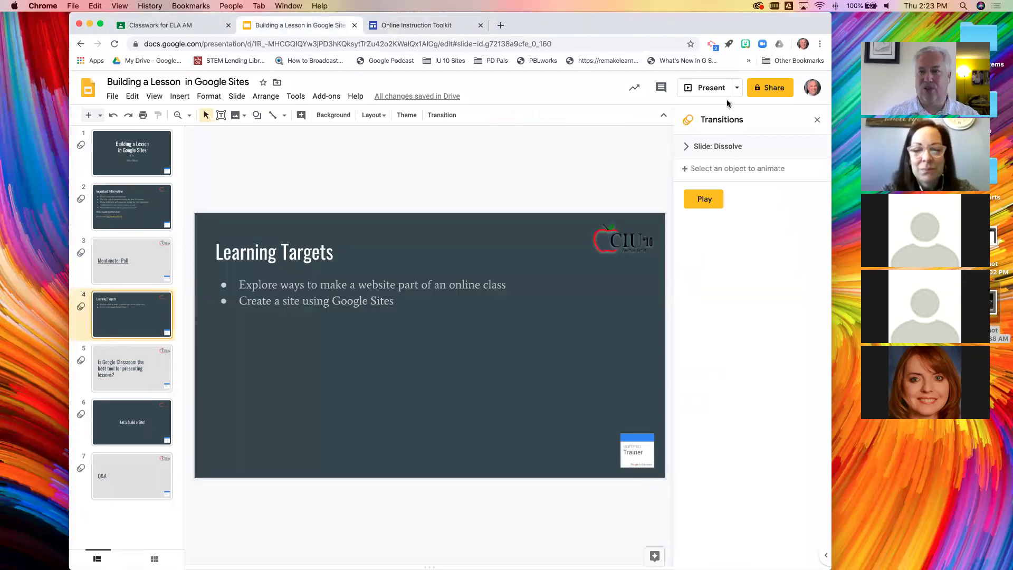
click(713, 90)
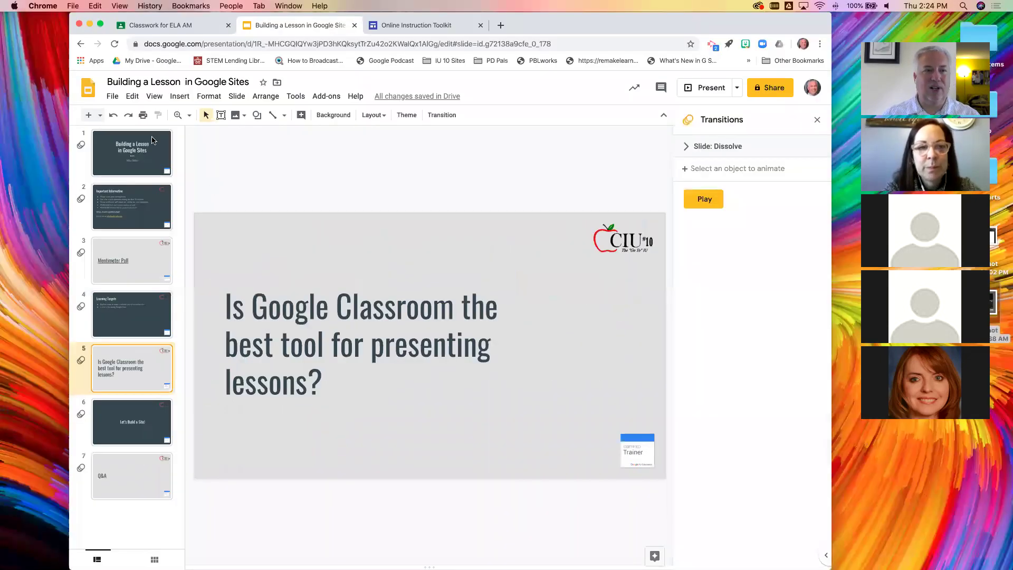
Switch to the ELA AM Classwork page showing 'Making a Quiz Using Google Forms'
click(176, 28)
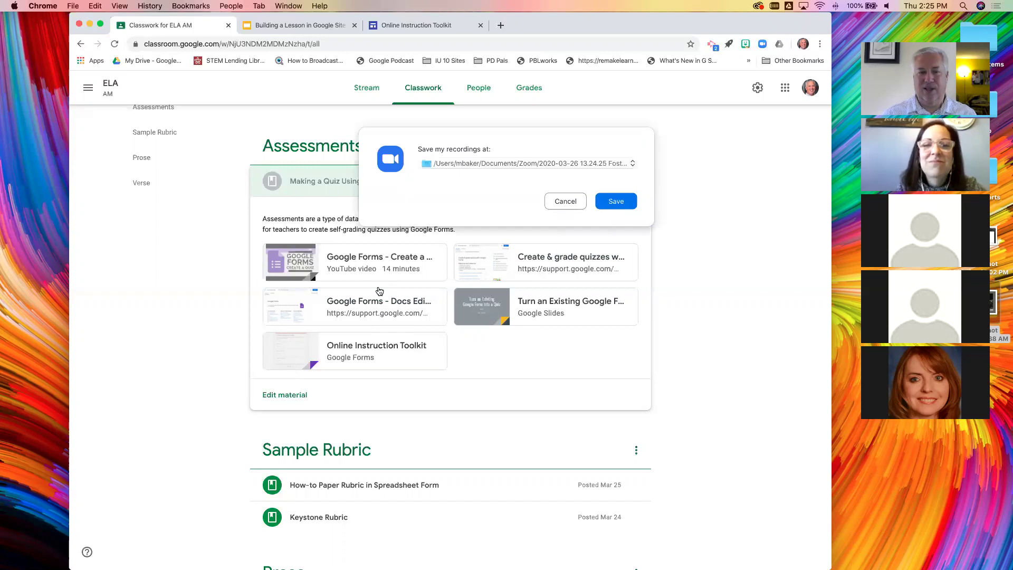
Save the Zoom recording to Documents/Zoom and move the Finder window out of the way
click(616, 203)
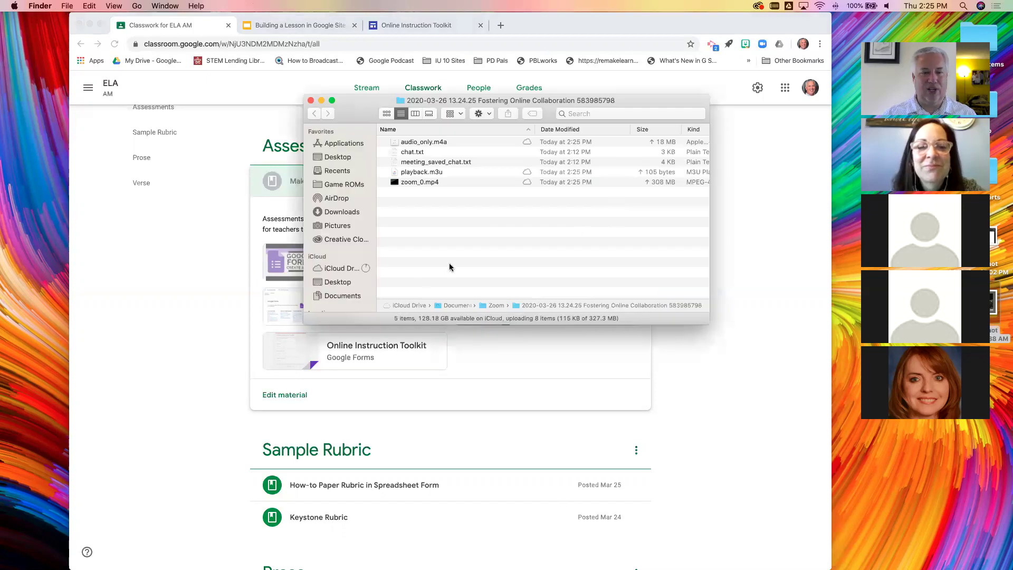
drag(368, 98, 1012, 232)
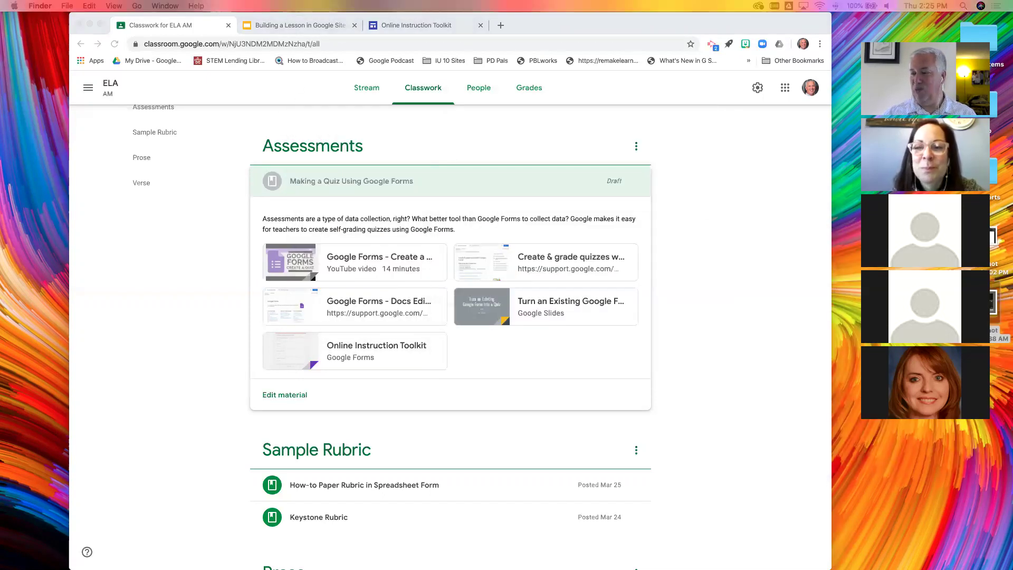
click(421, 145)
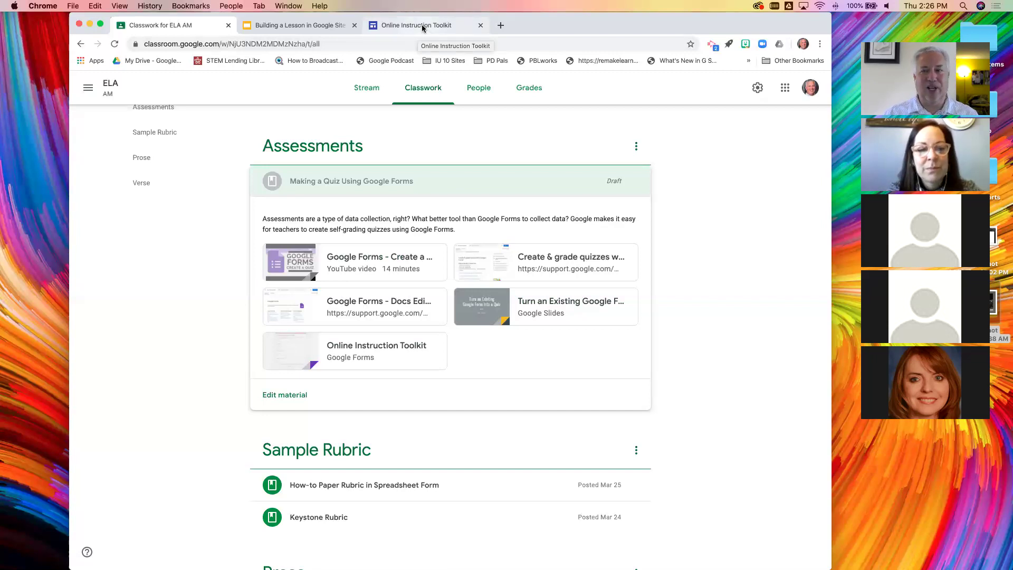
Leave the Online Instruction Toolkit site editor and return to the Google Sites home page
click(422, 26)
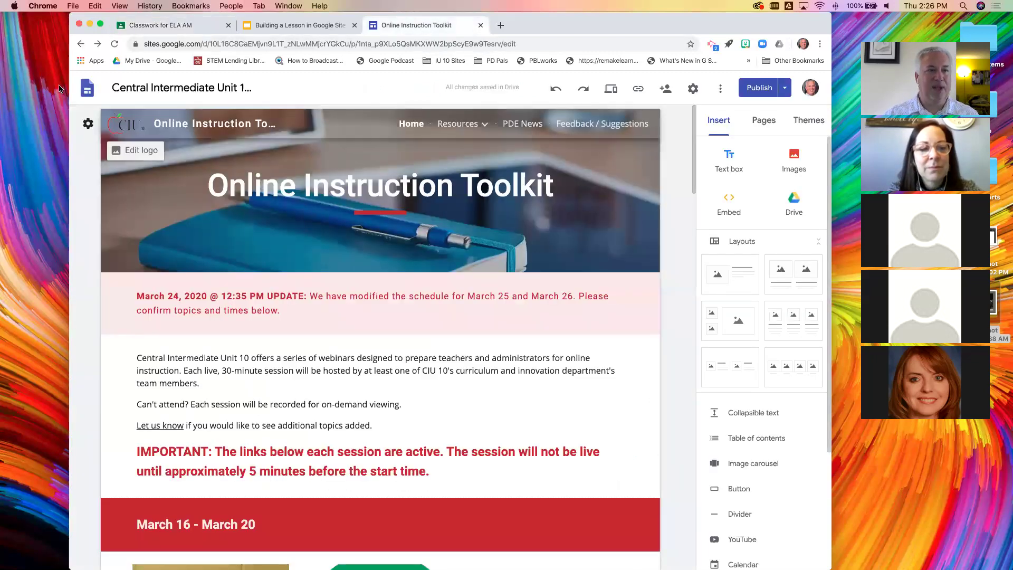
click(85, 88)
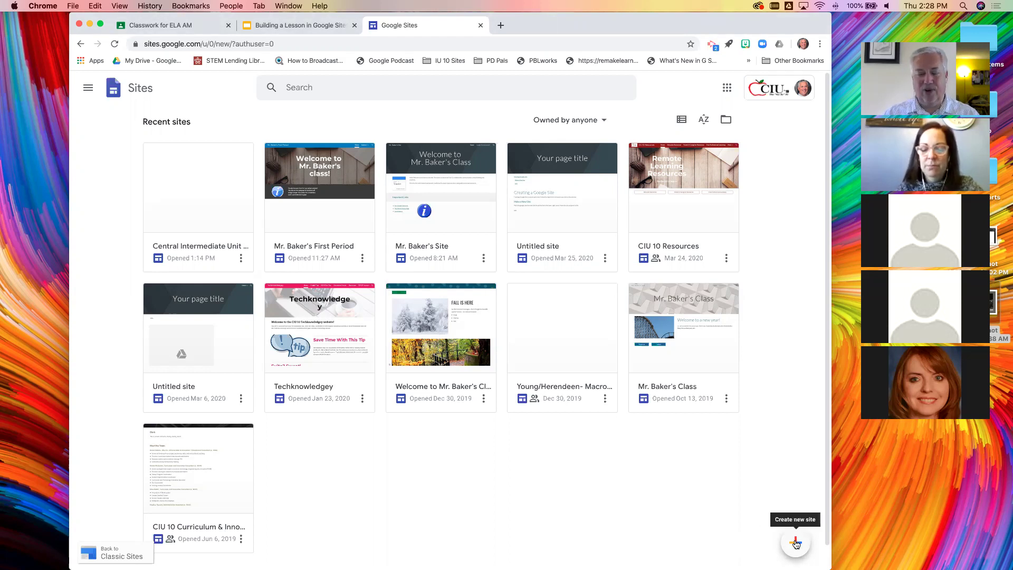
Create a blank site and name it after the teacher's Seventh Period class
click(795, 543)
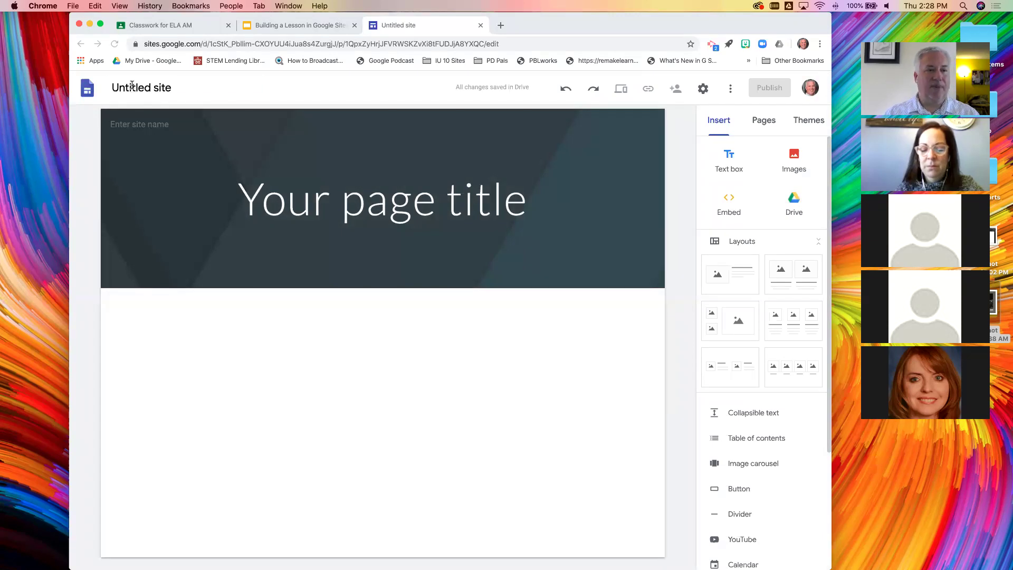
click(132, 86)
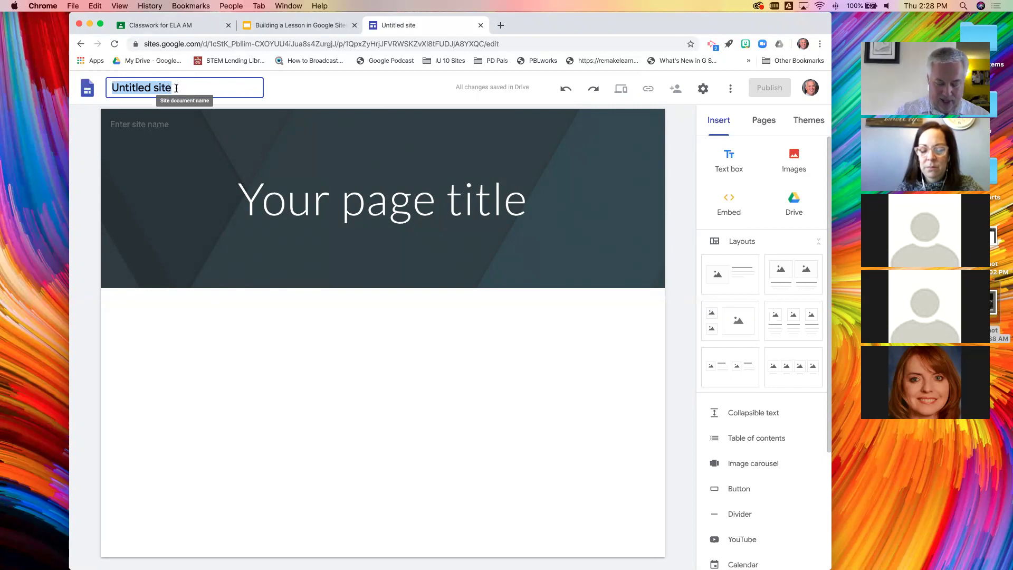
text(Mr. Baker )
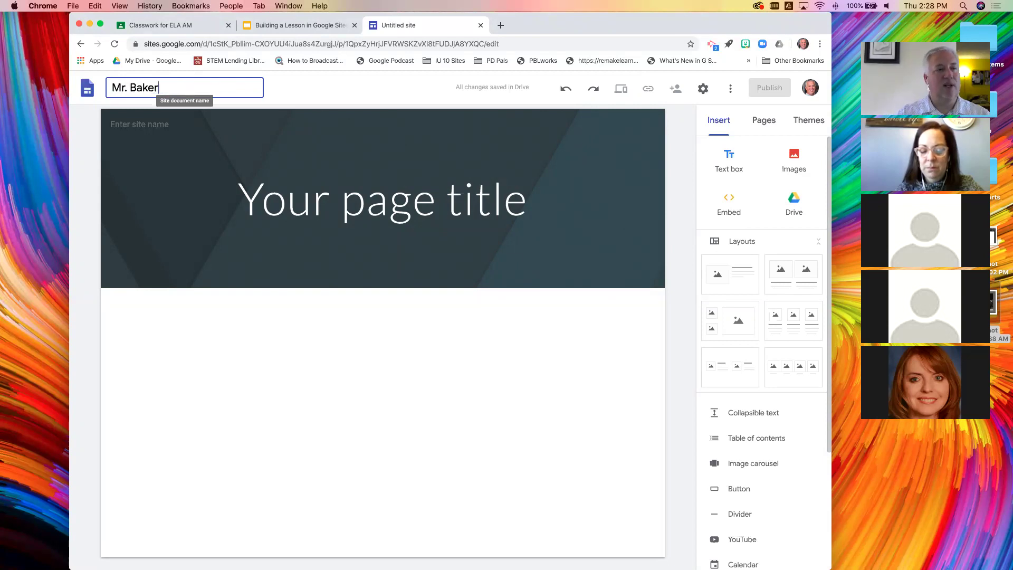
text('s)
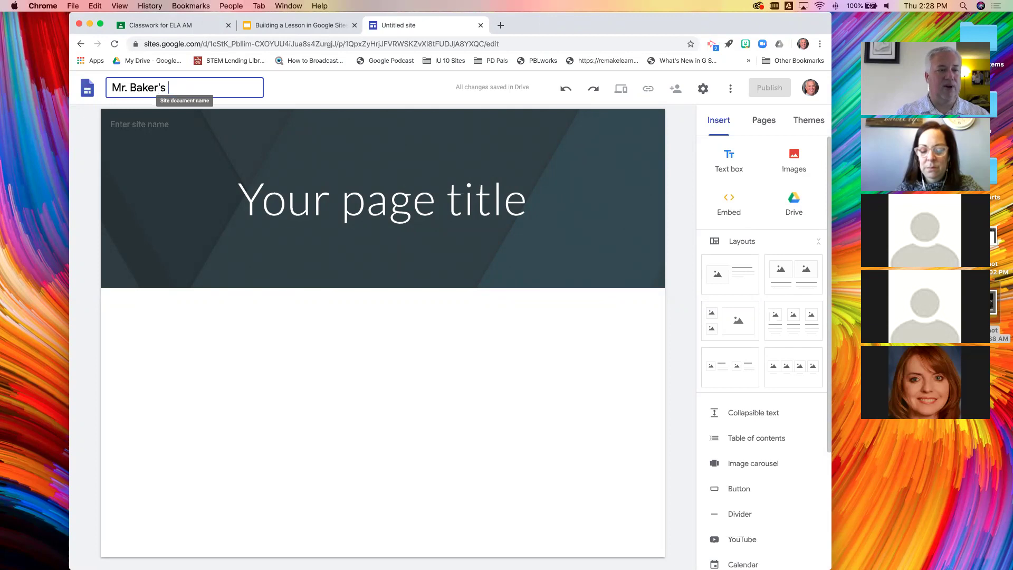
text( Seventh)
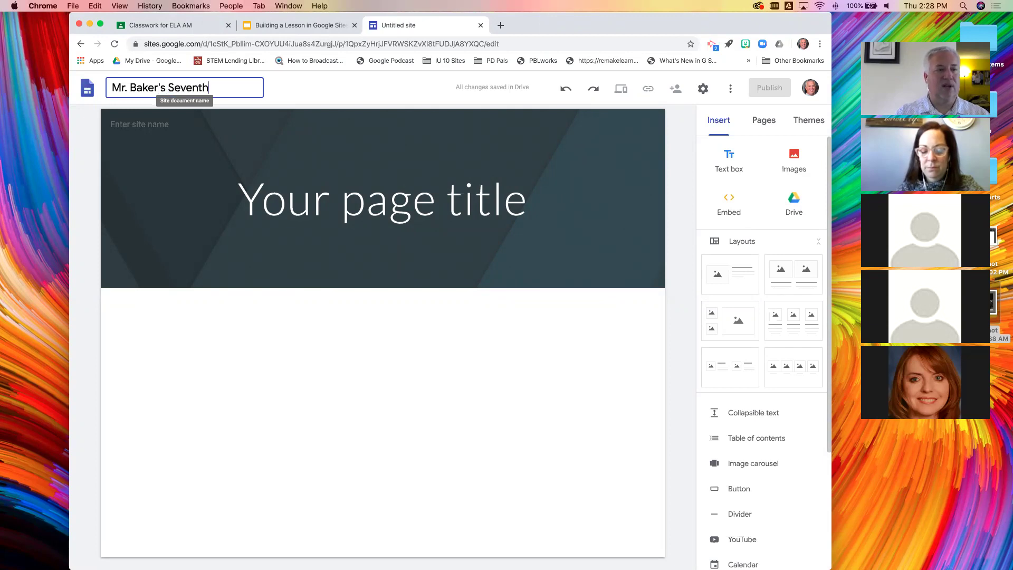
text( Period)
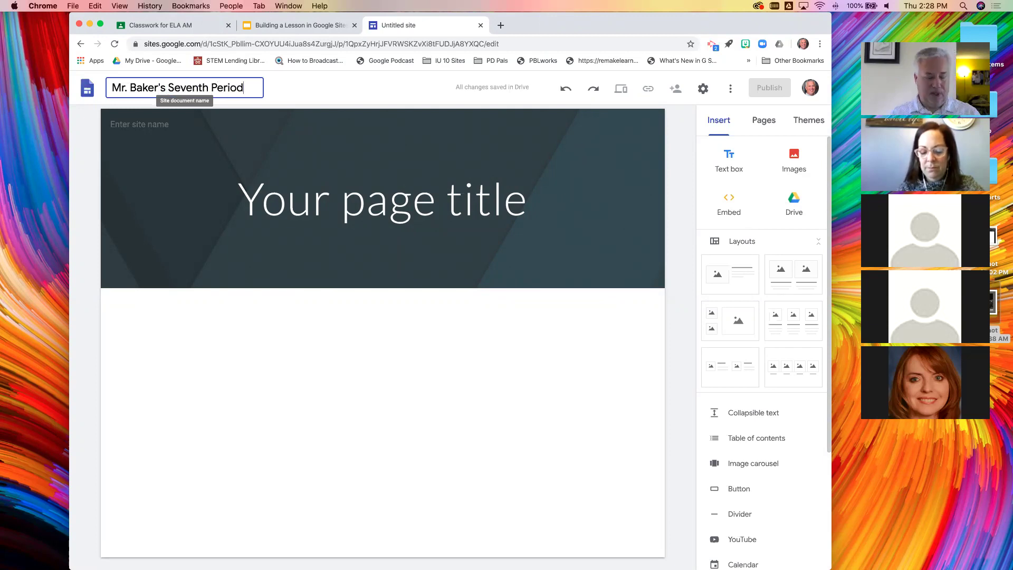
key(Return)
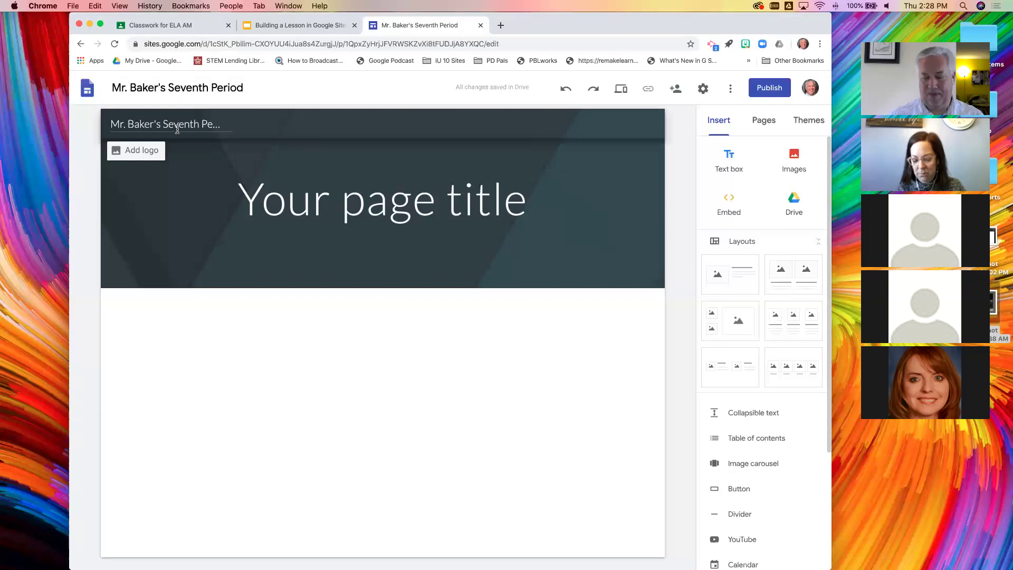
Replace the banner's 'Your page title' placeholder with 'Seventh Period'
click(341, 208)
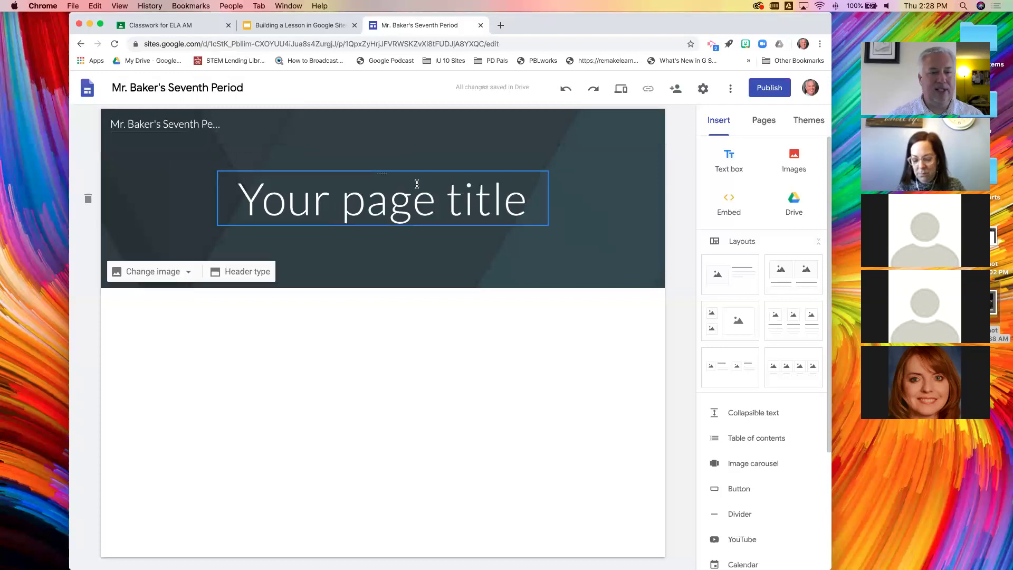
click(378, 200)
triple_click(378, 200)
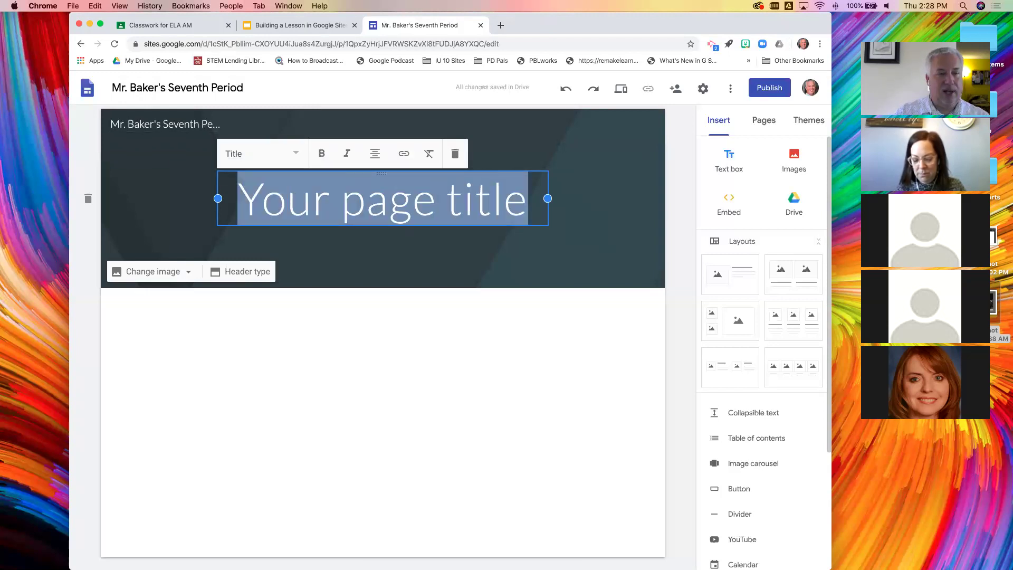
text(Seventh Period)
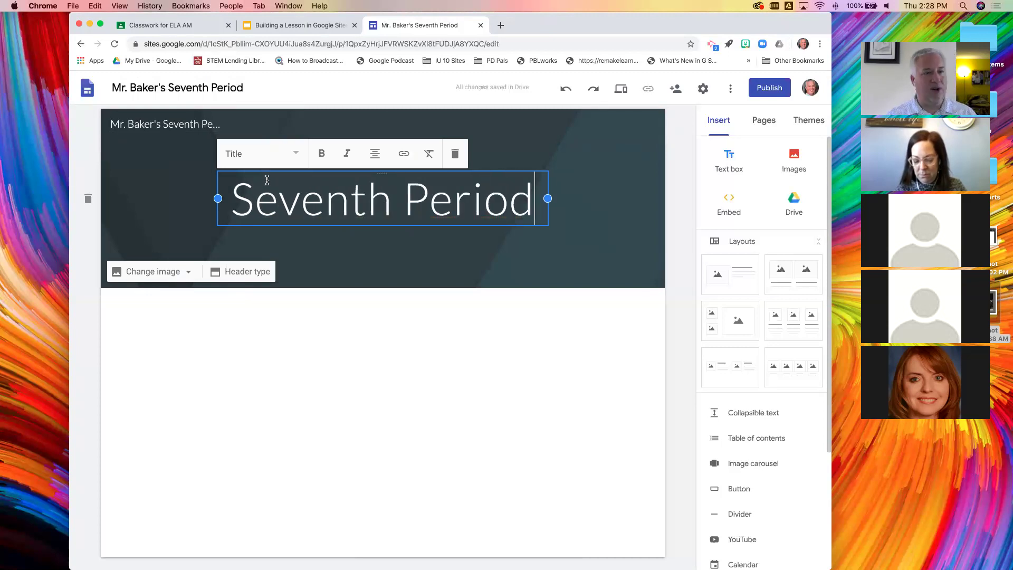
click(371, 265)
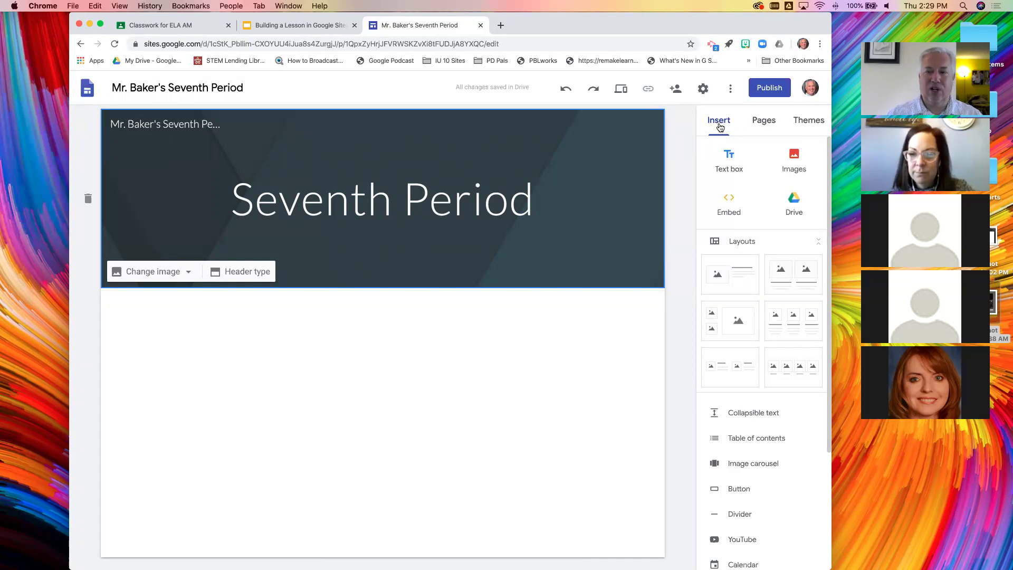
scroll(750, 169, down, 5)
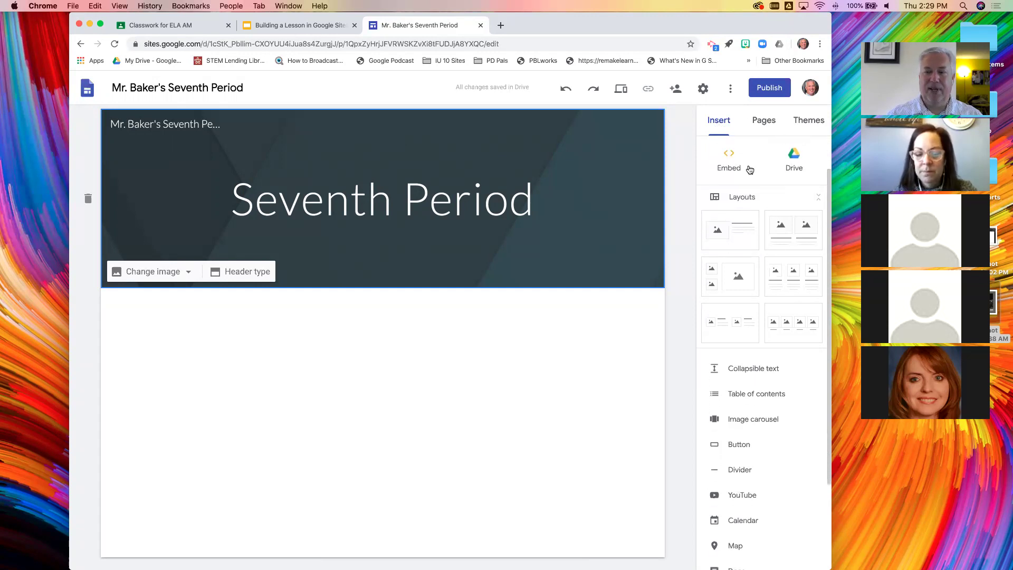
scroll(750, 169, up, 1)
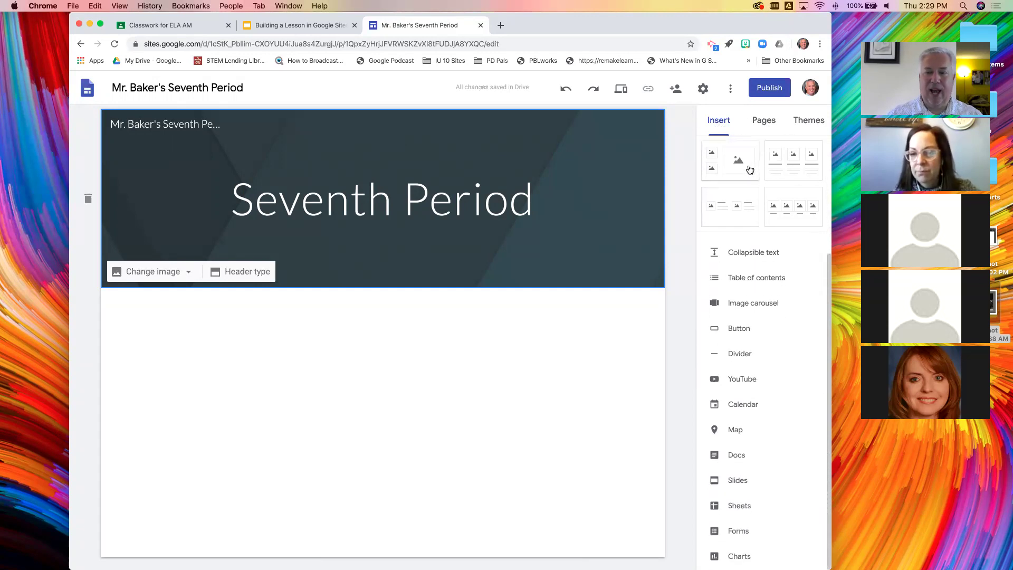
scroll(746, 261, down, 2)
scroll(745, 264, up, 5)
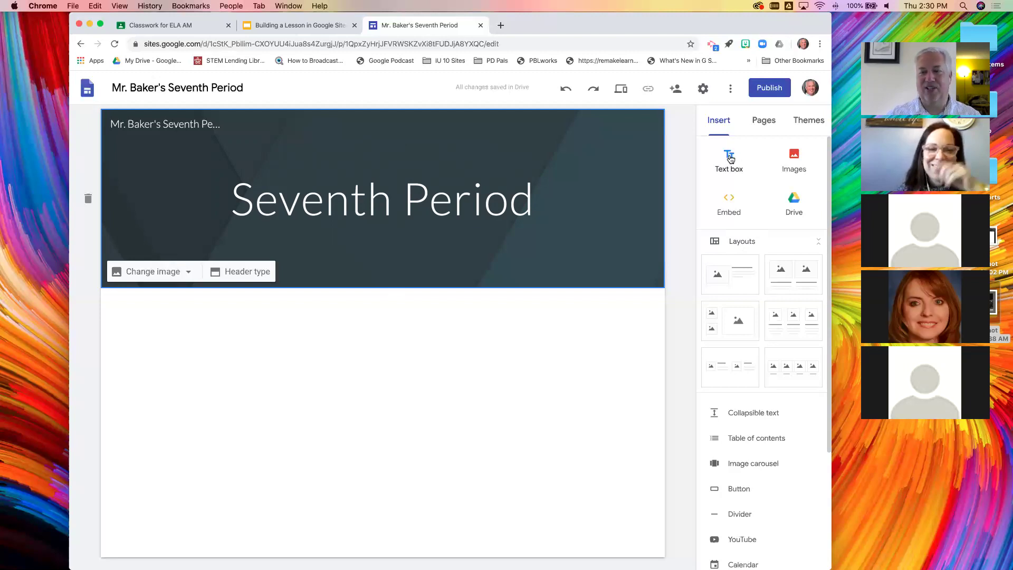
Add a text box reading 'Welcome to seventh period! I'm excited to see where this online adventure takes us...'
click(729, 157)
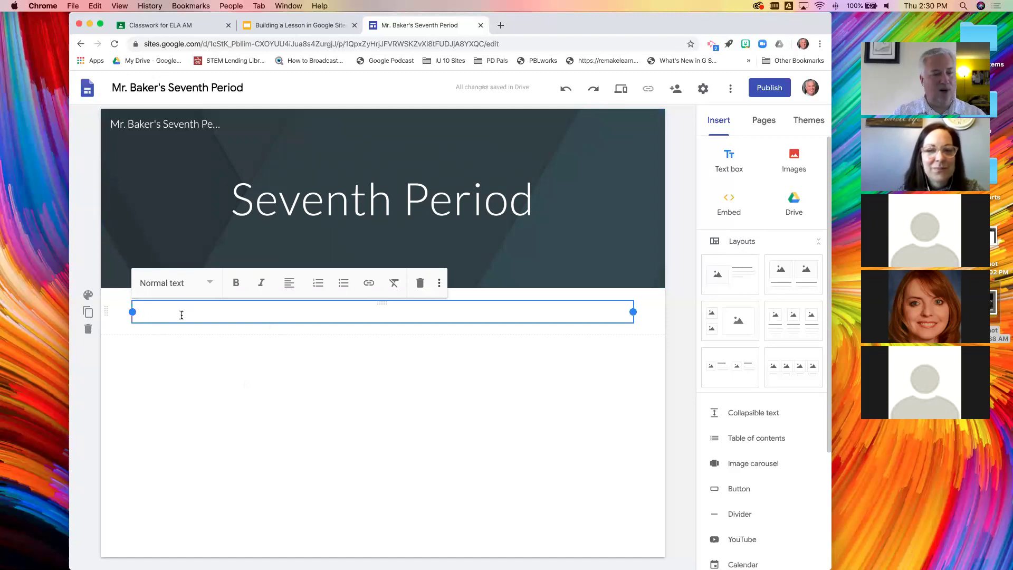
text(Welcome)
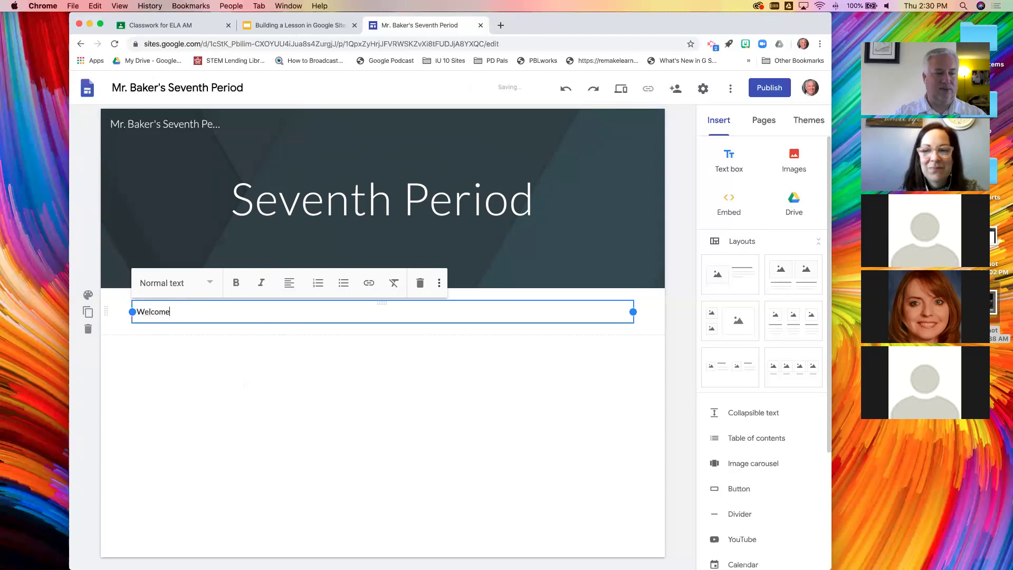
text( to seventh period)
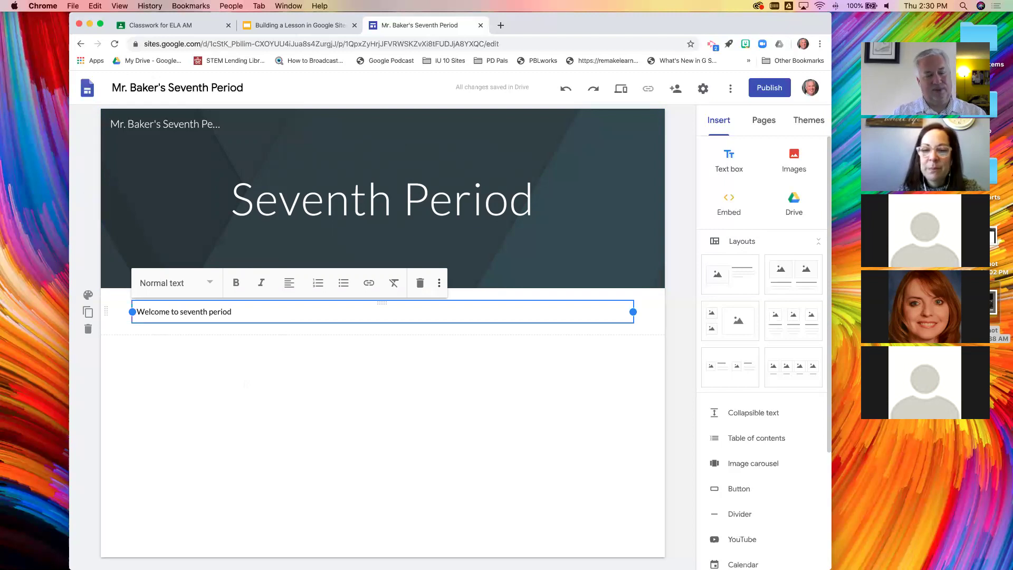
text(! I'm ec)
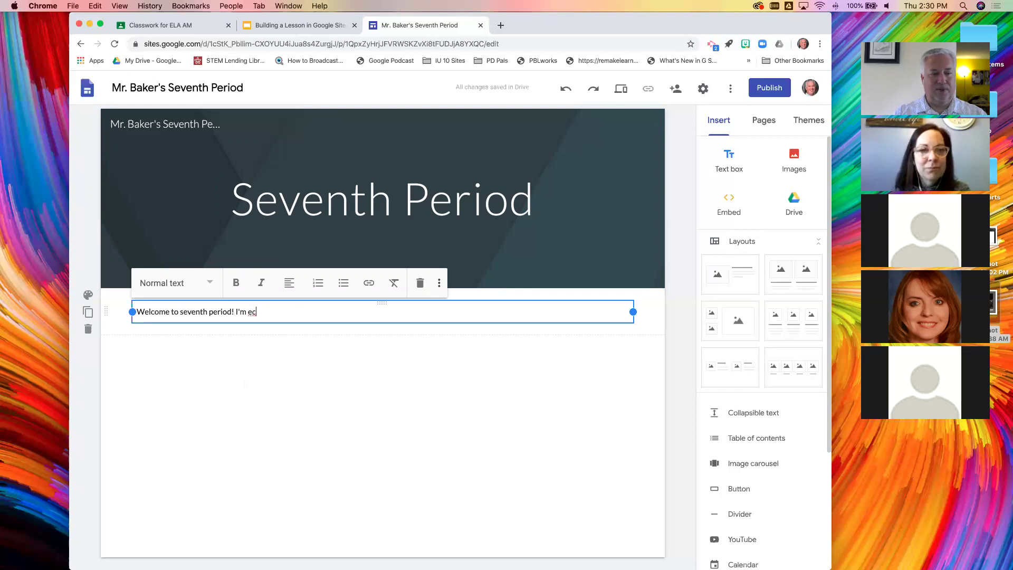
key(BackSpace)
text(xcited to)
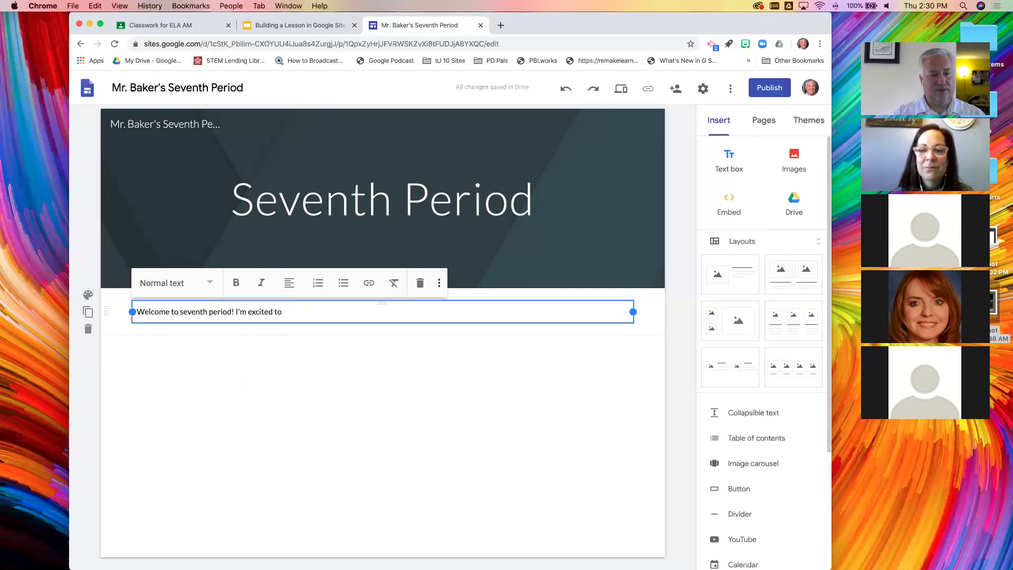
text( see whe)
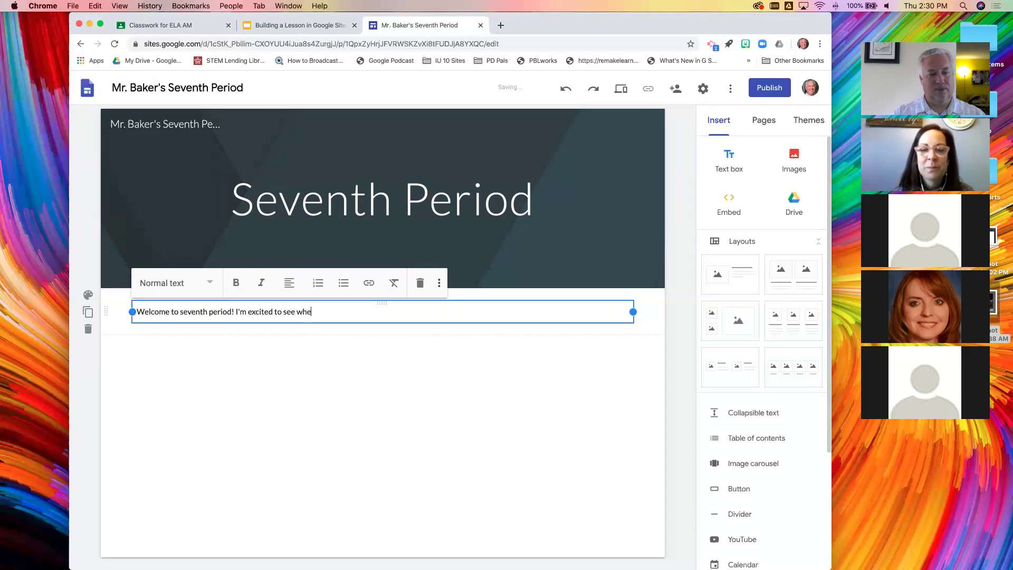
text(re this online)
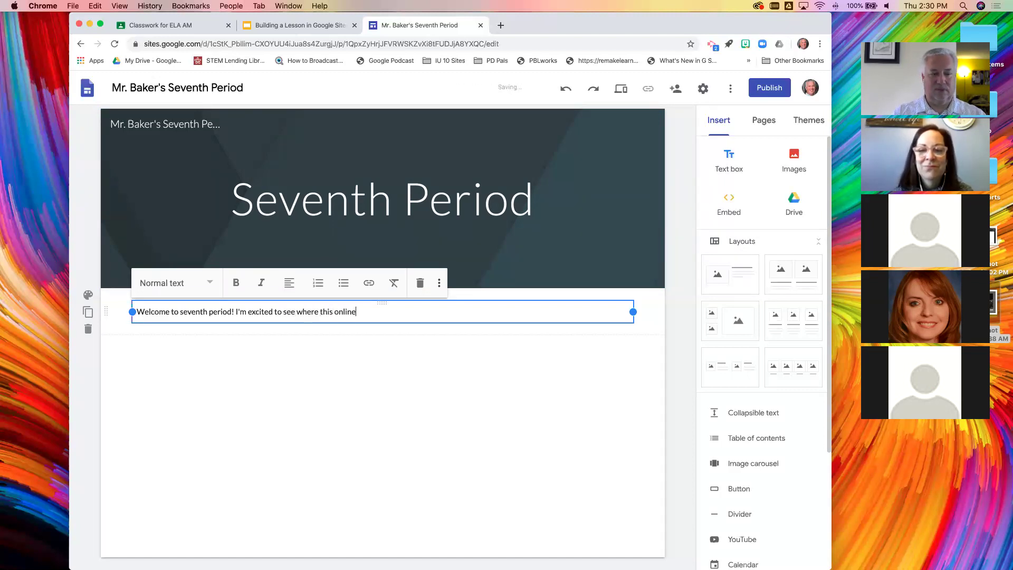
text( adventure tak)
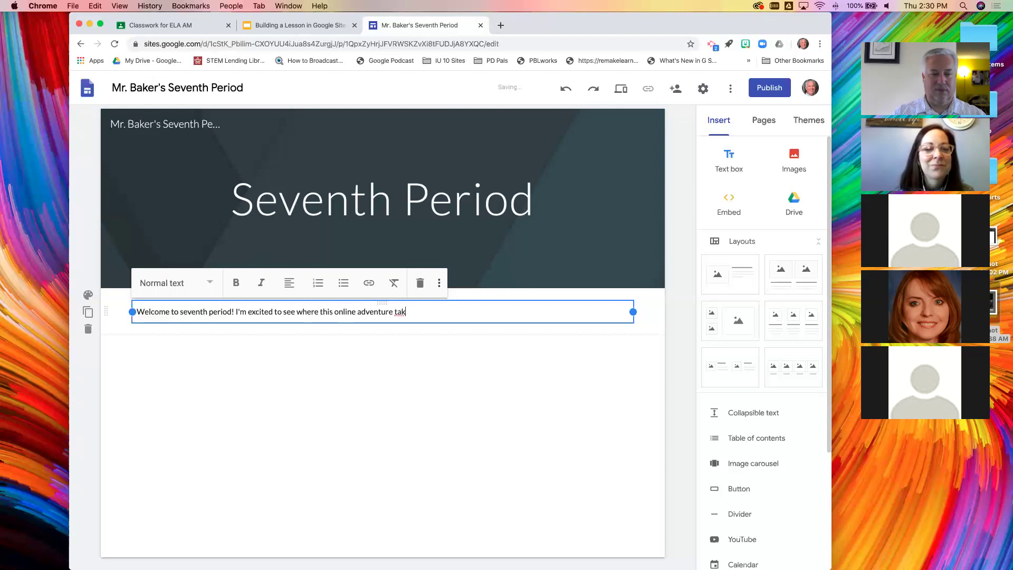
text(es us. New challenges,)
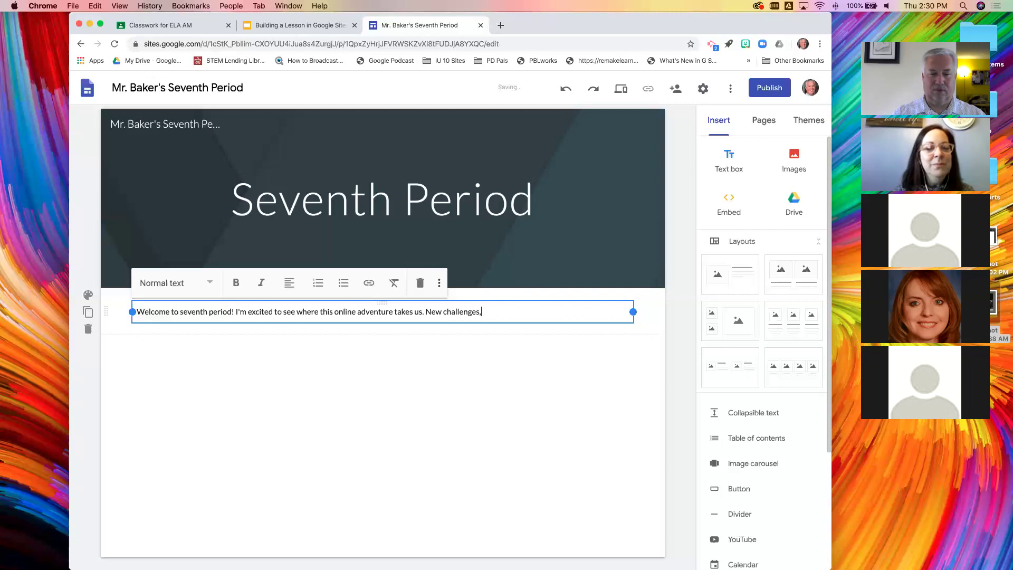
text( new successes!)
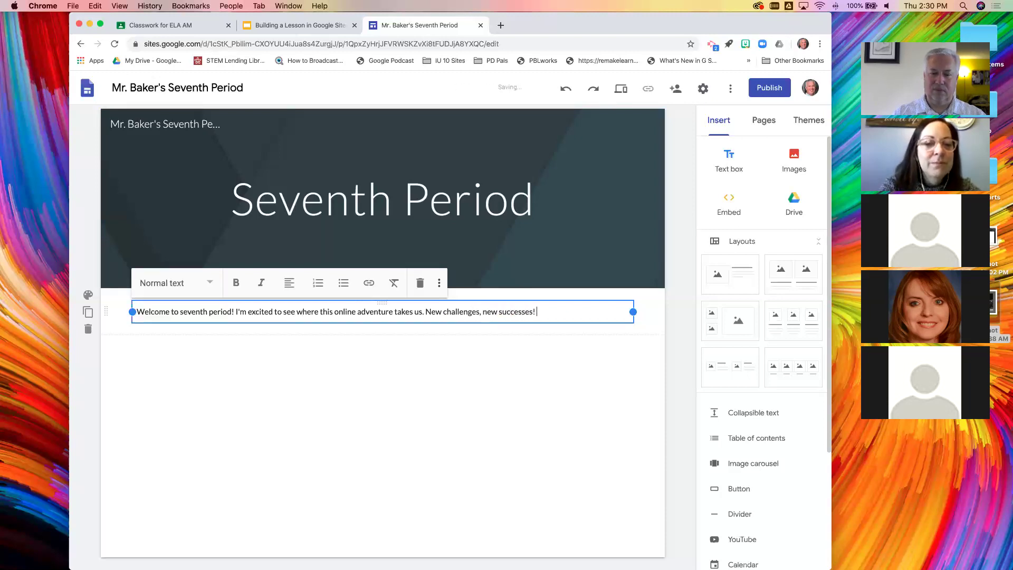
key(BackSpace)
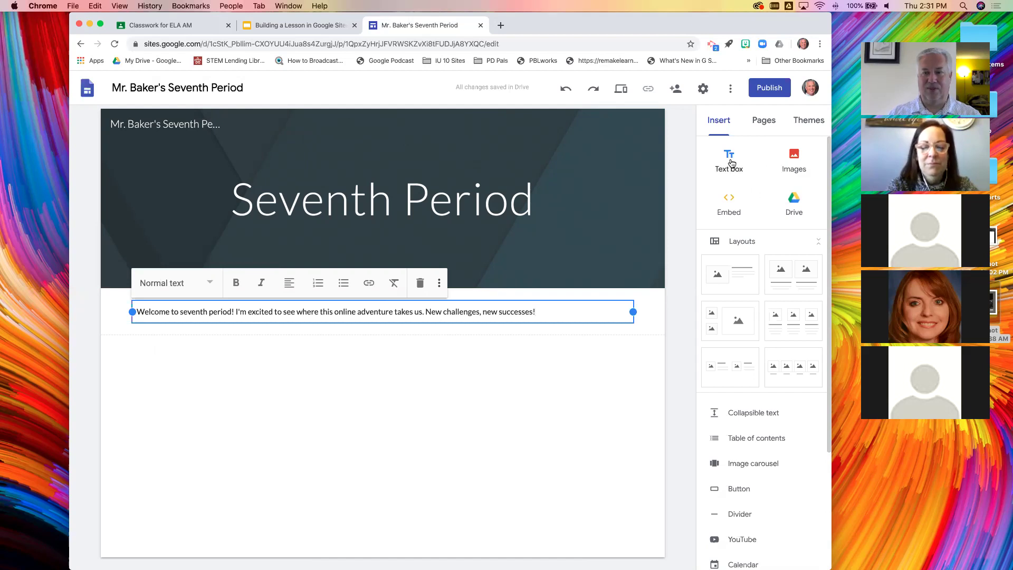
Add a text box below the welcome message reading 'This is my second text box.'
click(731, 161)
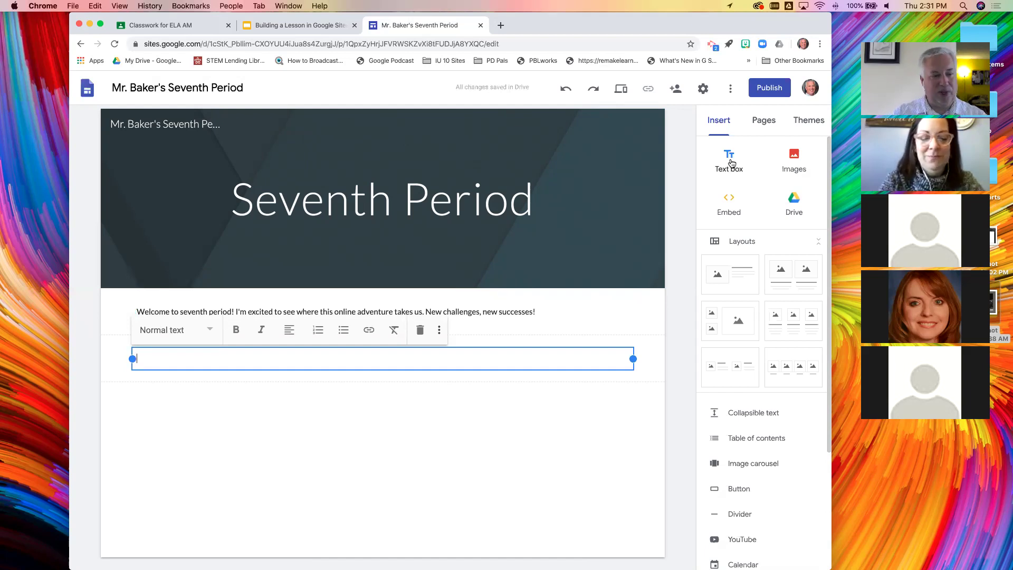
text(This is )
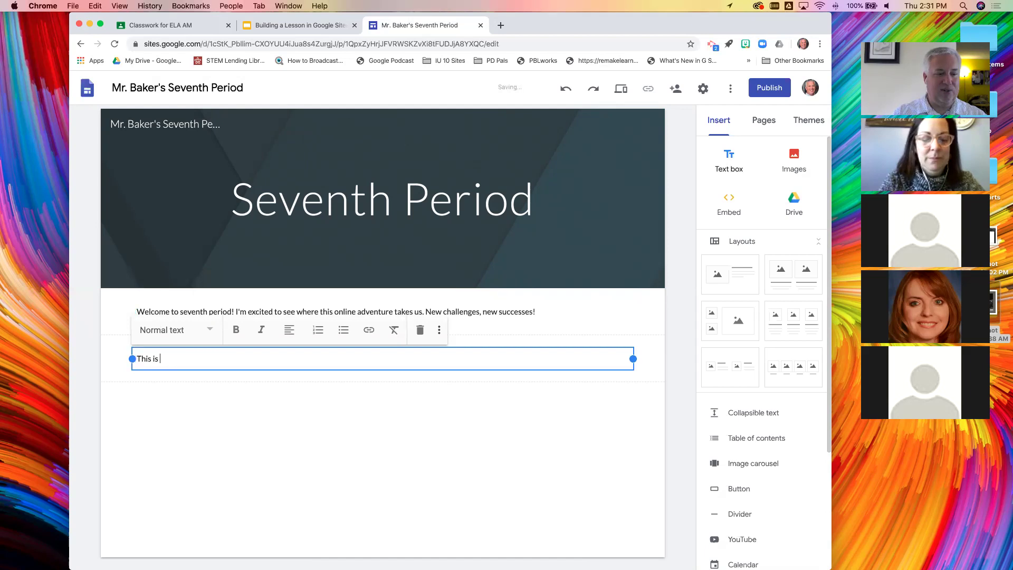
text(my second text )
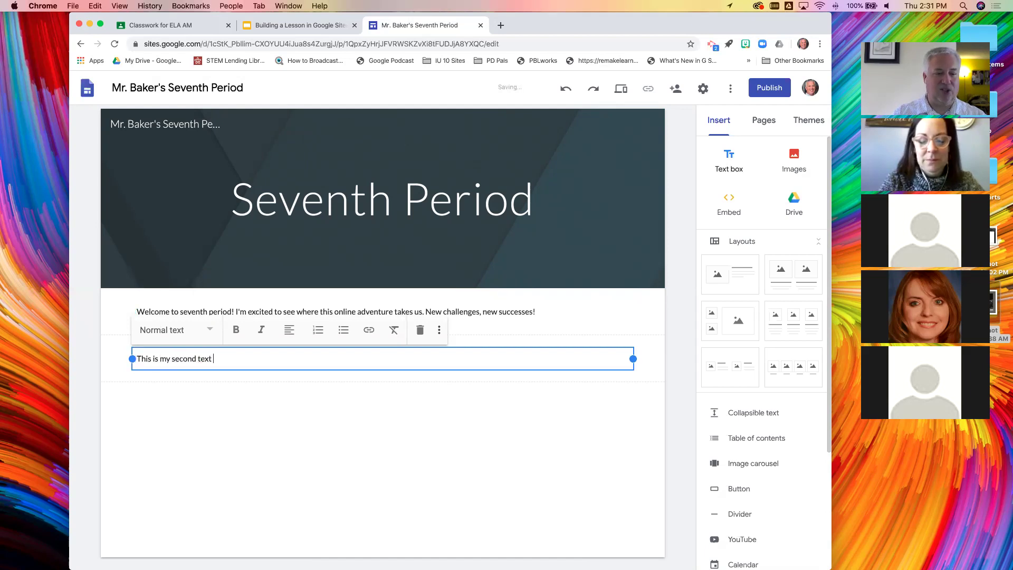
text(box.)
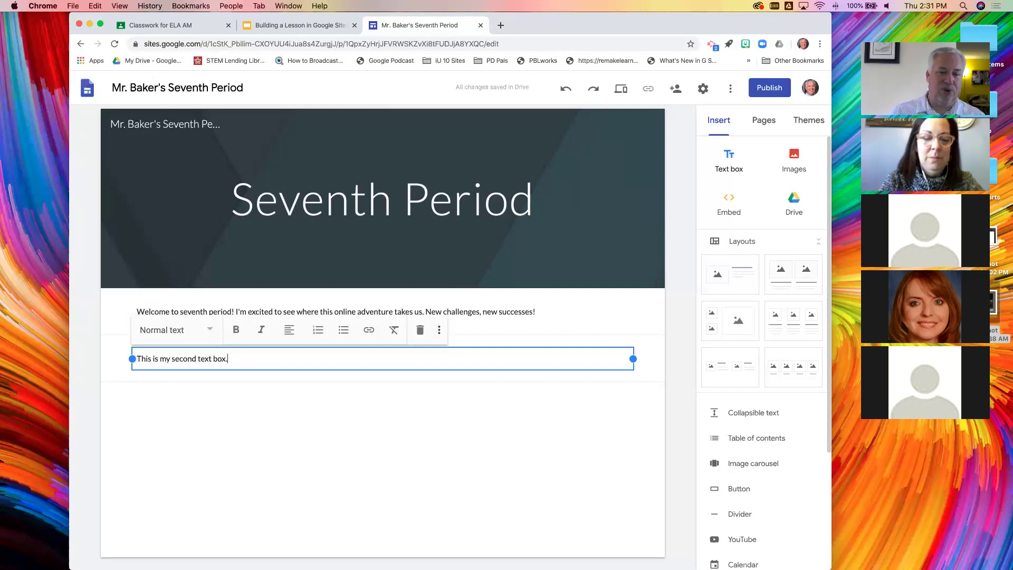
mouse_move(190, 298)
click(107, 312)
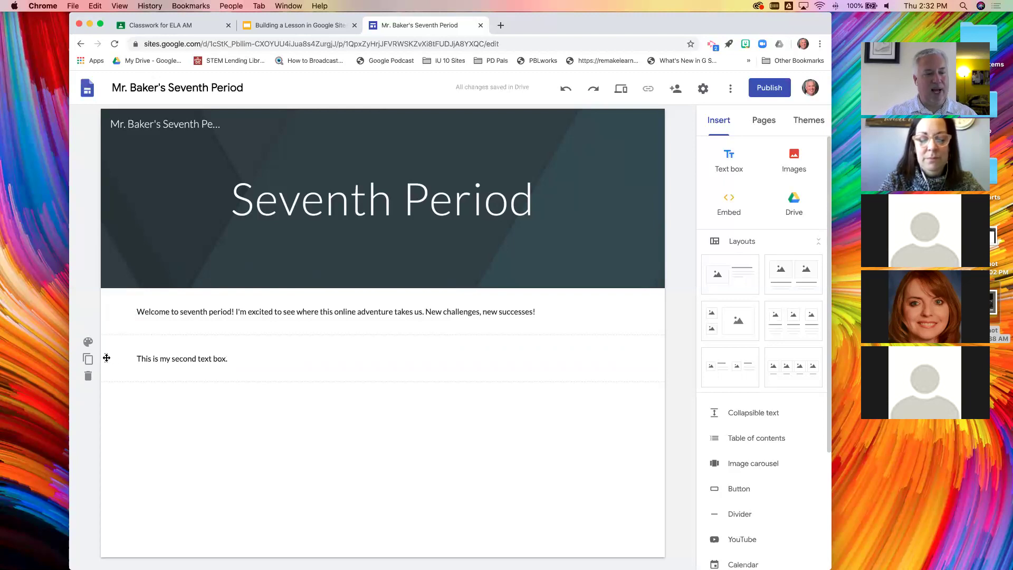
drag(106, 358, 105, 301)
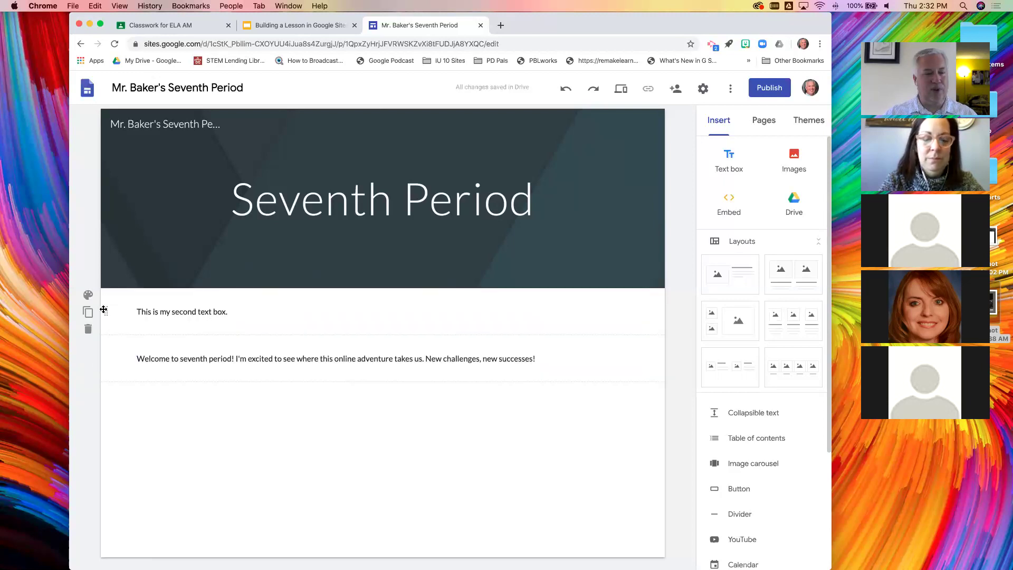
drag(104, 309, 100, 375)
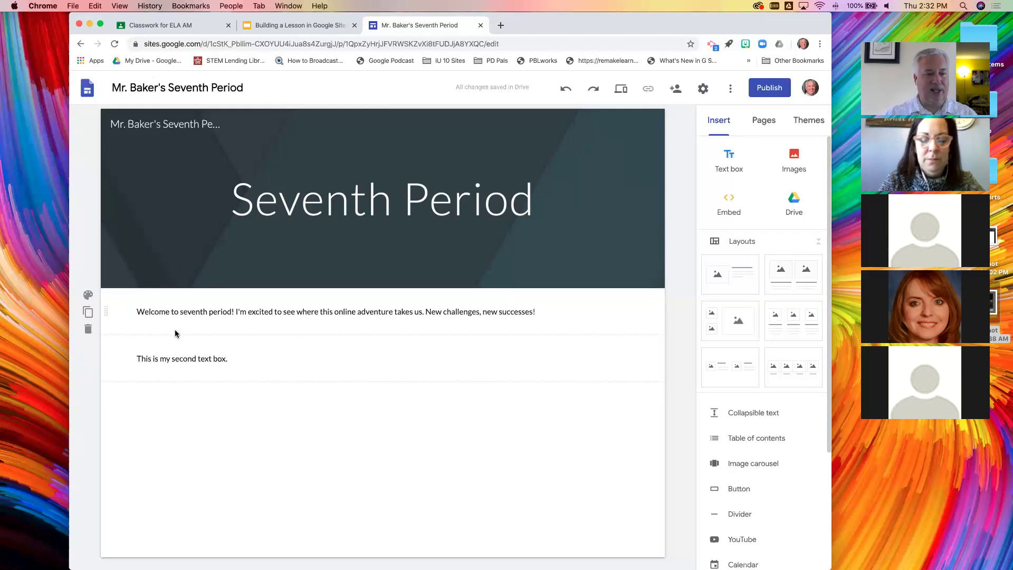
click(168, 363)
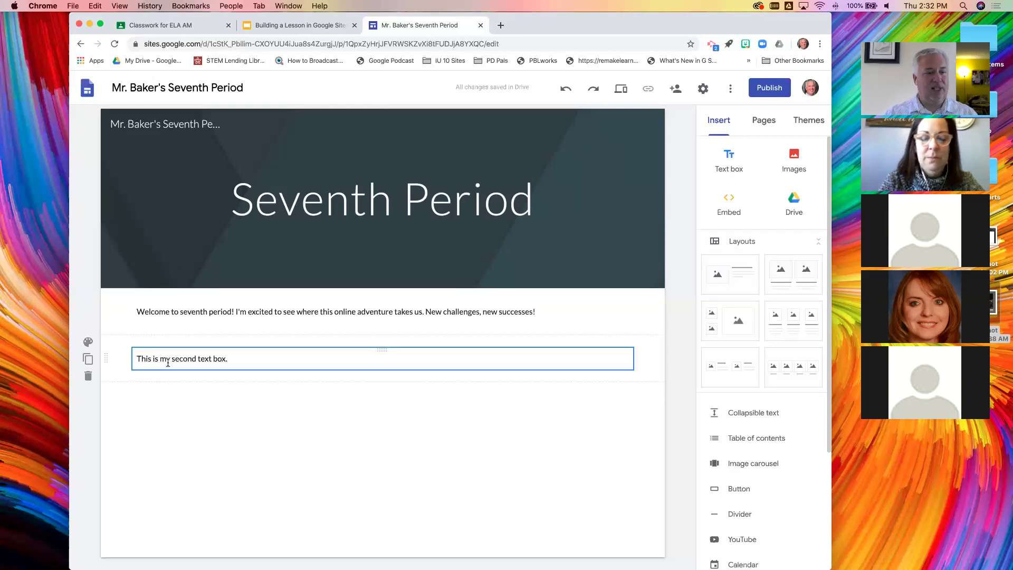
click(126, 378)
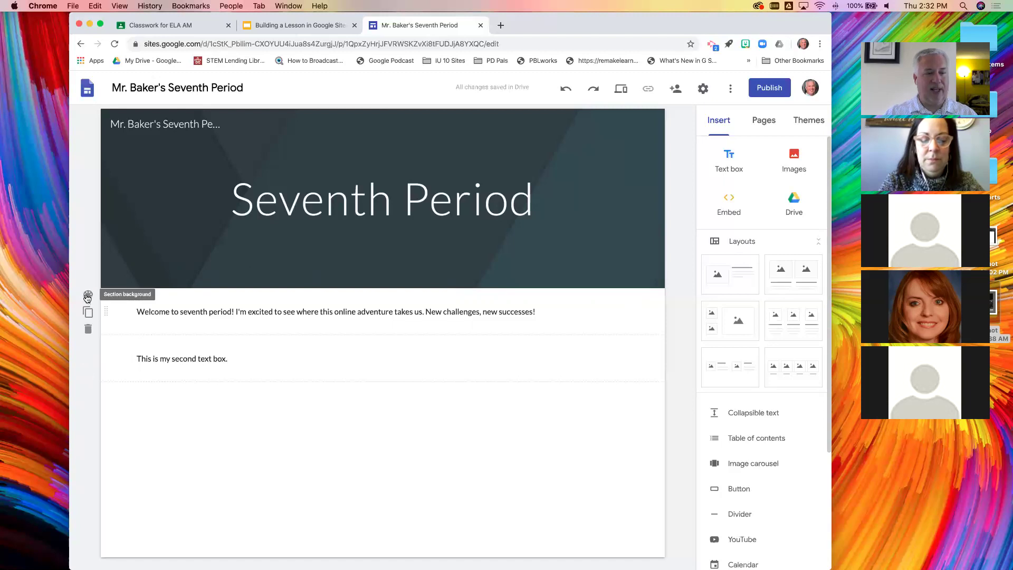
Give the welcome section the Emphasis 2 background, after trying Emphasis 1
click(89, 296)
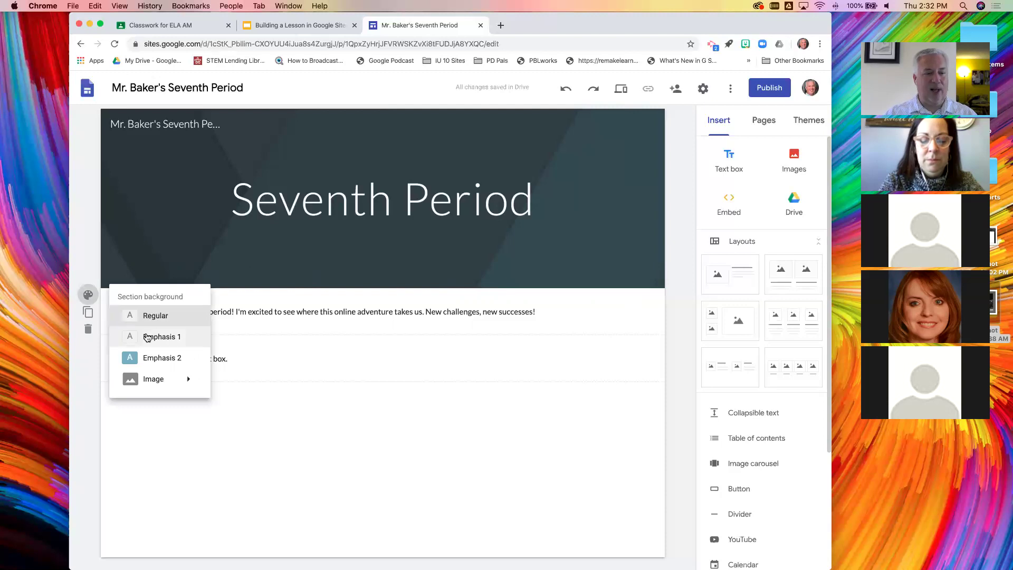
click(148, 338)
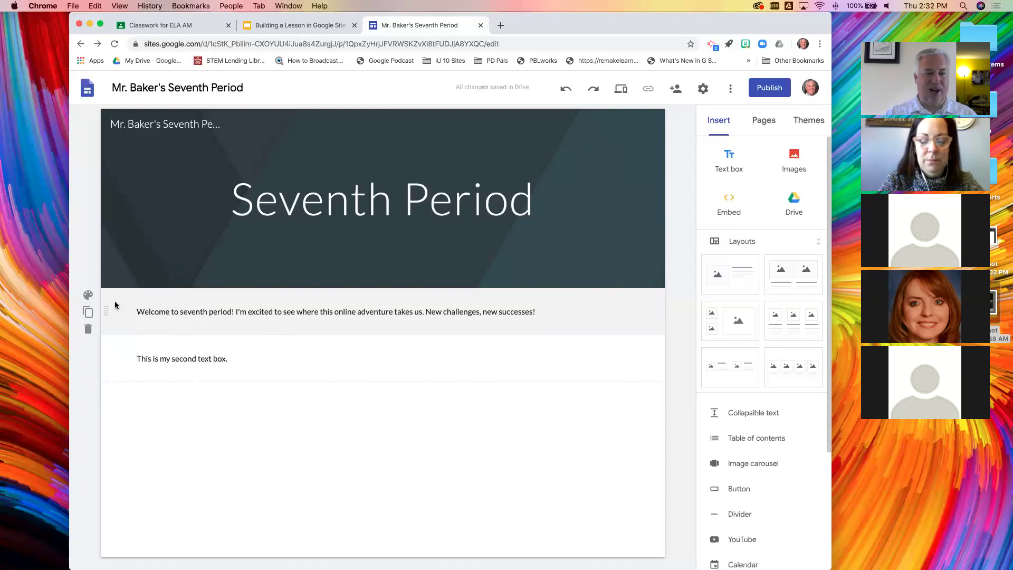
click(89, 294)
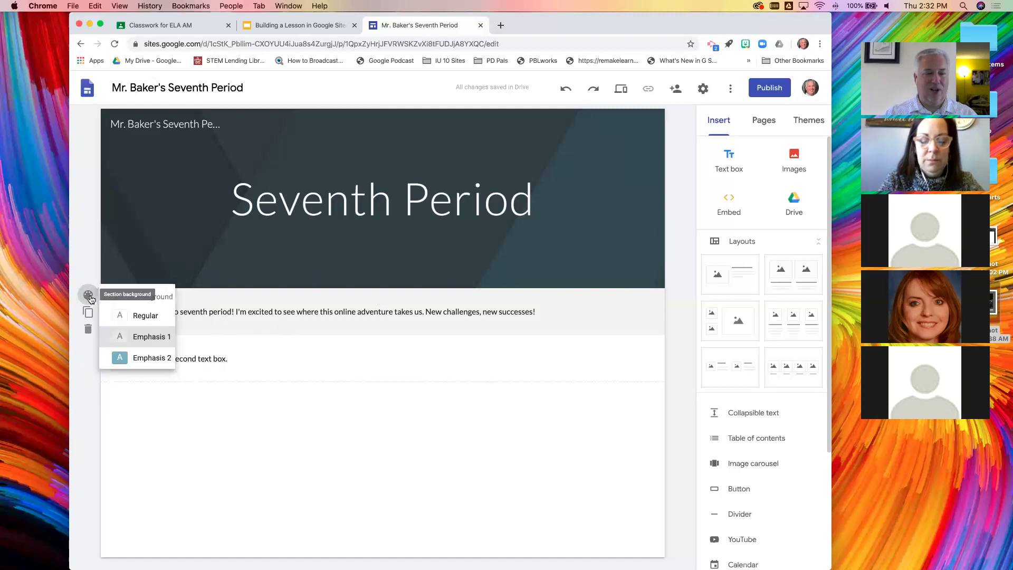
click(158, 363)
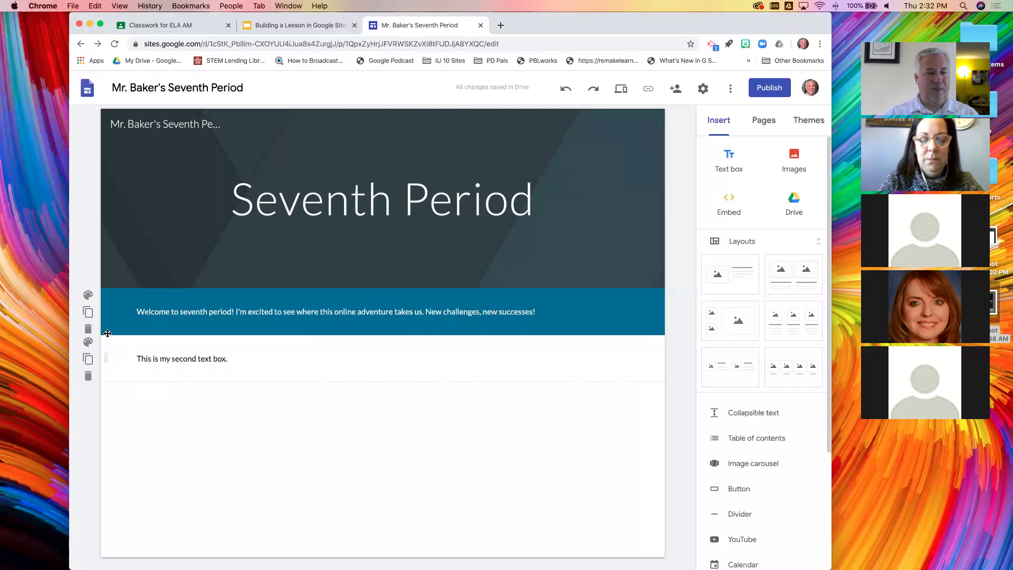
click(89, 296)
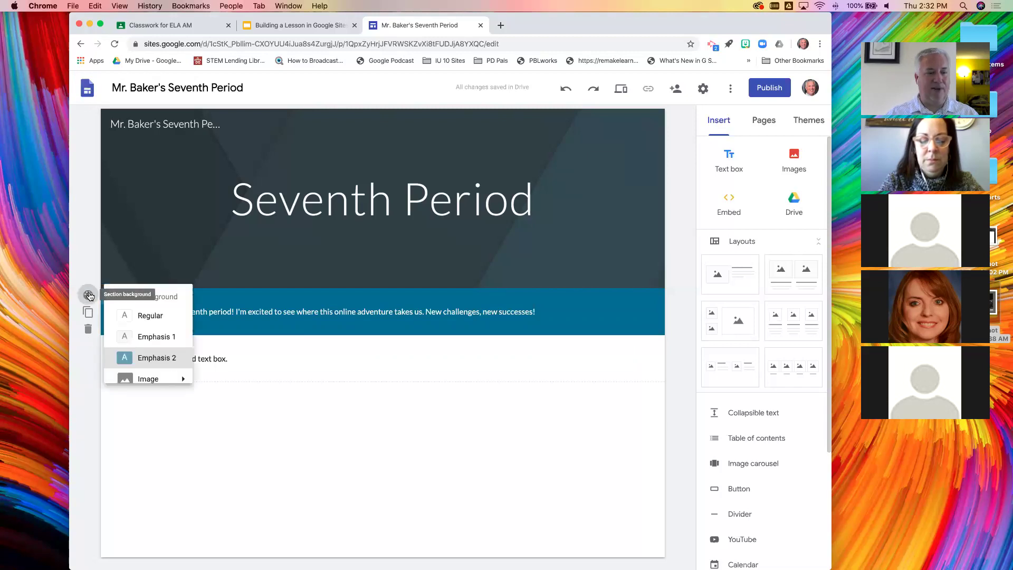
mouse_move(174, 385)
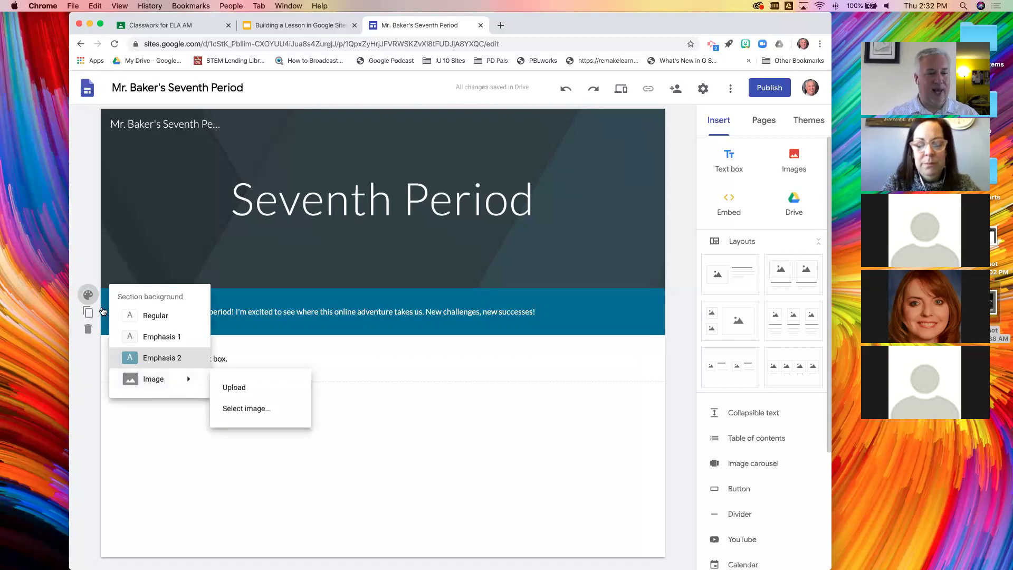
click(88, 296)
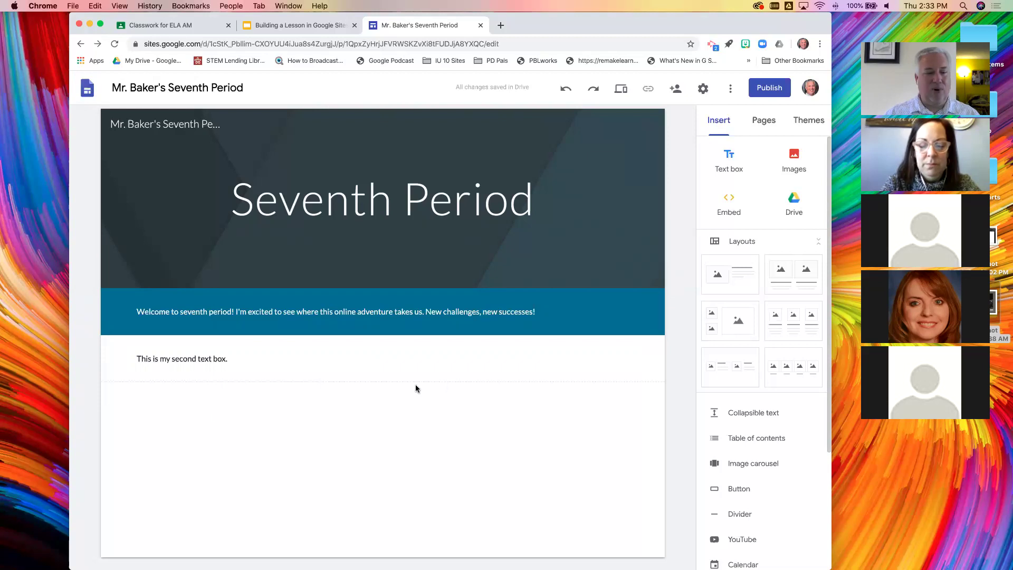
Choose the Images option from the quick-insert menu below the second text box
double_click(180, 417)
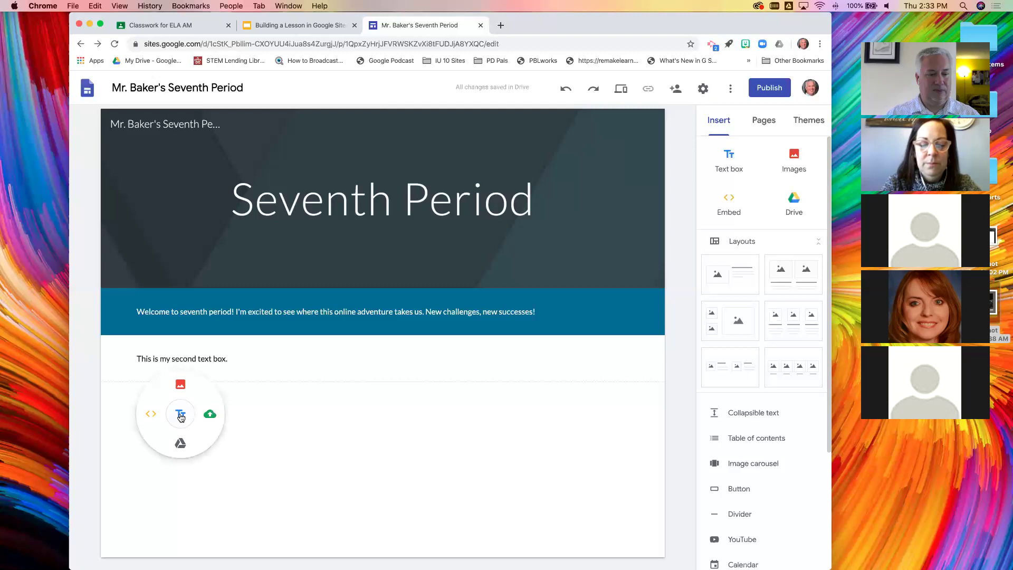
click(271, 432)
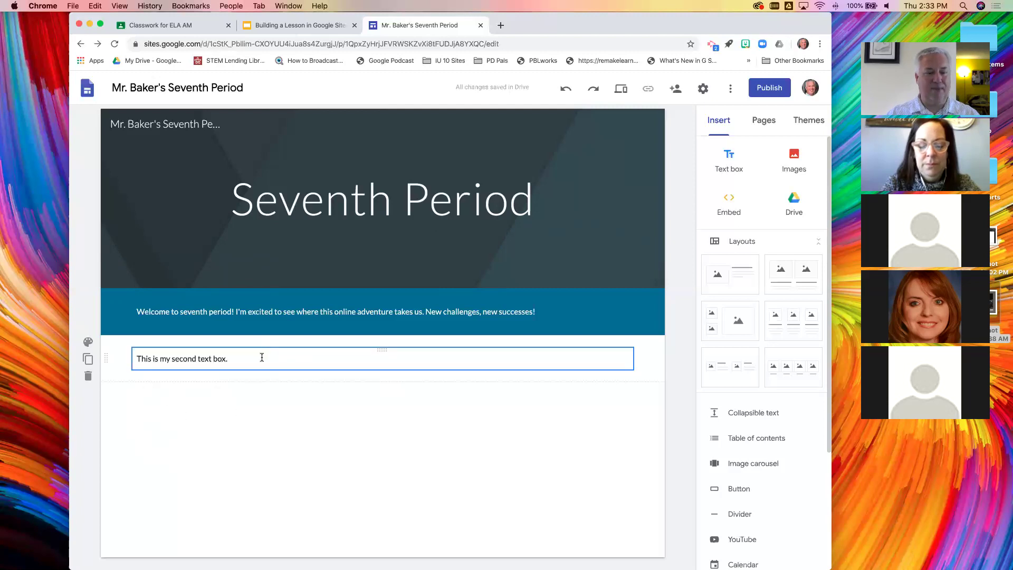
double_click(196, 421)
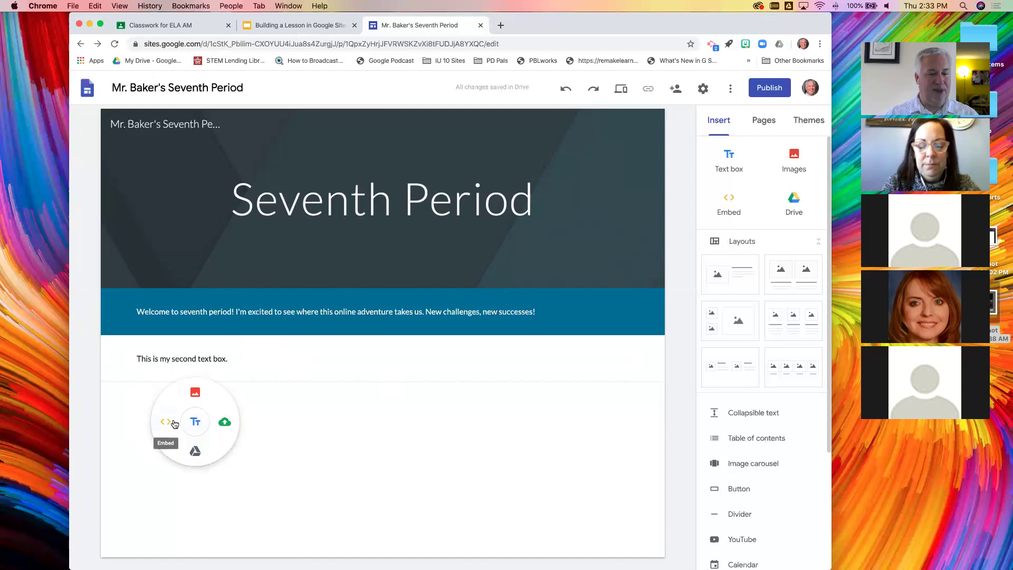
click(195, 393)
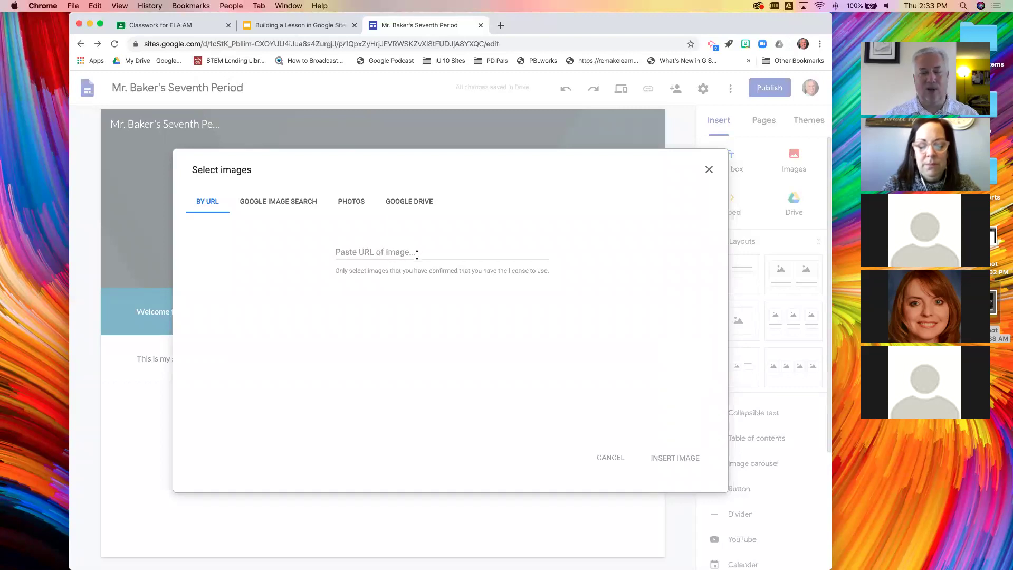
Insert the blue 'i' icon found by a Google image search for 'information'
click(288, 205)
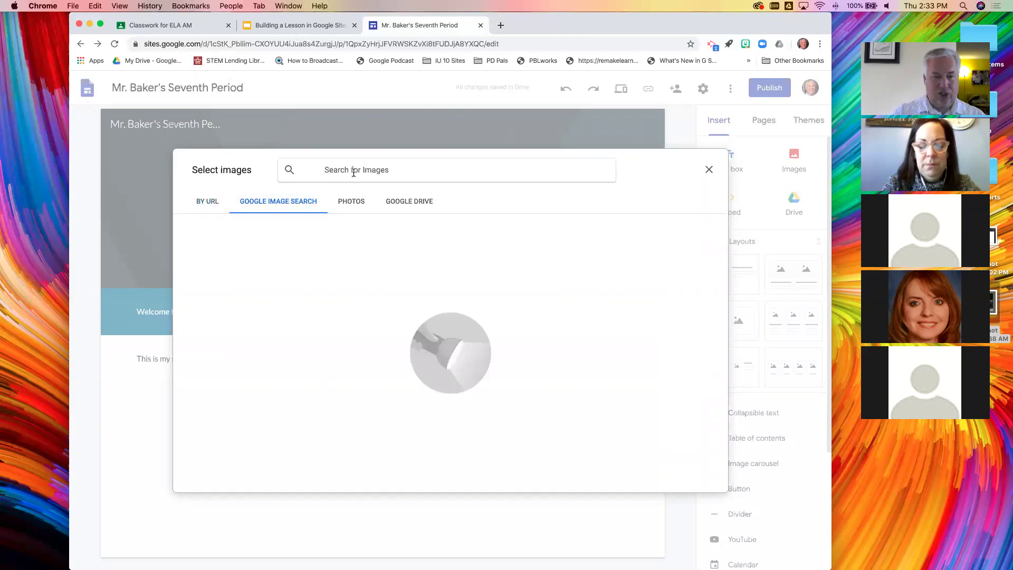
text(information)
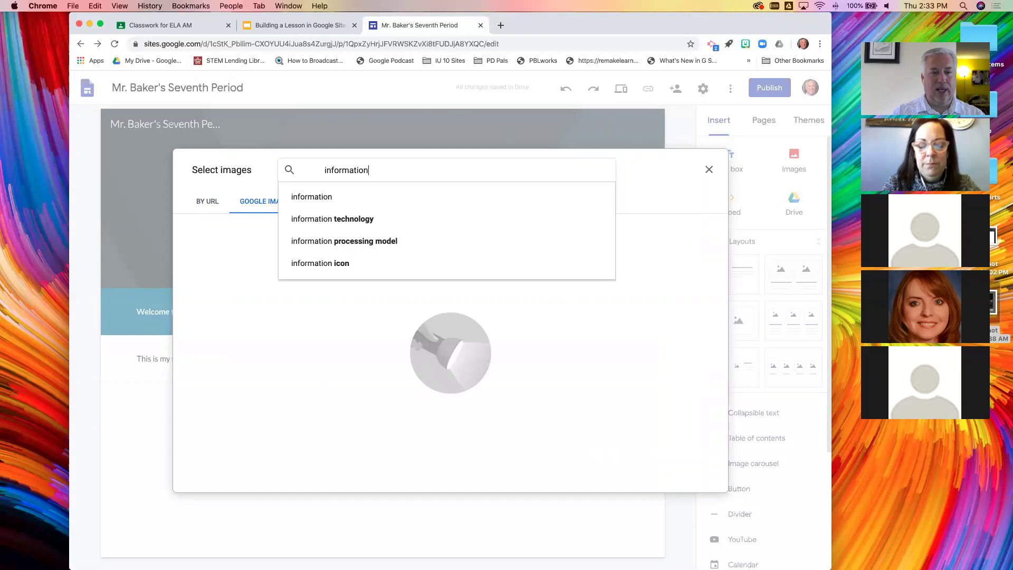
key(Return)
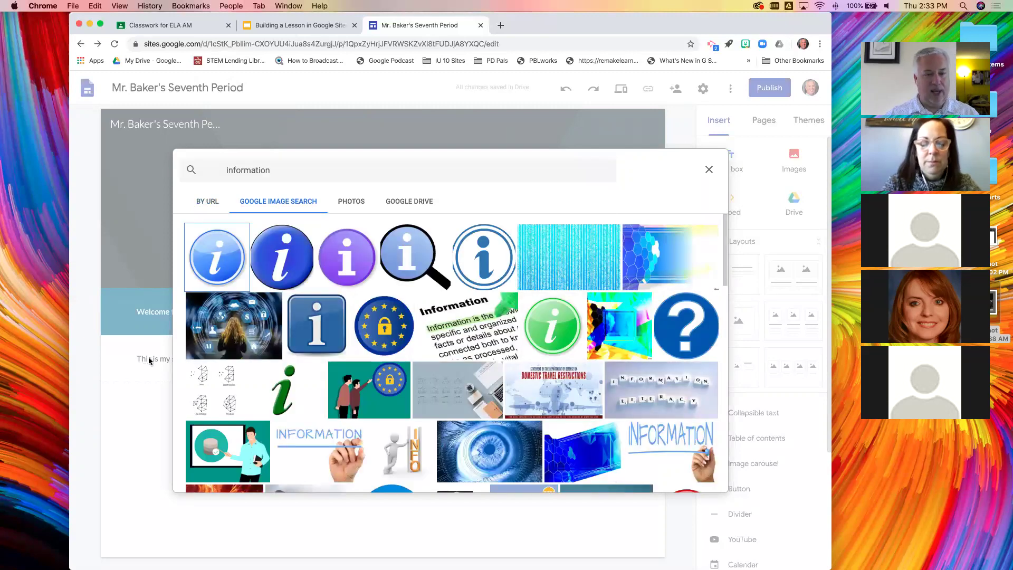
click(309, 322)
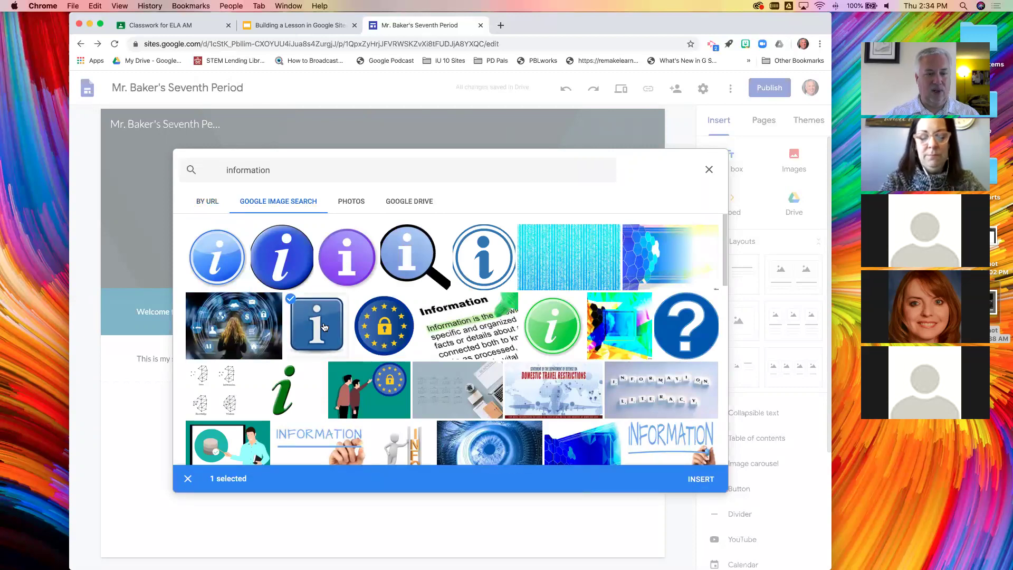
click(683, 481)
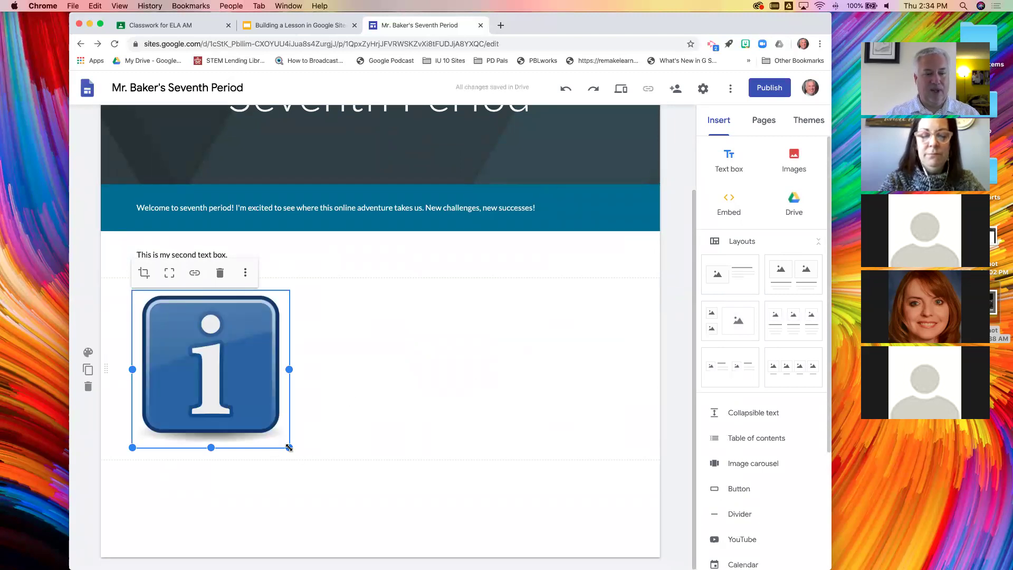
Shrink the information icon to a small square and nudge it slightly right
drag(290, 447, 150, 376)
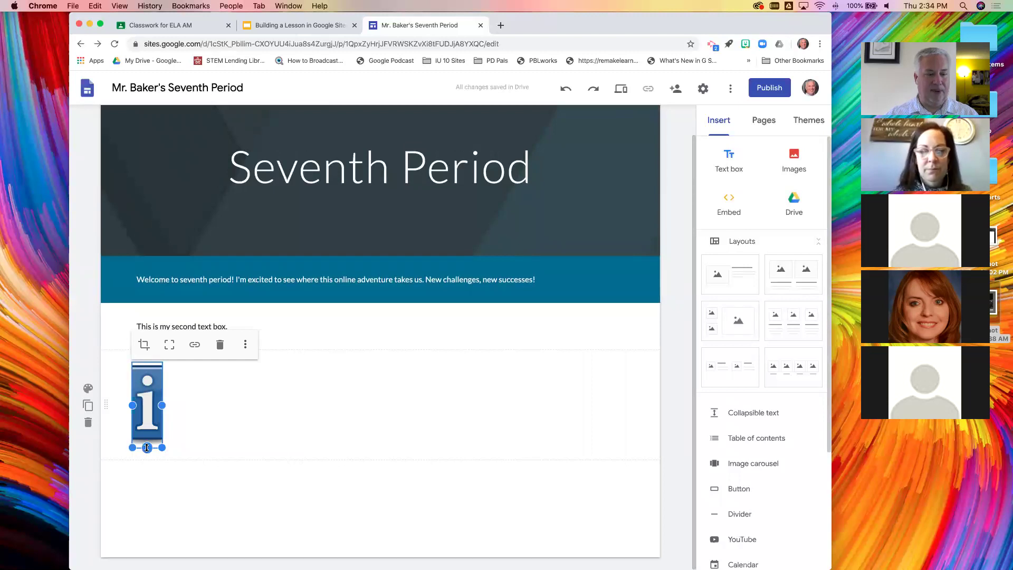
drag(147, 448, 150, 392)
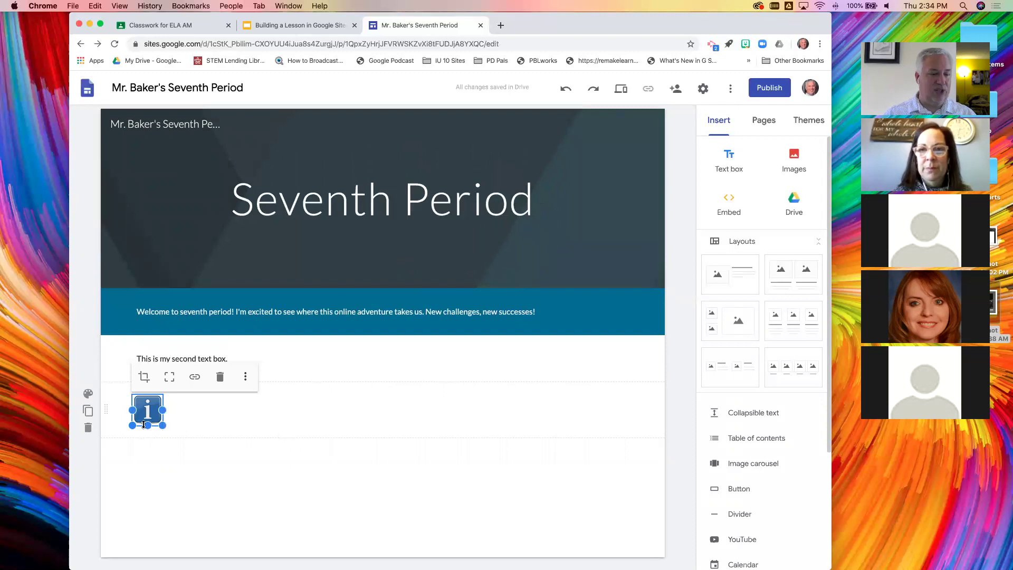
drag(151, 412, 169, 415)
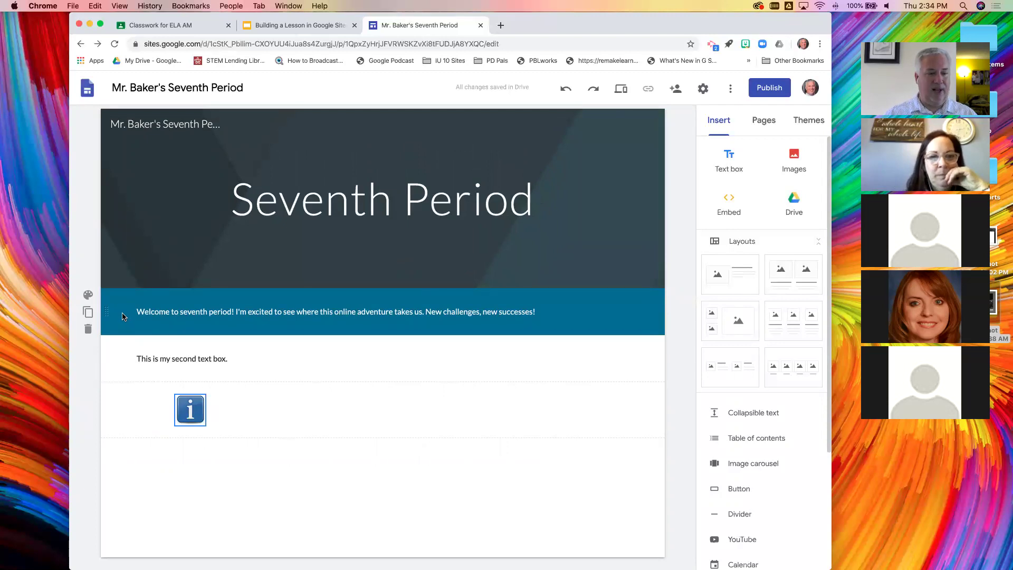
Move the info icon up into the teal welcome band, left of the welcome message
click(146, 315)
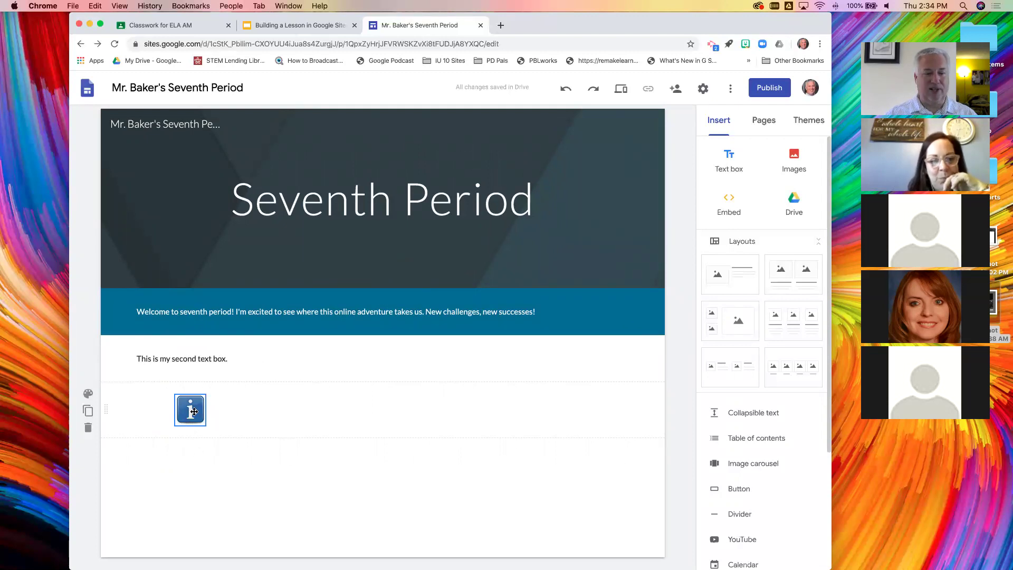
drag(194, 411, 126, 358)
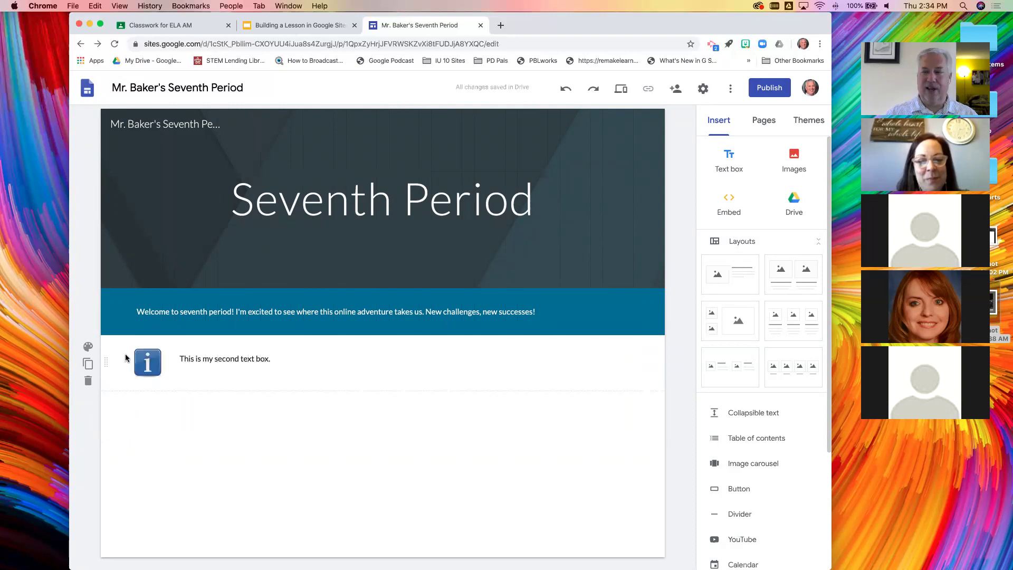
drag(136, 359, 113, 326)
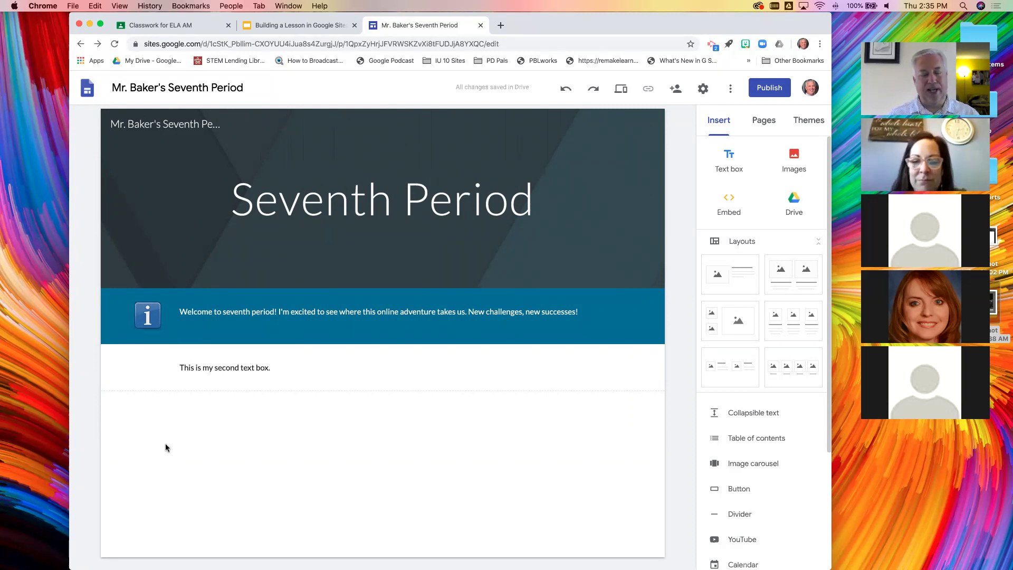
Drag the welcome text box's right edge left so its message wraps onto three lines beside the info icon
click(291, 312)
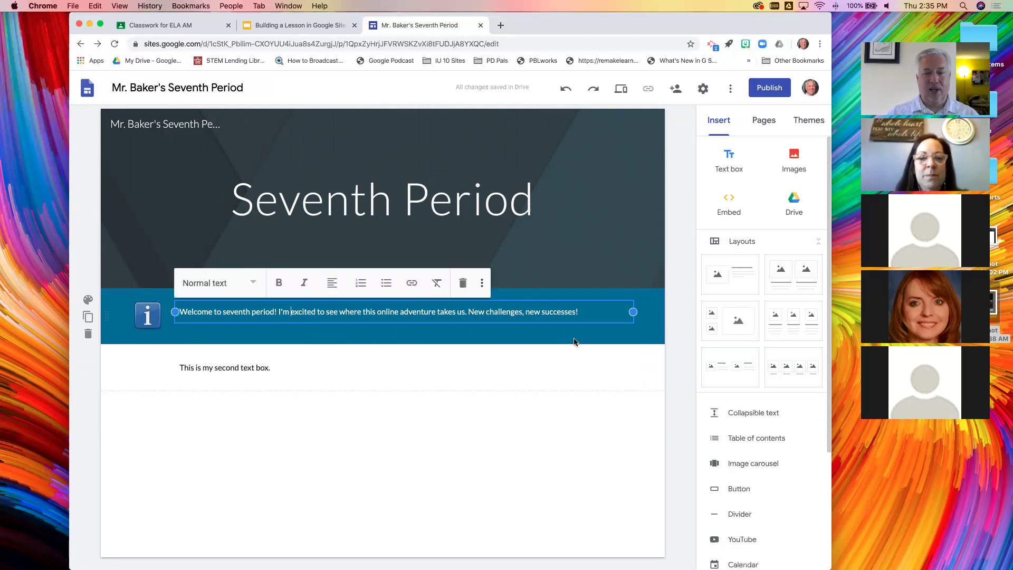
drag(633, 312, 334, 324)
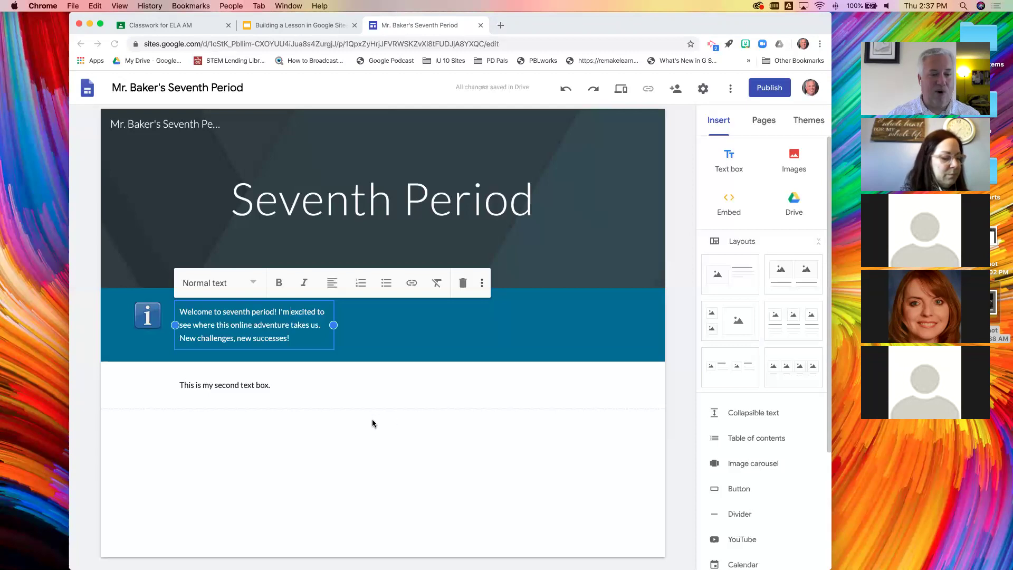
click(205, 430)
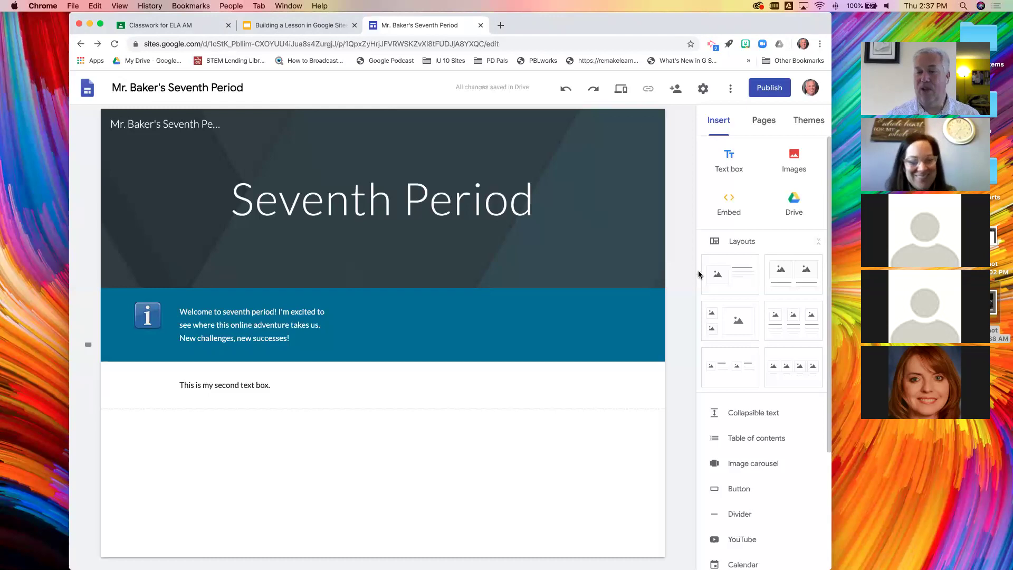
Create a button labelled 'Name' that links to the pasted Teach from Home web address
scroll(751, 183, down, 1)
scroll(751, 182, down, 5)
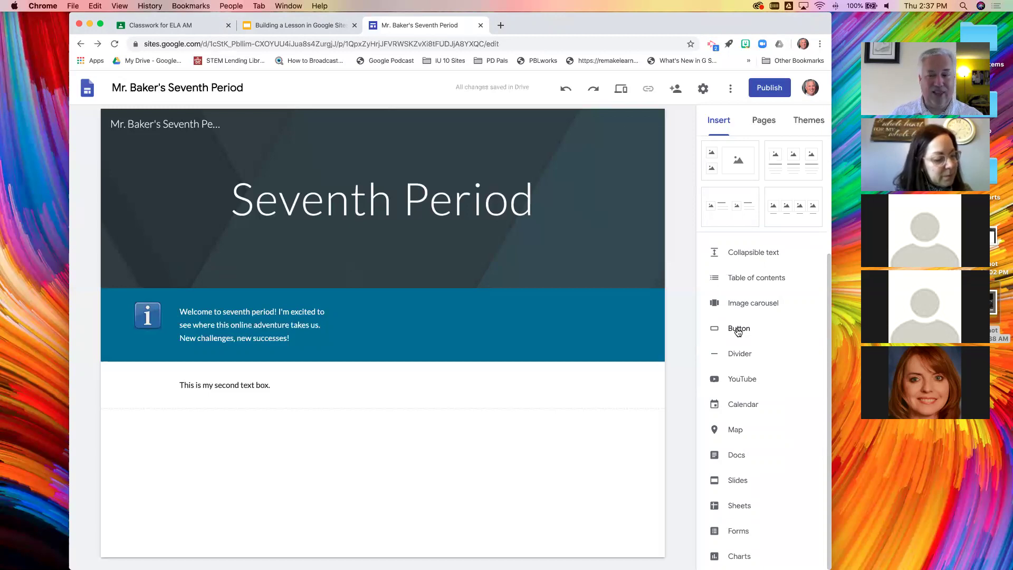
click(739, 330)
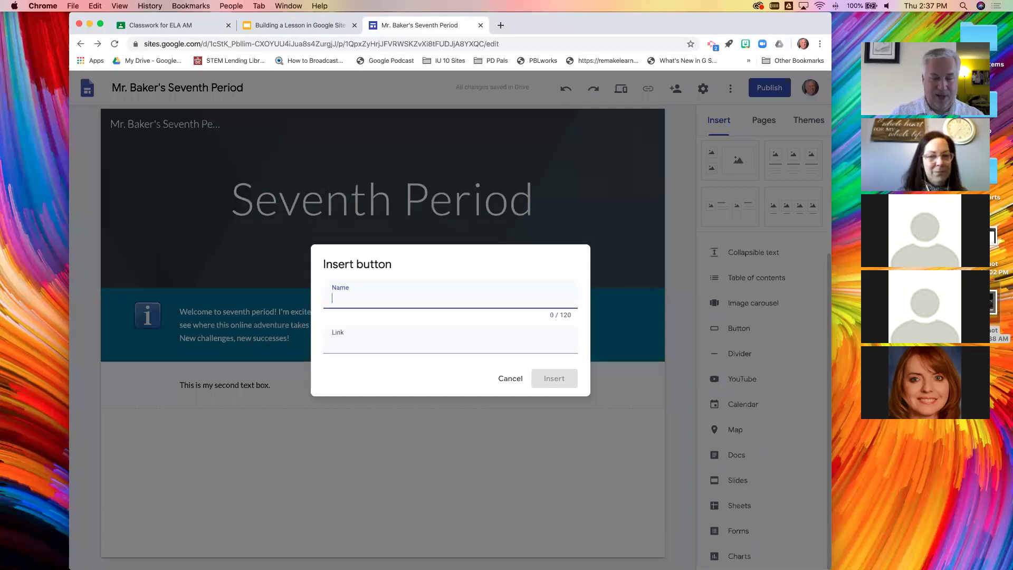
text(Name)
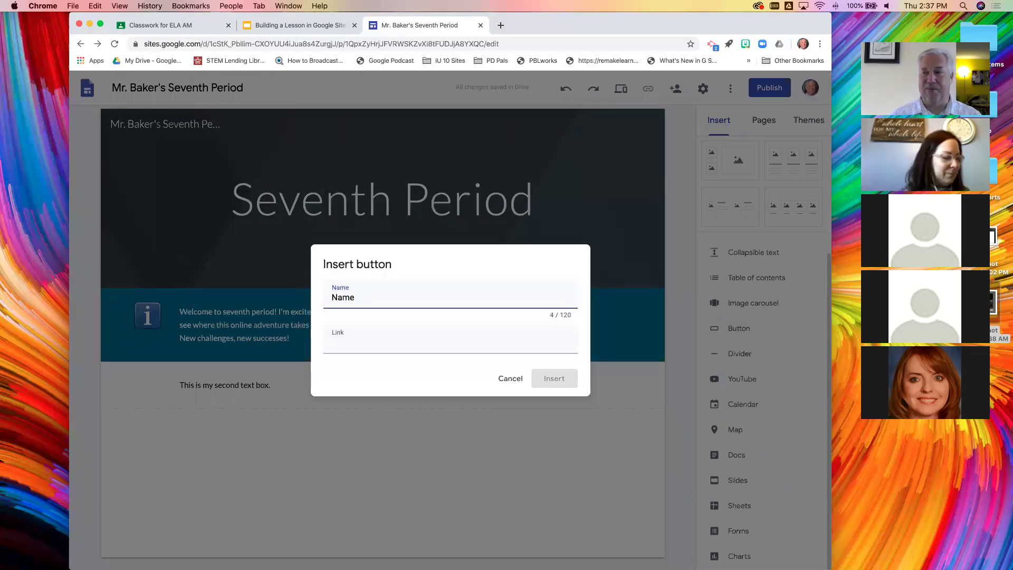
click(396, 348)
text(https://teachfromhome.google/intl/en/)
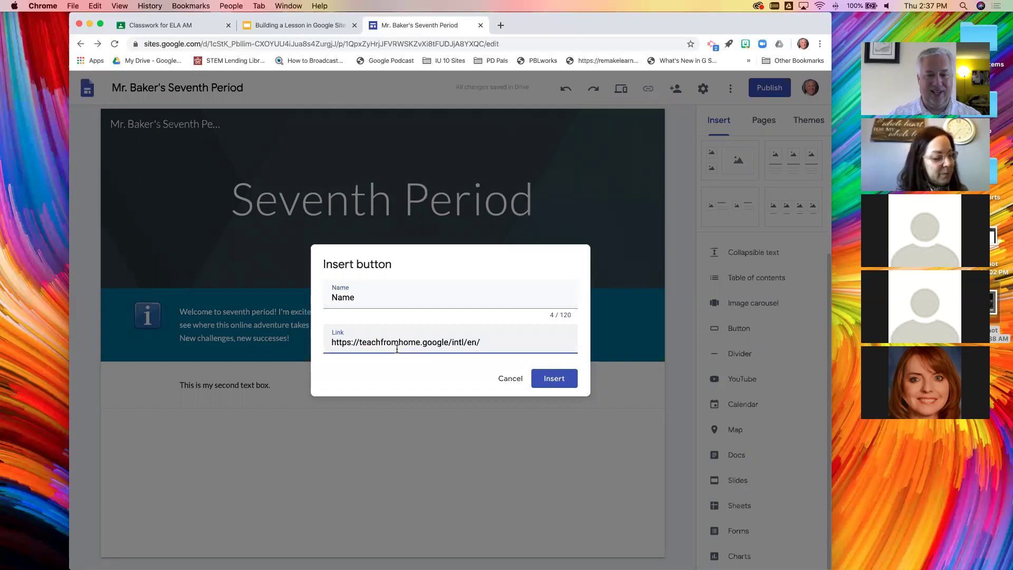
Insert the Name button, delete it again, and show the site's pages list
click(555, 379)
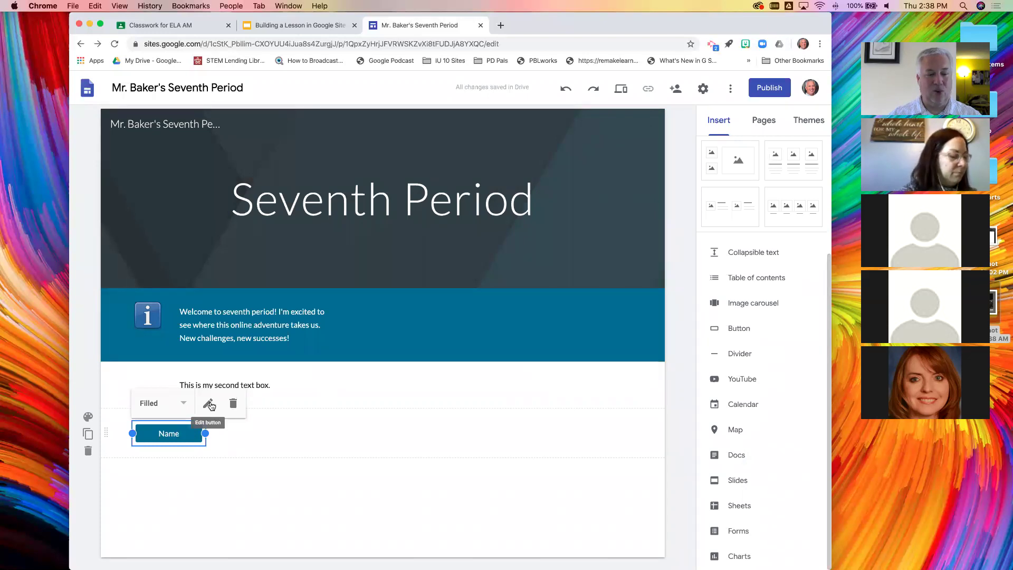
click(233, 403)
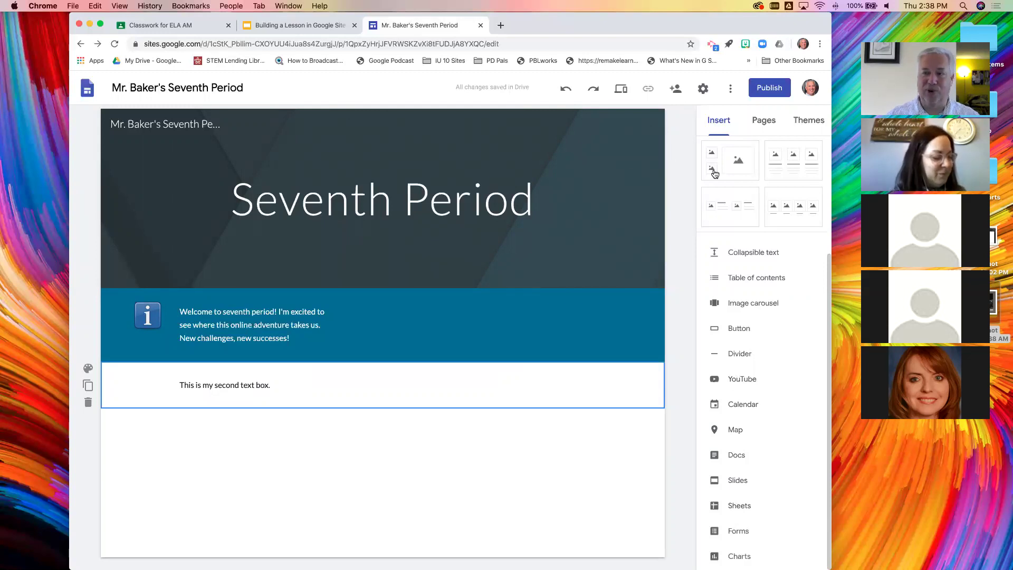
click(764, 127)
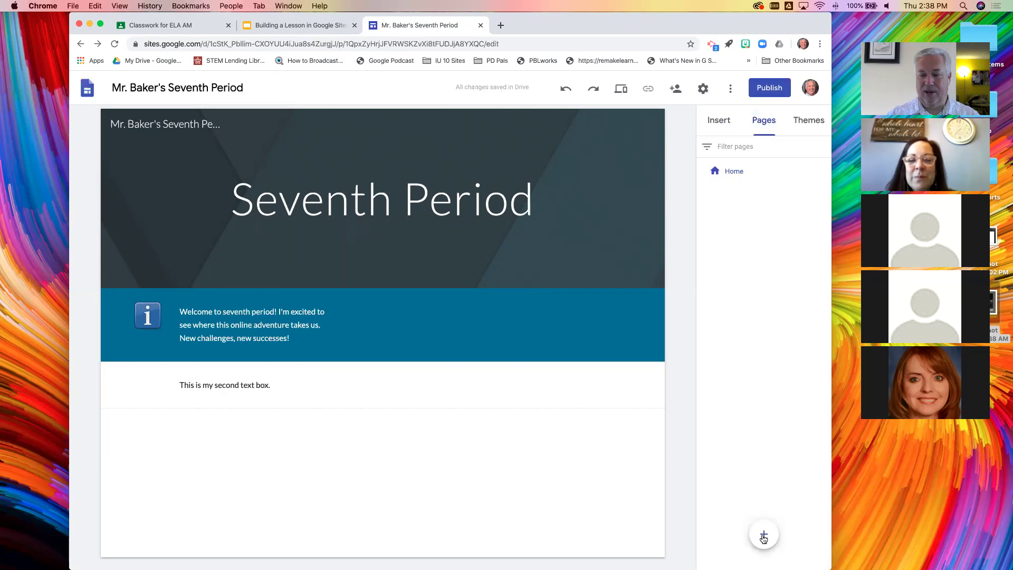
Create a new page named 'Unit One' from the Pages panel
mouse_move(766, 538)
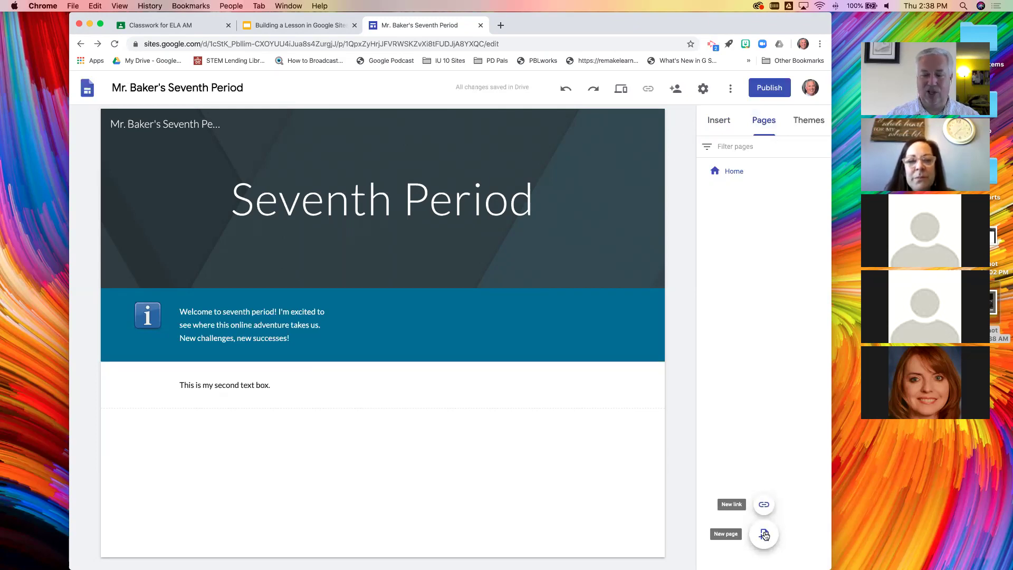
click(765, 535)
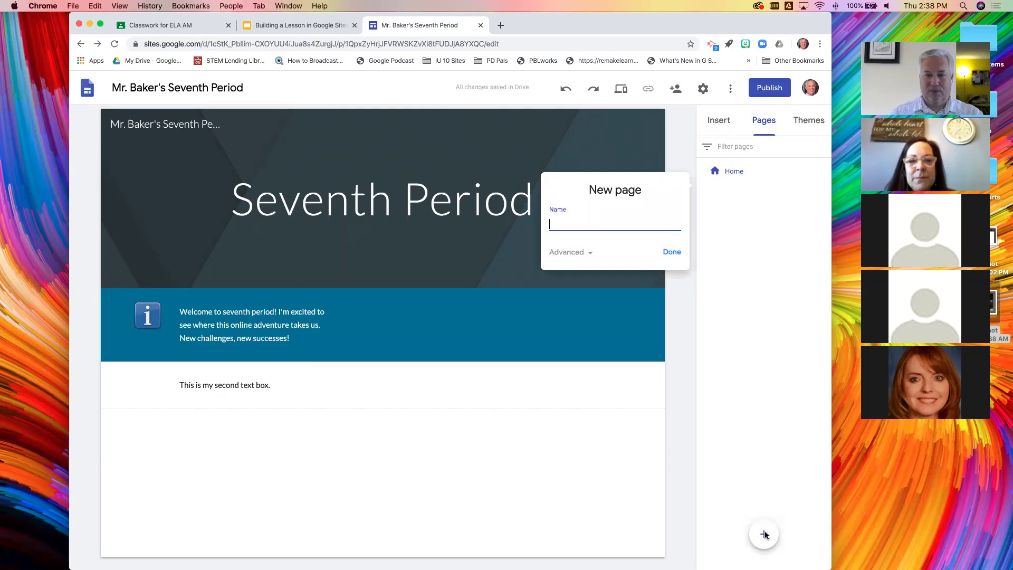
text(Unit )
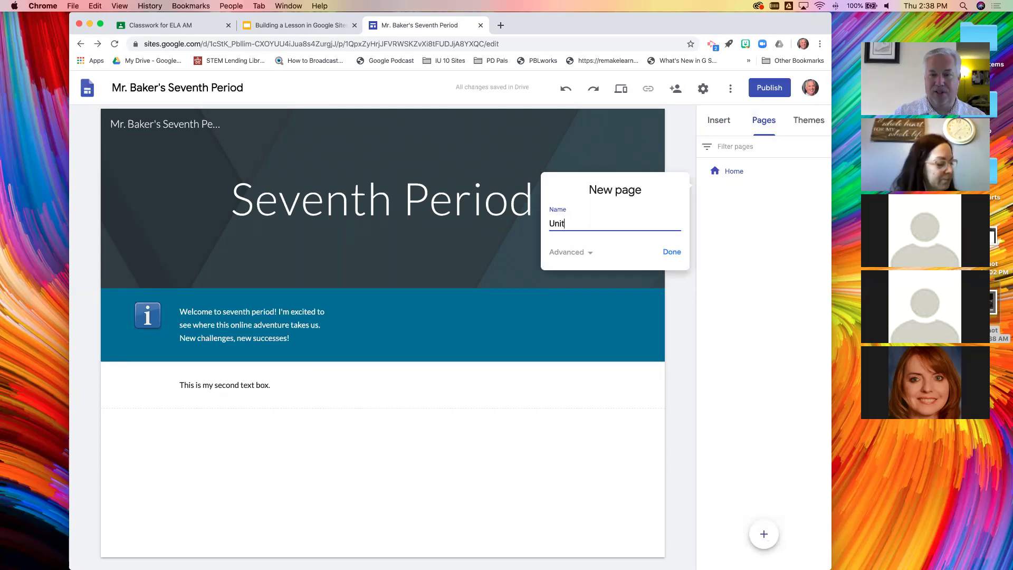
text(One)
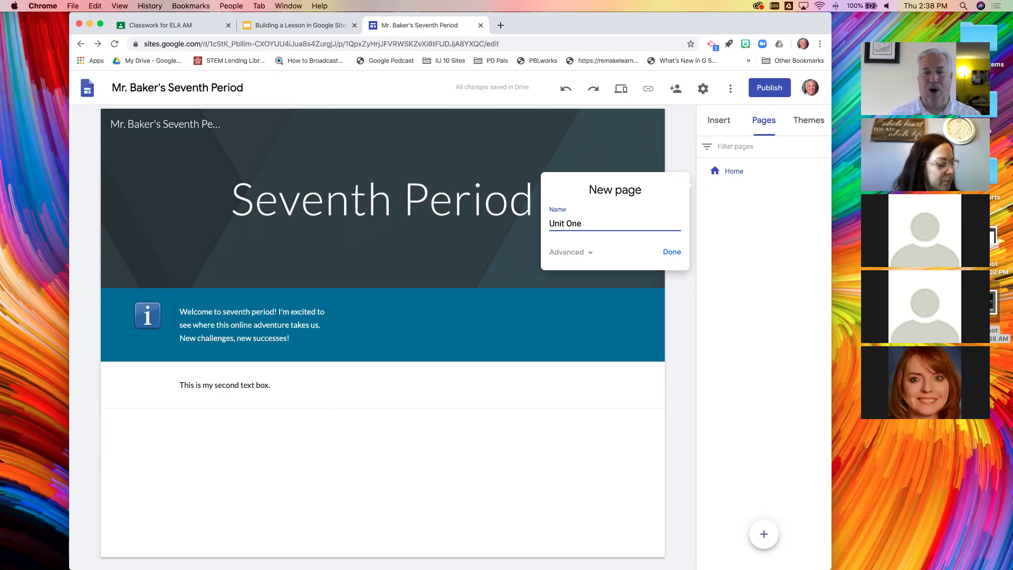
click(672, 253)
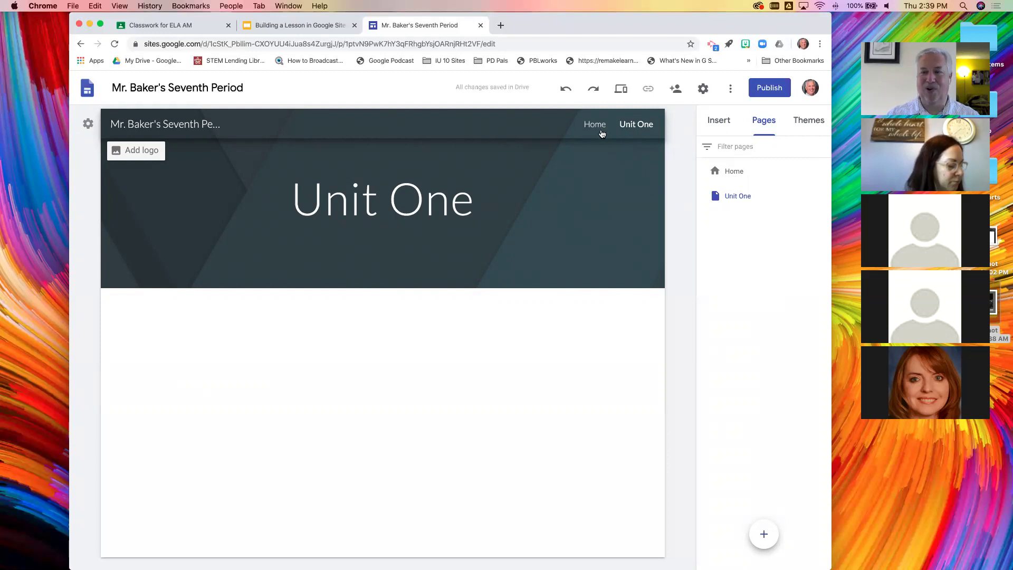
Add a 'Lesson 1' subpage from Unit One's page options menu
mouse_move(597, 151)
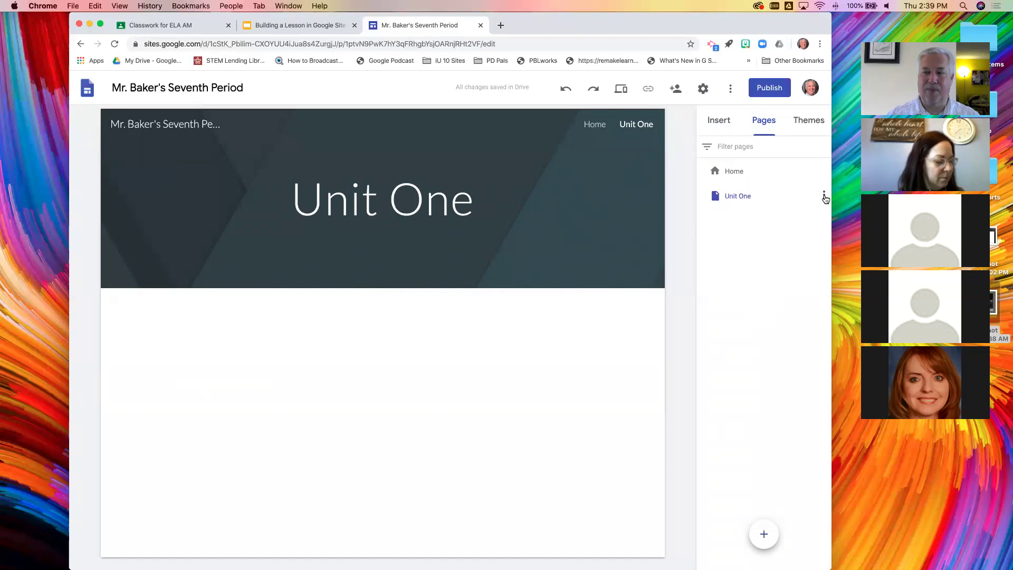
click(824, 197)
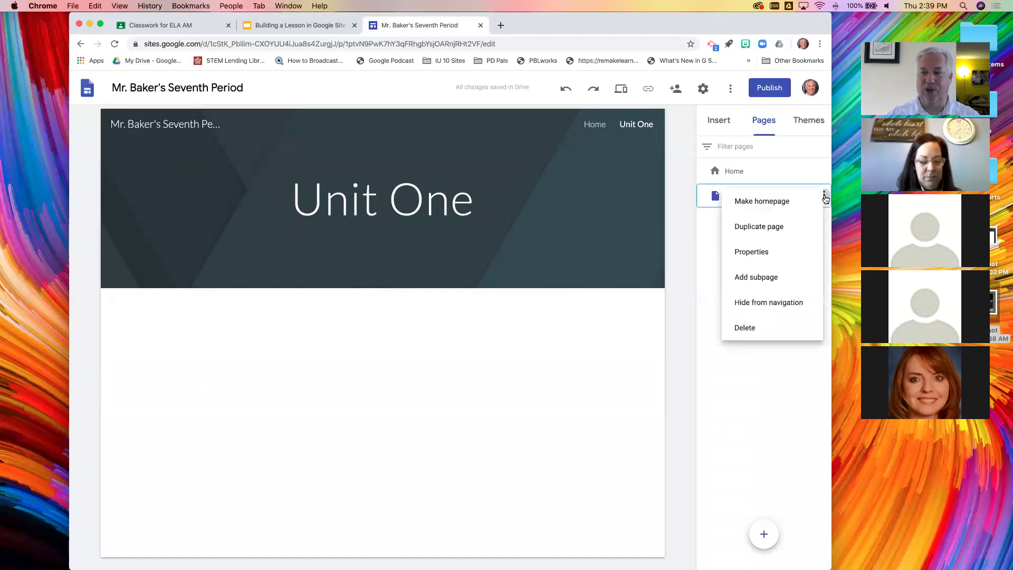
click(762, 276)
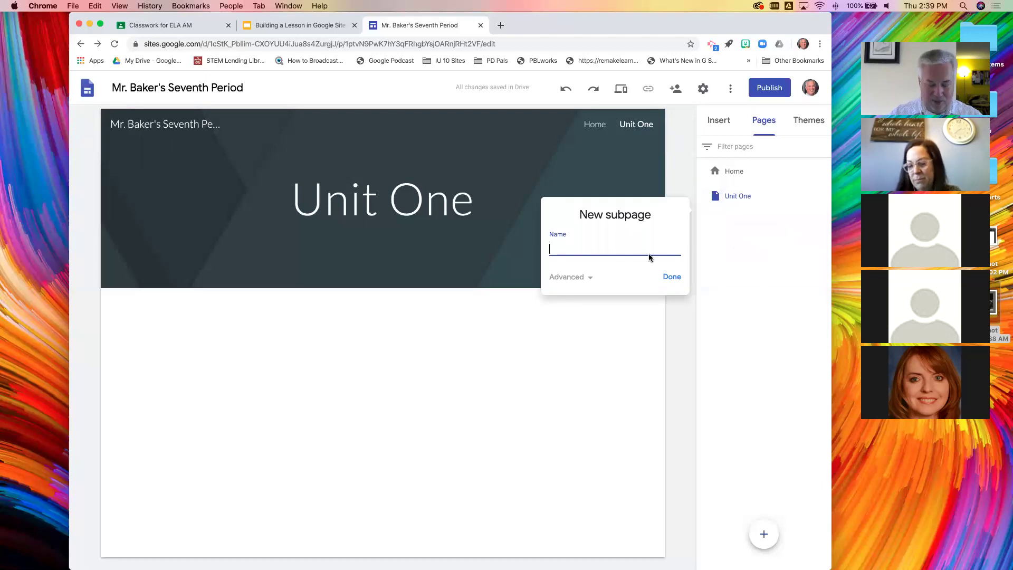
text(Lesson 1)
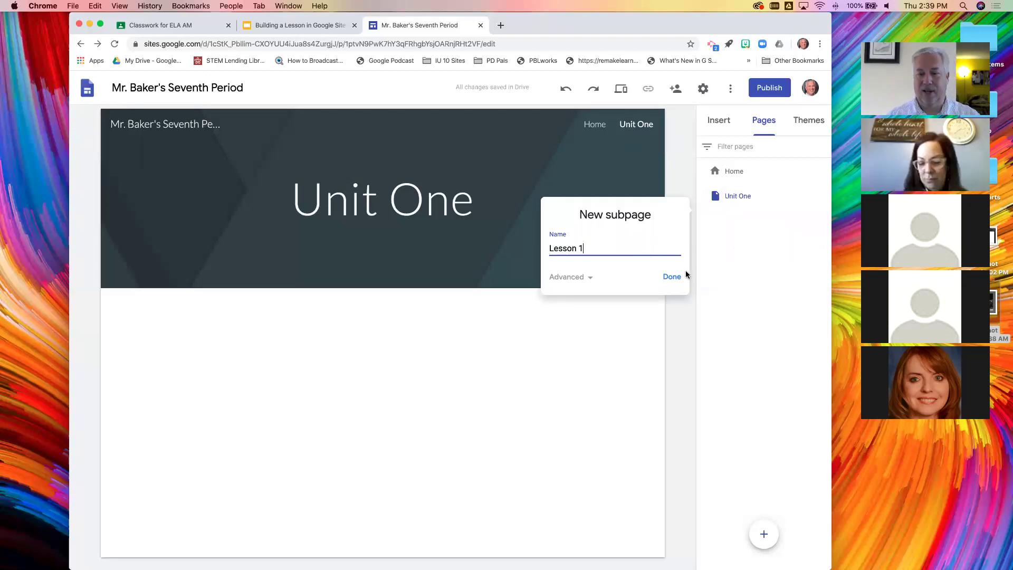
click(675, 276)
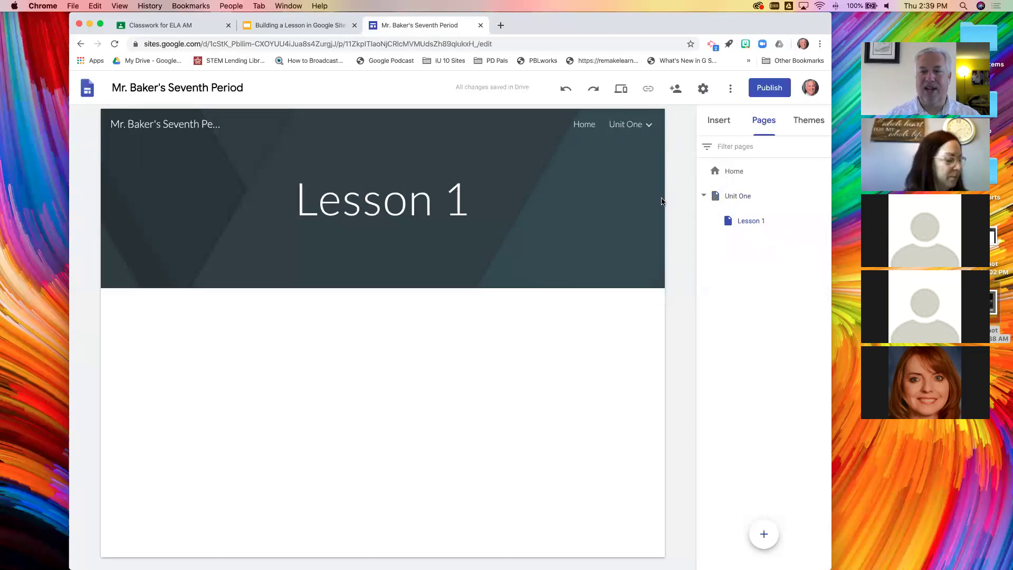
mouse_move(649, 131)
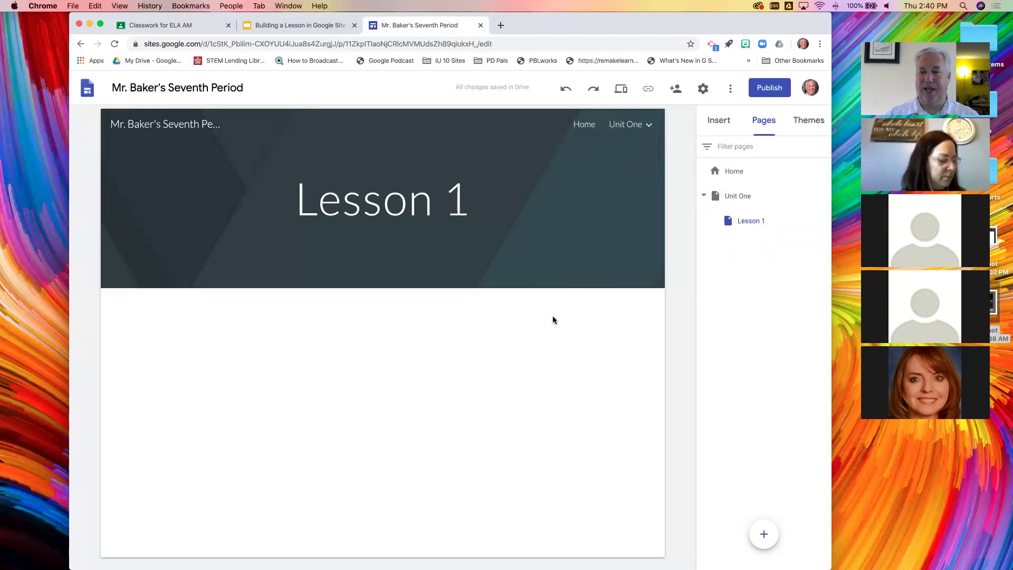
Open the Unit One page and insert a table of contents block below its header
click(729, 195)
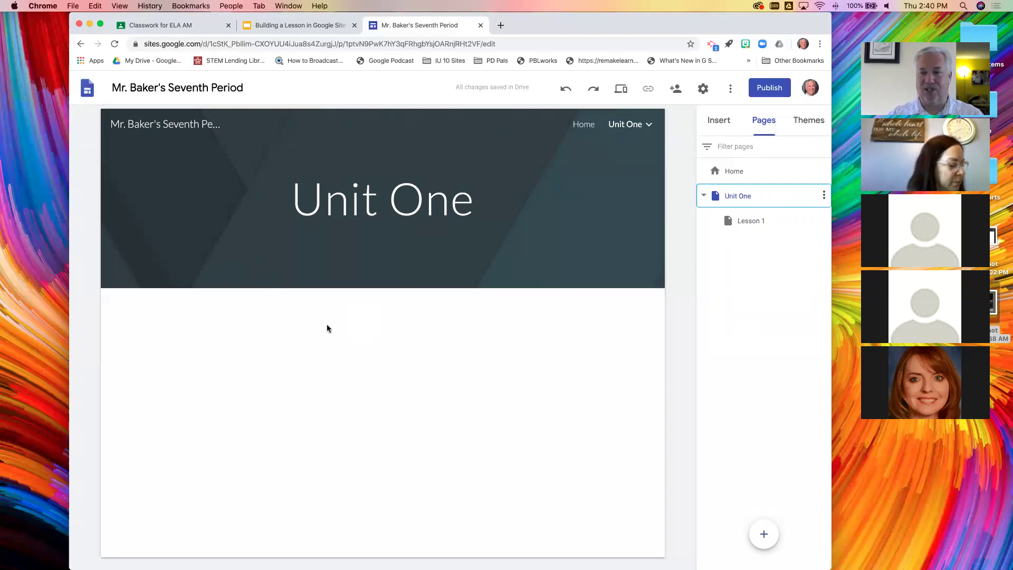
click(718, 125)
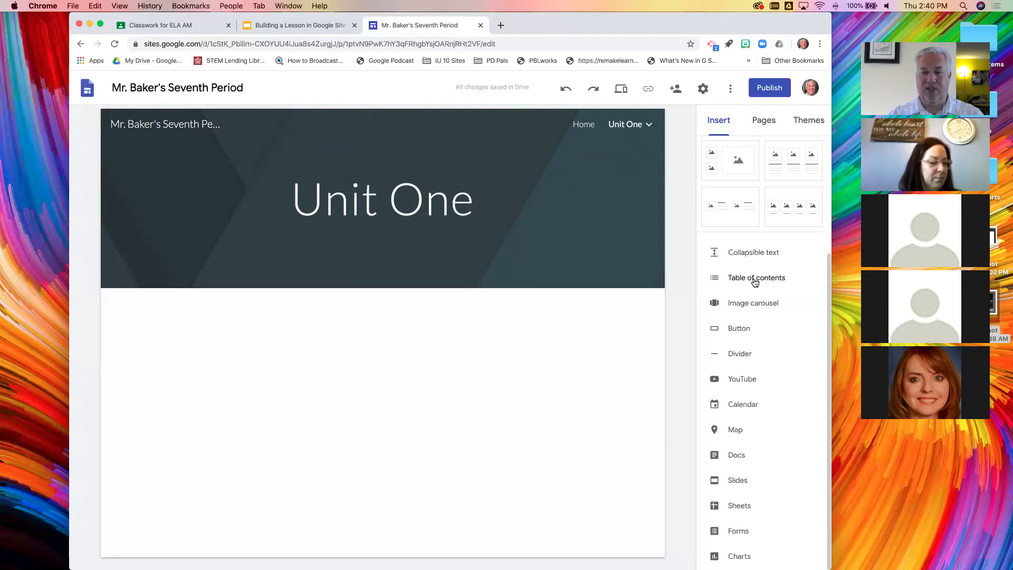
click(755, 279)
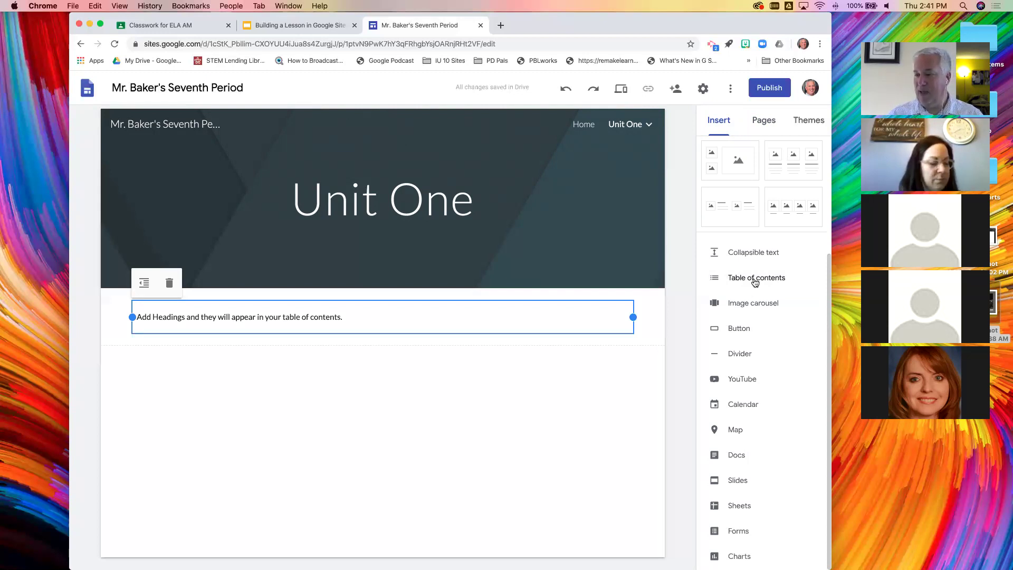
Insert a text box reading 'Lesson 1' and change its style from Normal text to Heading
click(176, 357)
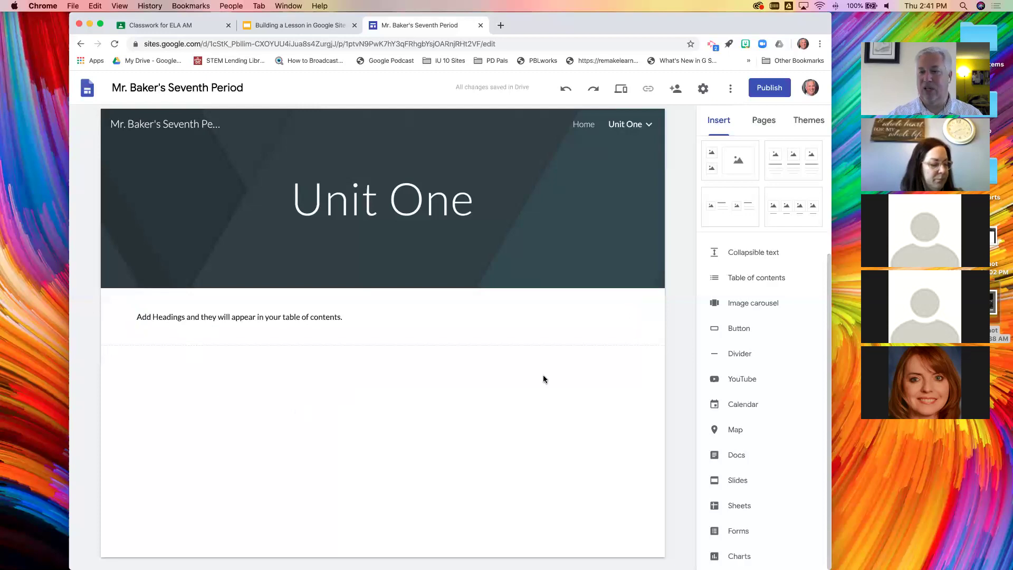
double_click(170, 365)
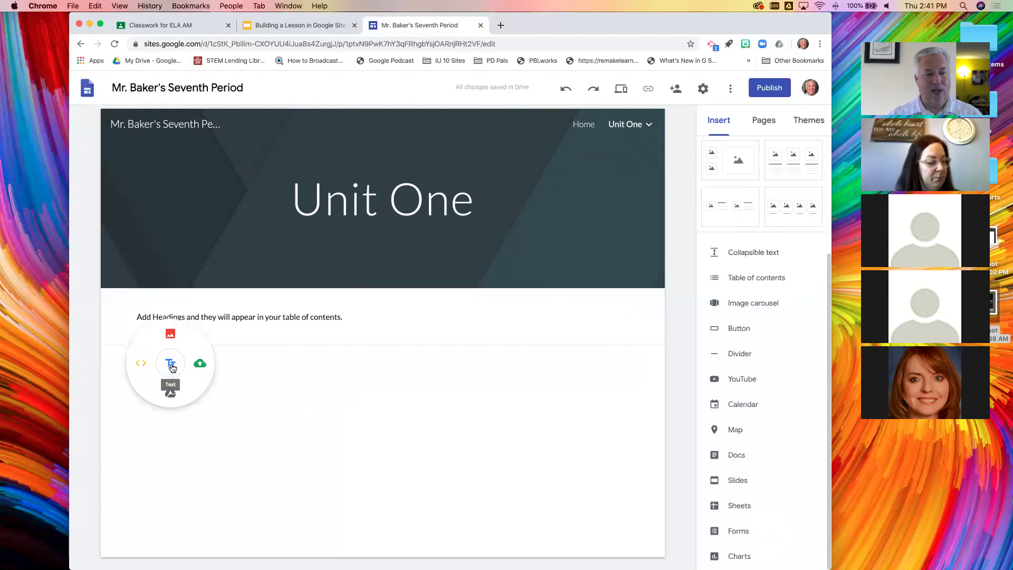
click(171, 364)
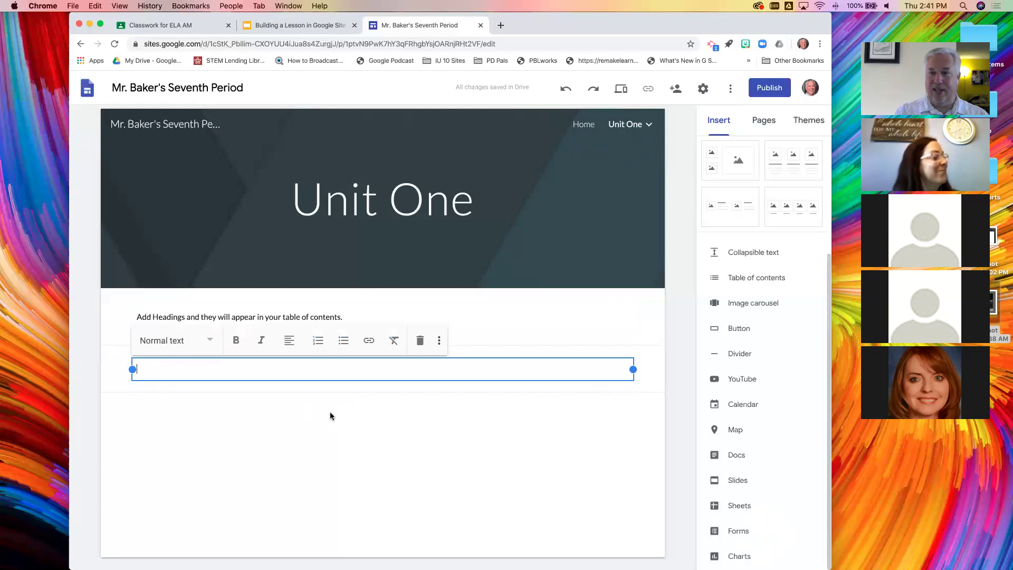
text(Lesson 1)
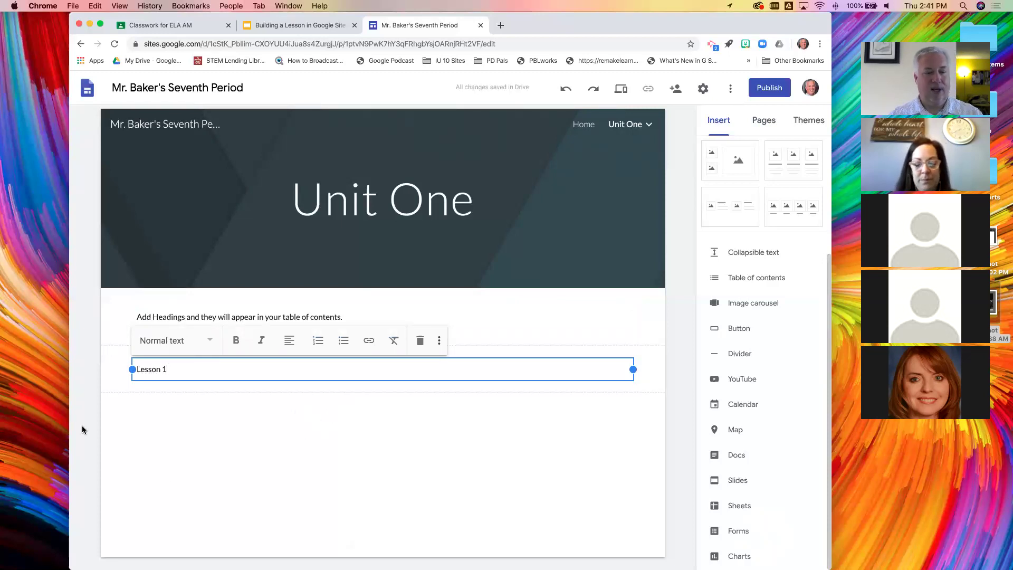
shift+click(134, 369)
click(208, 344)
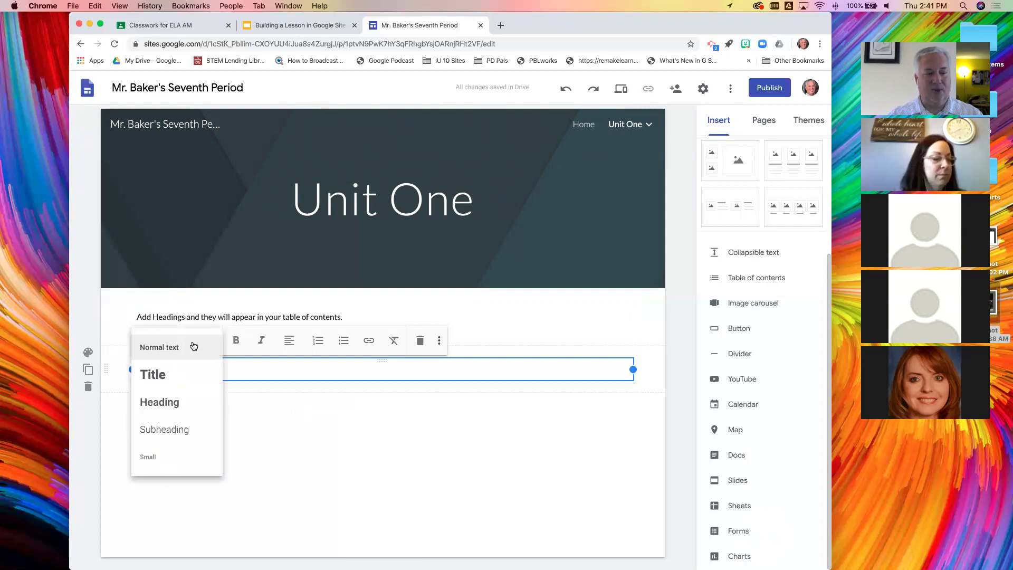
click(167, 404)
click(198, 397)
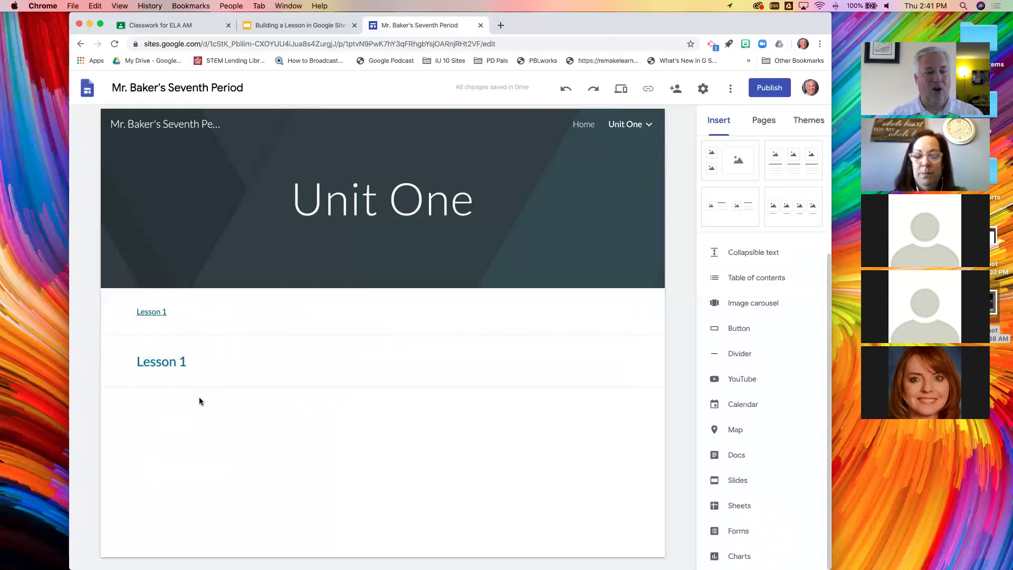
mouse_move(176, 318)
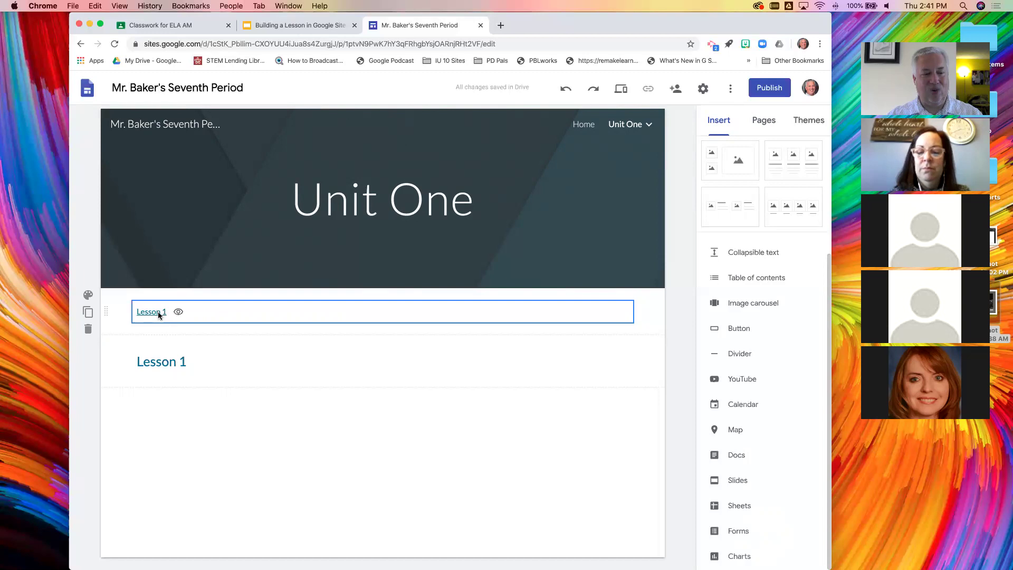
click(200, 369)
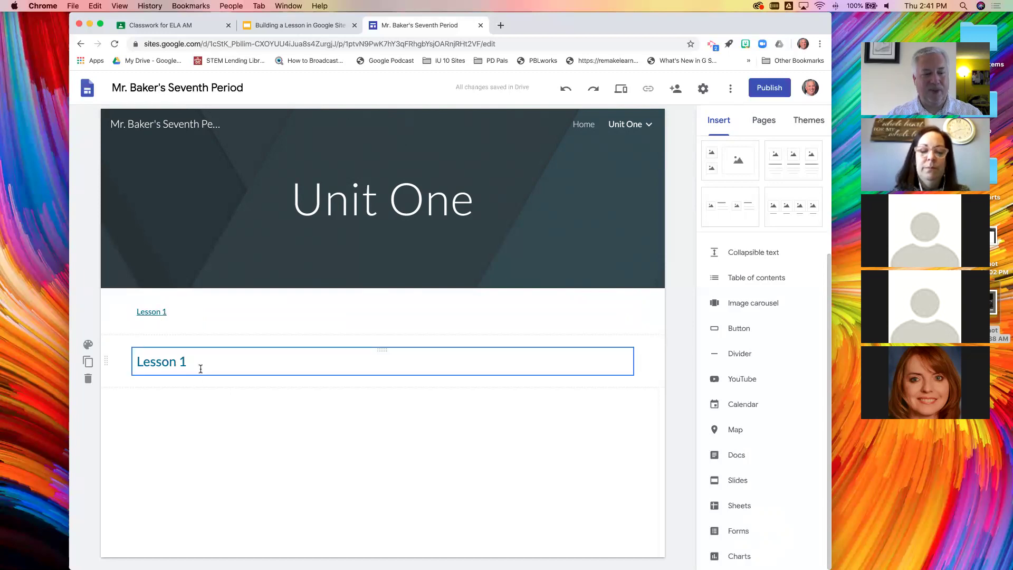
Add an 'Activity 1' text box below Lesson 1 and style it as Subheading
double_click(150, 410)
click(152, 413)
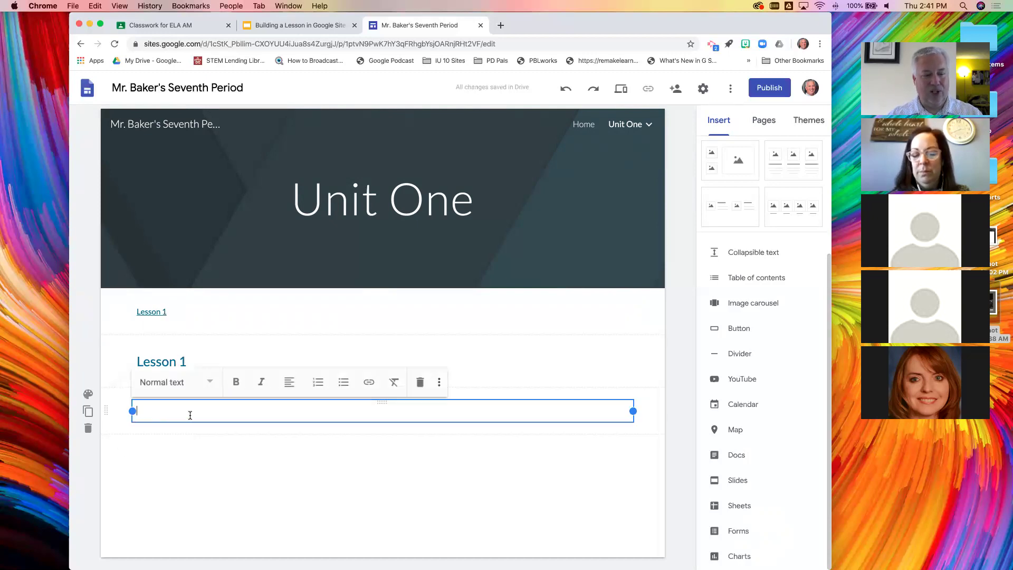
text(Activity 1)
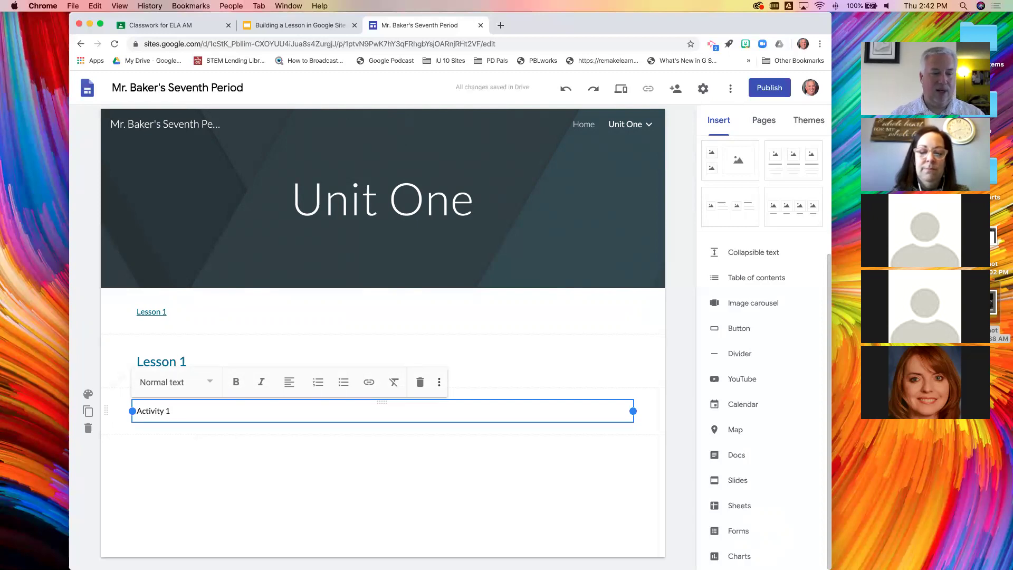
triple_click(157, 411)
click(213, 385)
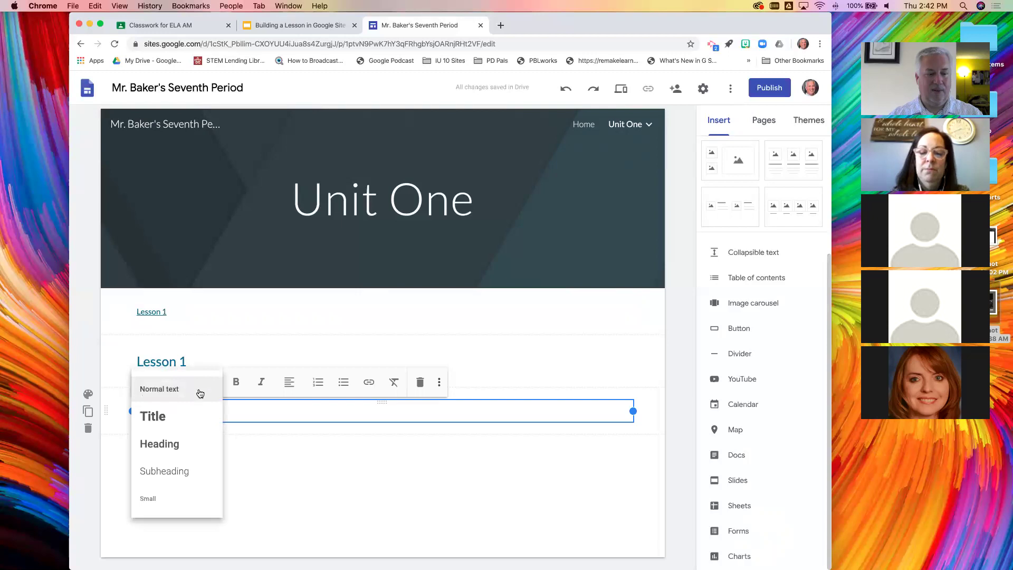
click(173, 469)
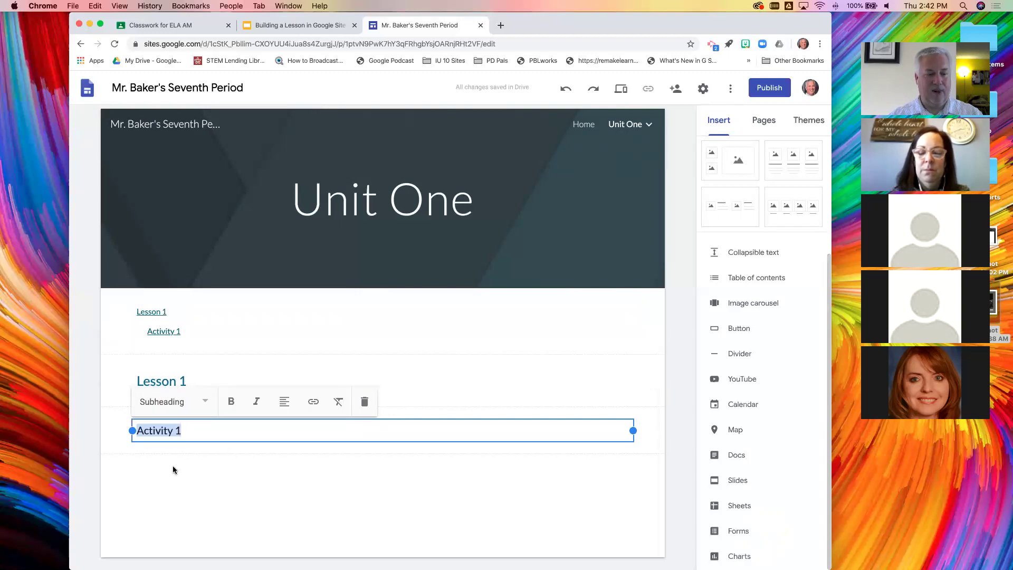
click(173, 467)
Add an 'Activity 2' text box below Activity 1 and style it as Subheading
double_click(163, 473)
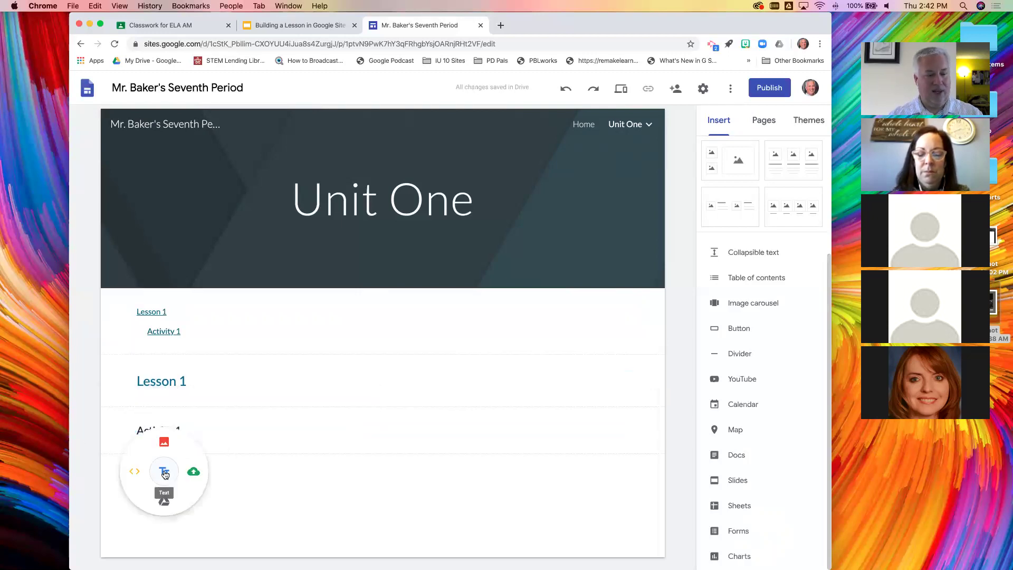
click(164, 474)
text(Activity 2)
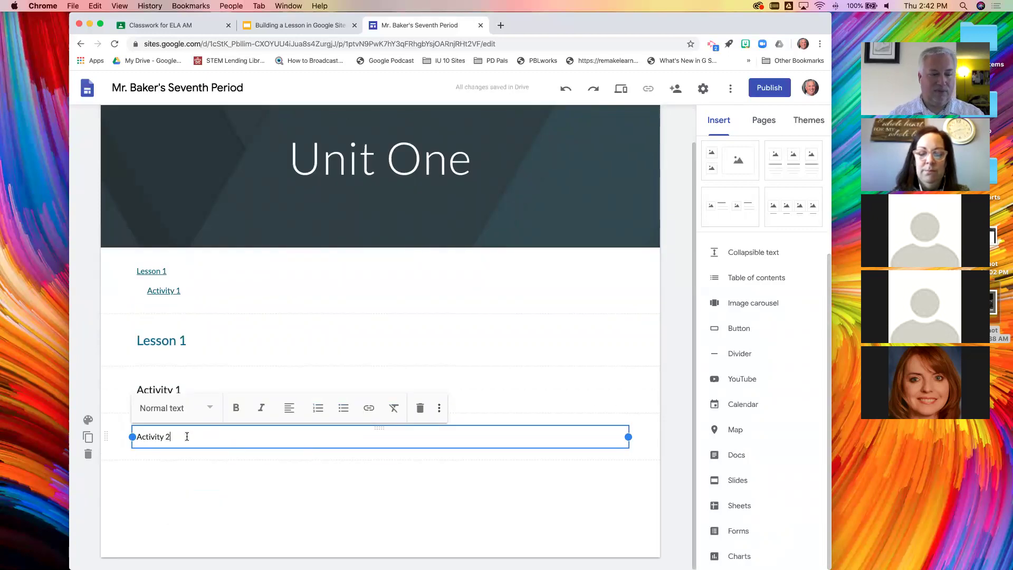
click(191, 411)
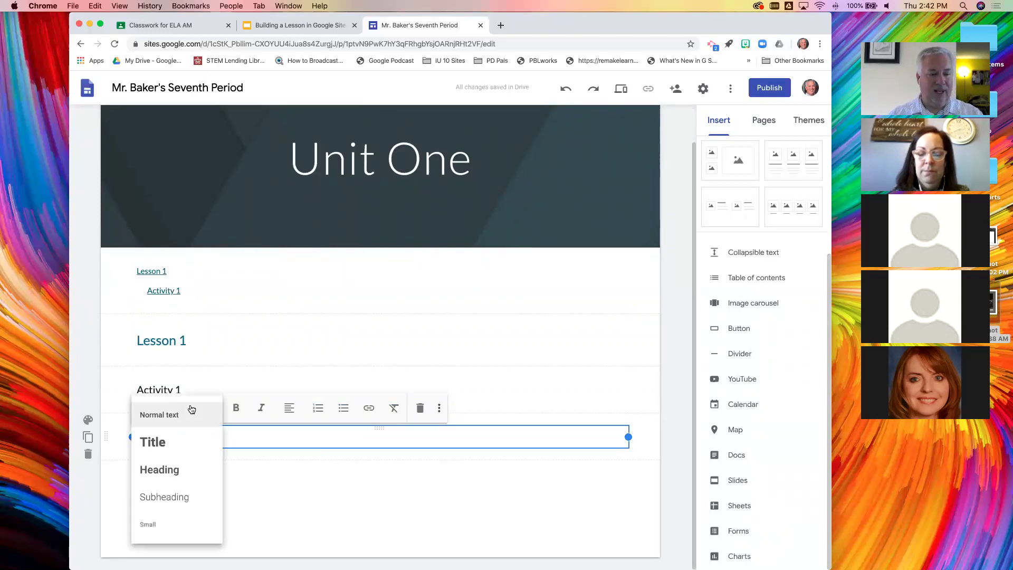
click(172, 497)
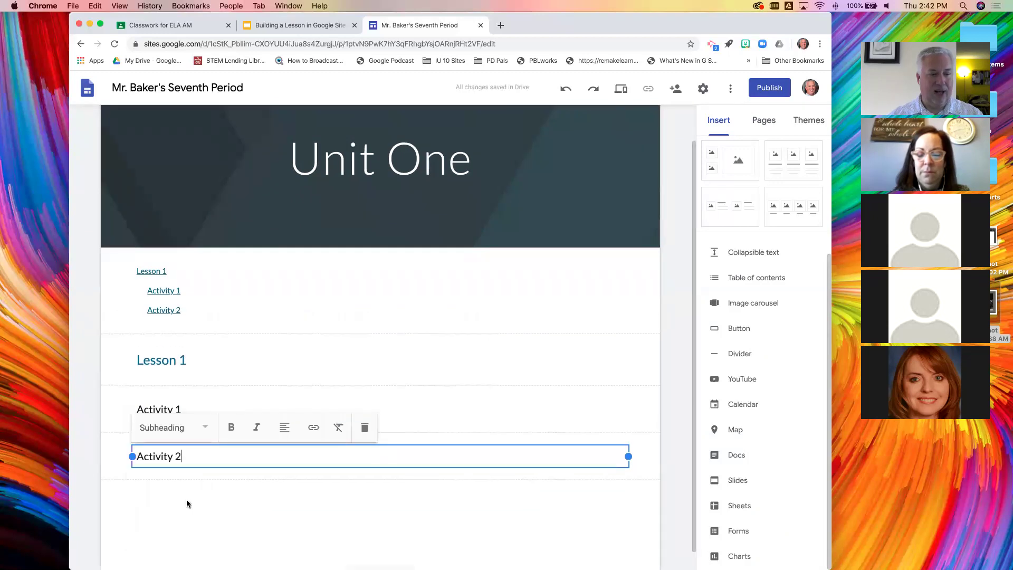
click(188, 504)
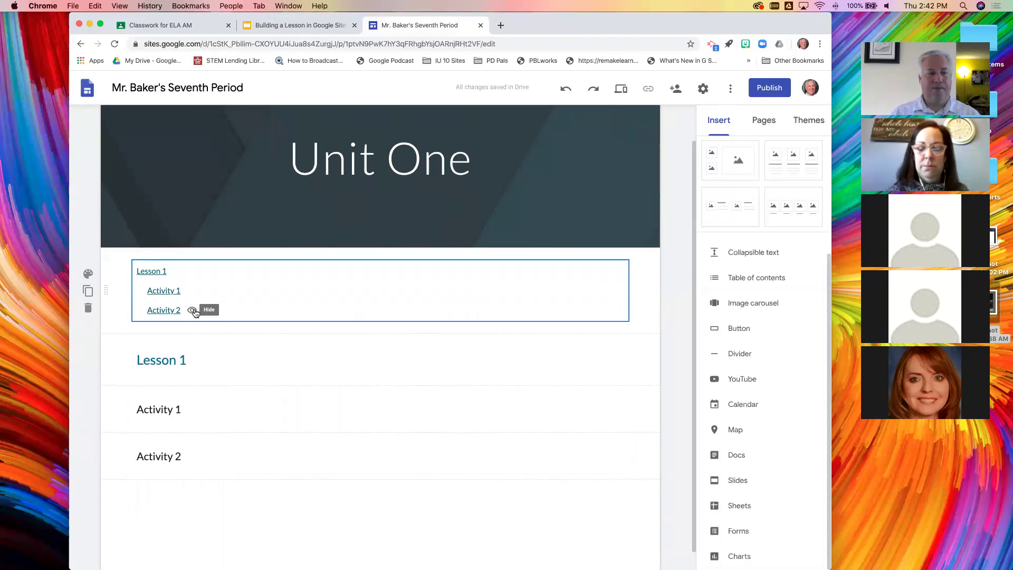
Add the text 'This is the body of lesson one.' and drag it up beneath the Lesson 1 heading
double_click(167, 514)
click(165, 528)
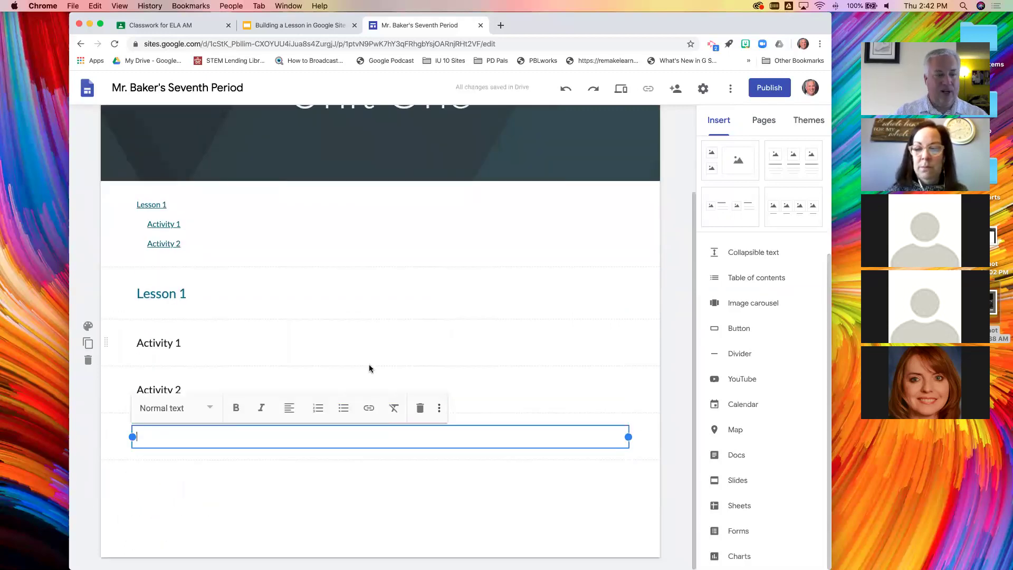
text(This is the bo)
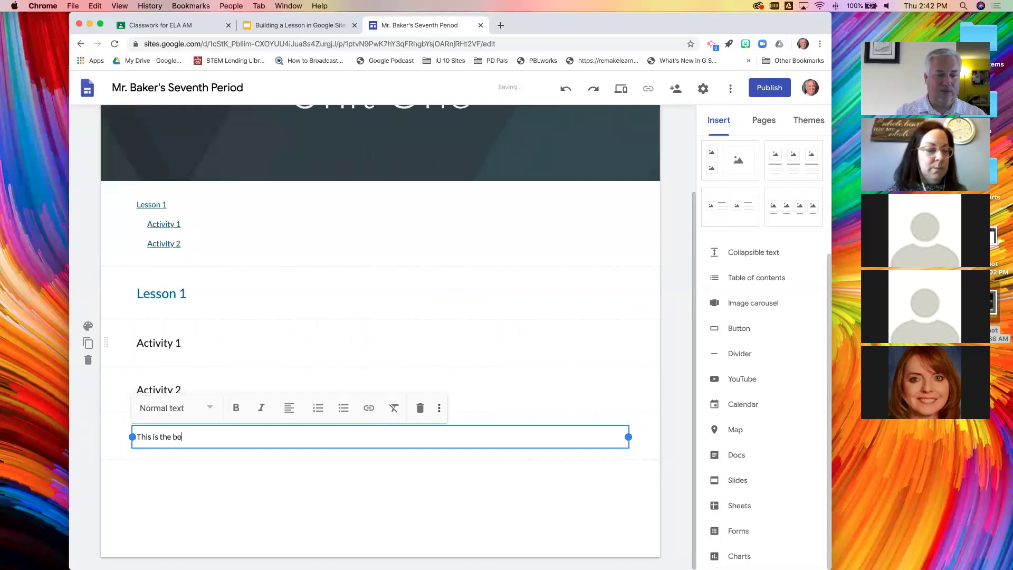
text(dy of lesson o)
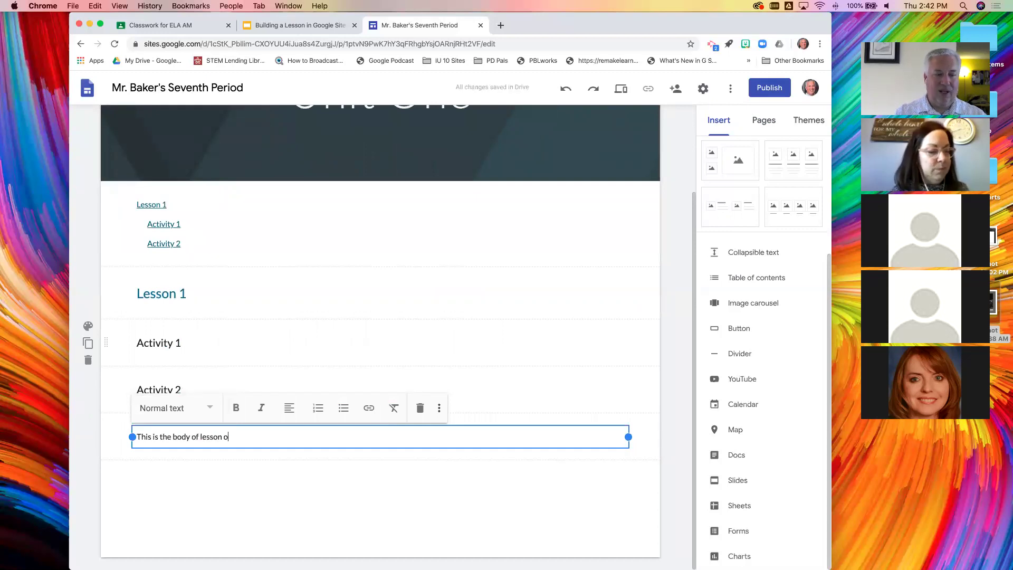
text(ne.)
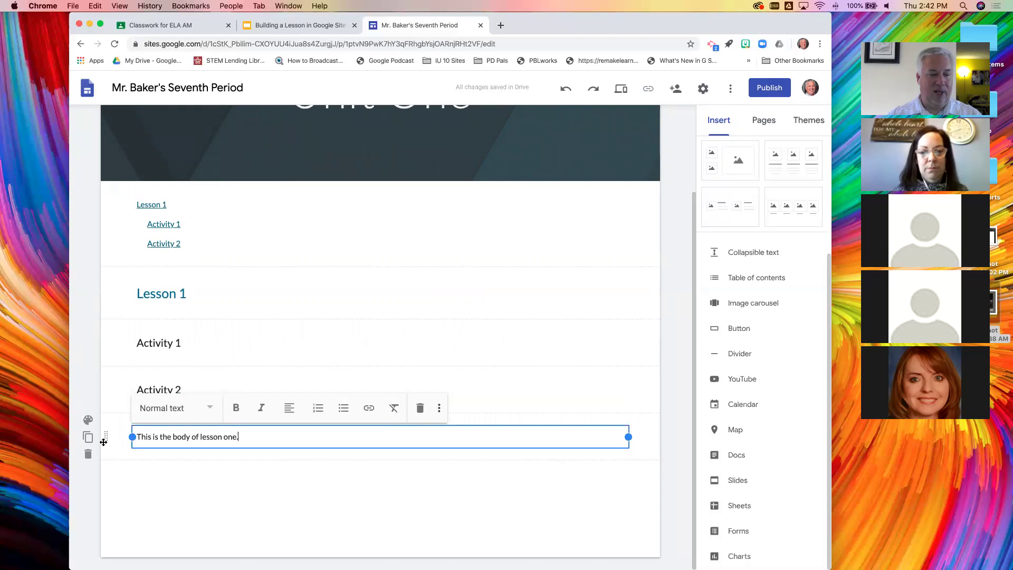
drag(103, 438, 126, 332)
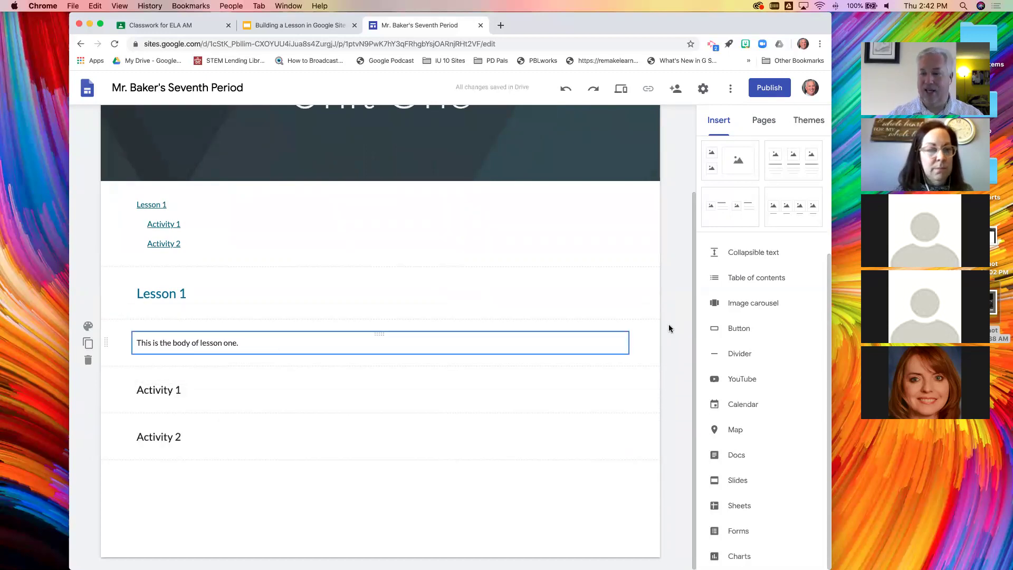
Close a stray YouTube picker, then select the table of contents and the Lesson 1 and Activity 1 headings
click(745, 379)
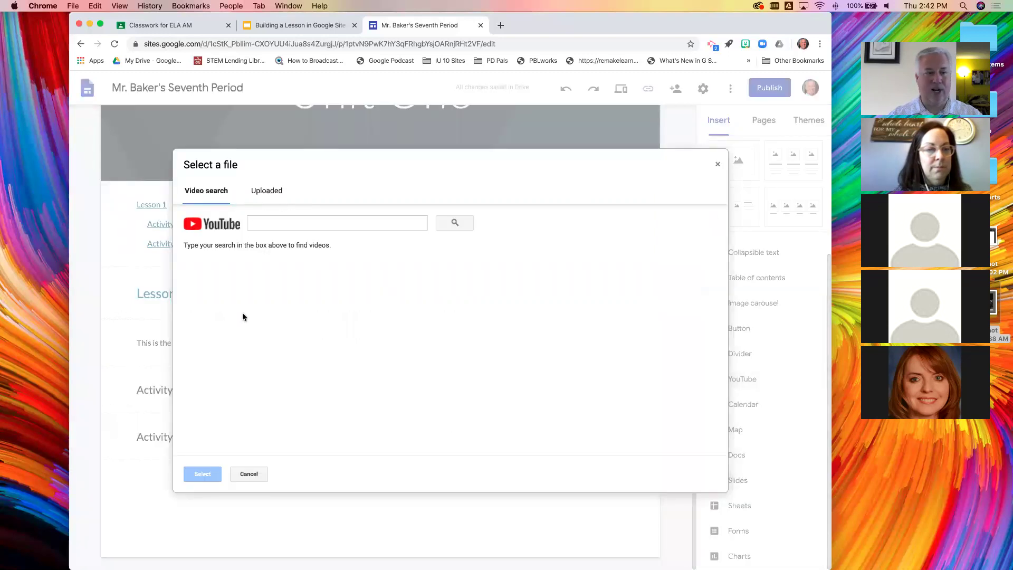
click(718, 165)
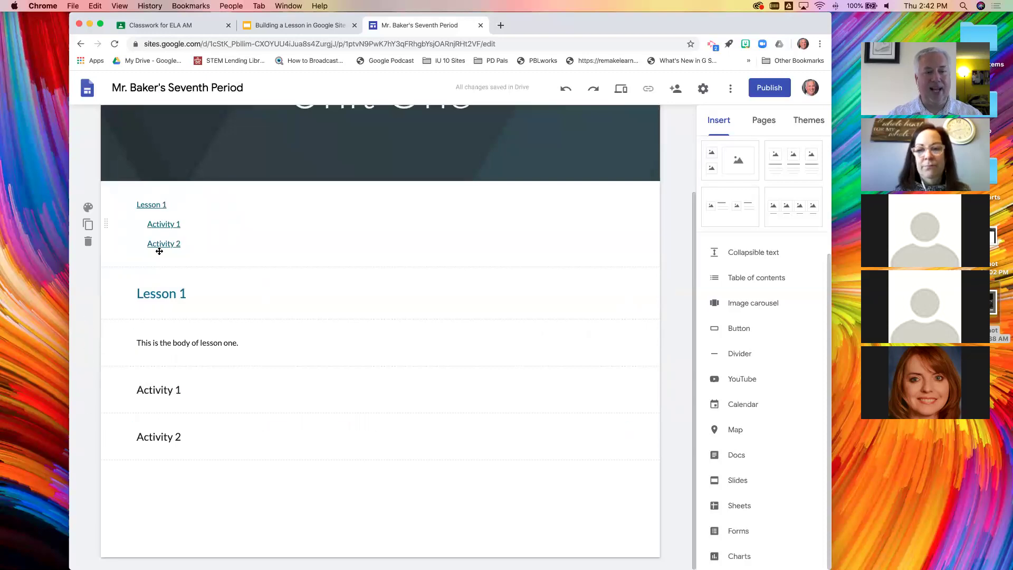
click(162, 207)
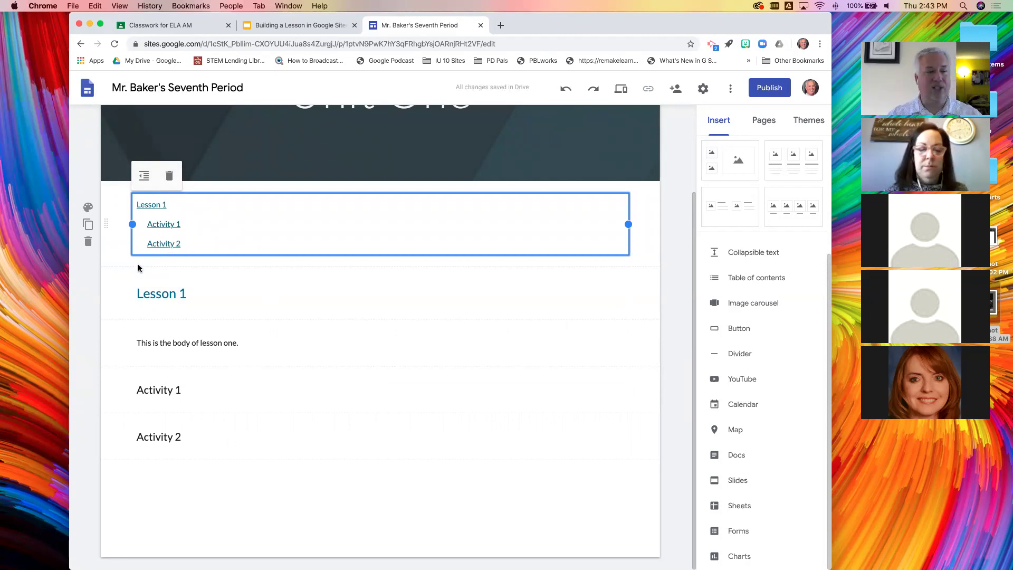
scroll(172, 488, up, 3)
scroll(172, 490, down, 3)
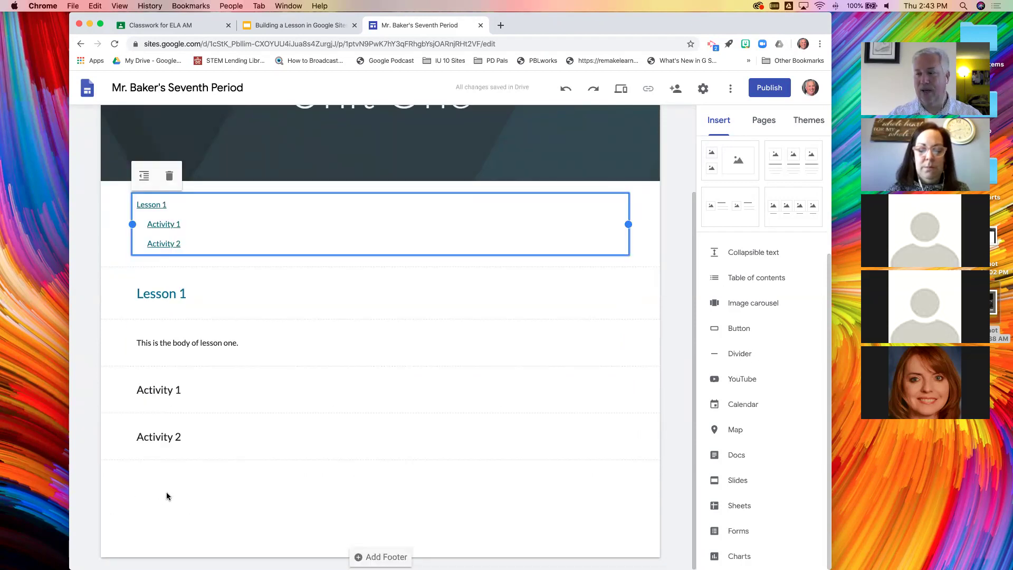
click(122, 196)
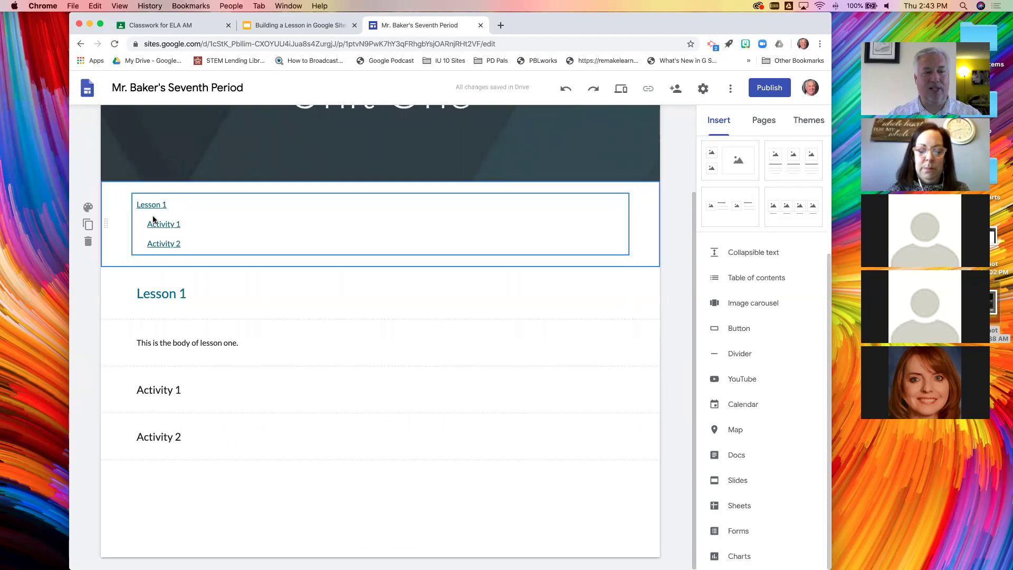
click(161, 293)
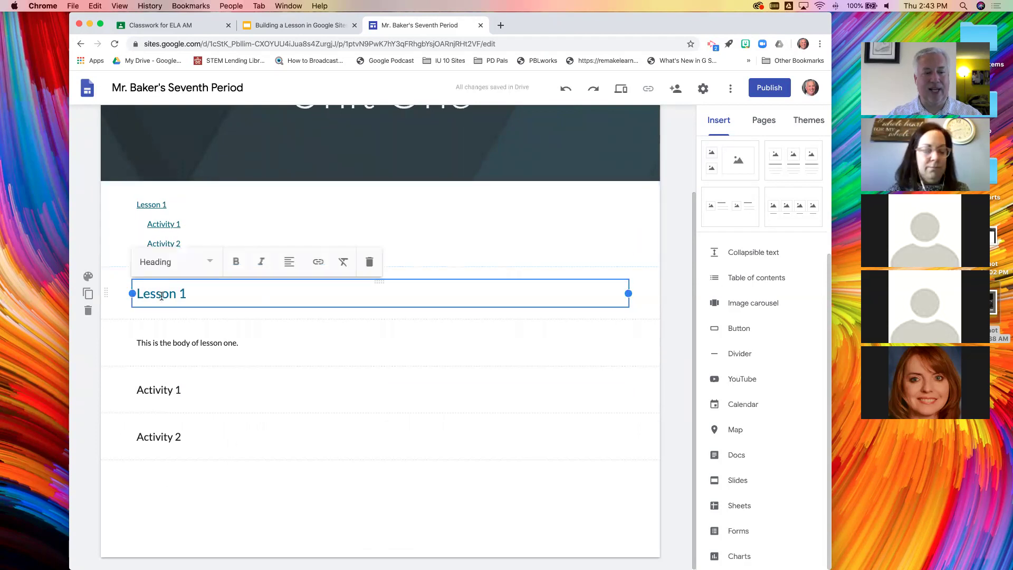
click(166, 396)
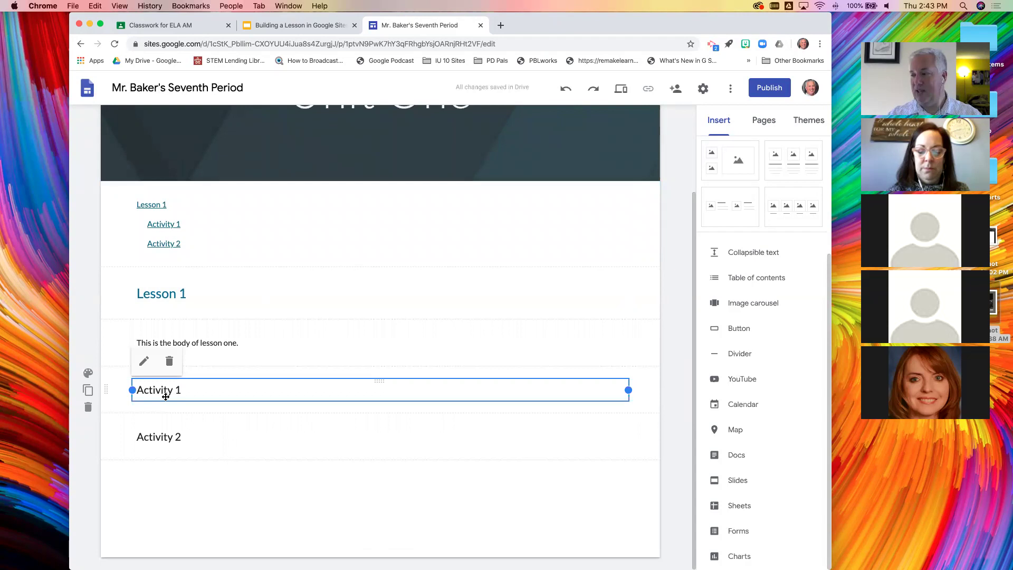
click(164, 480)
double_click(164, 482)
click(163, 465)
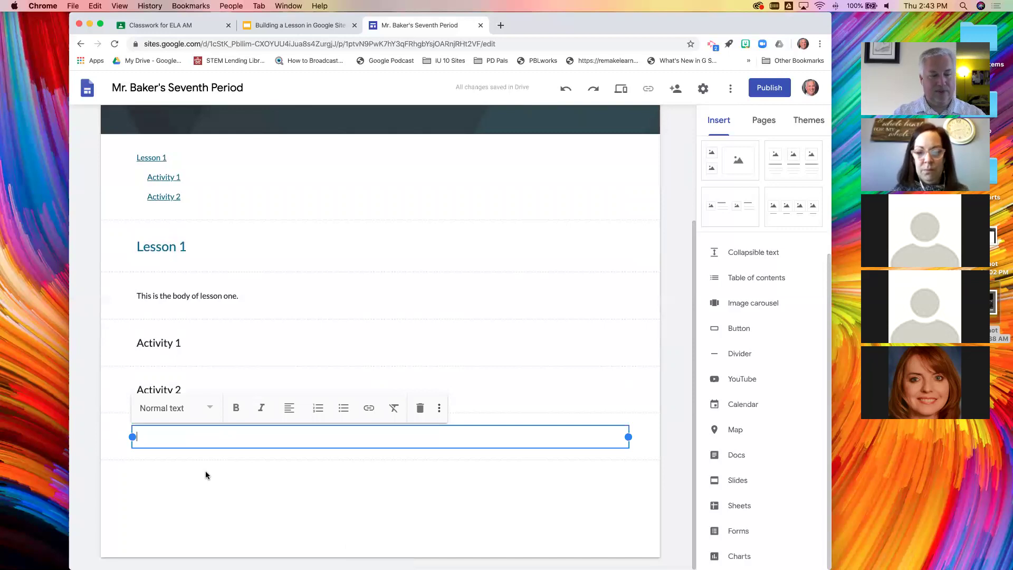
text(Minile)
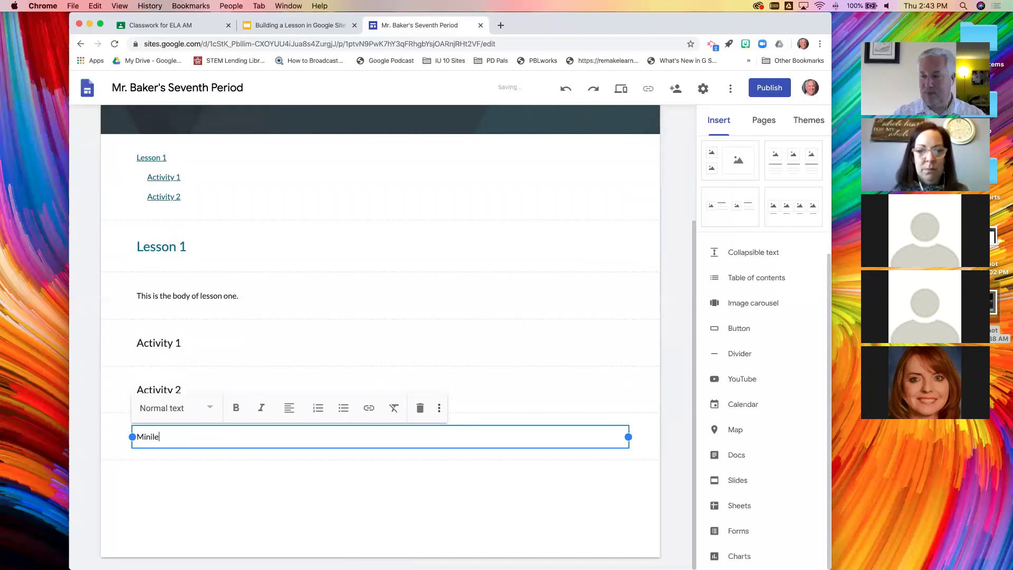
text(sson)
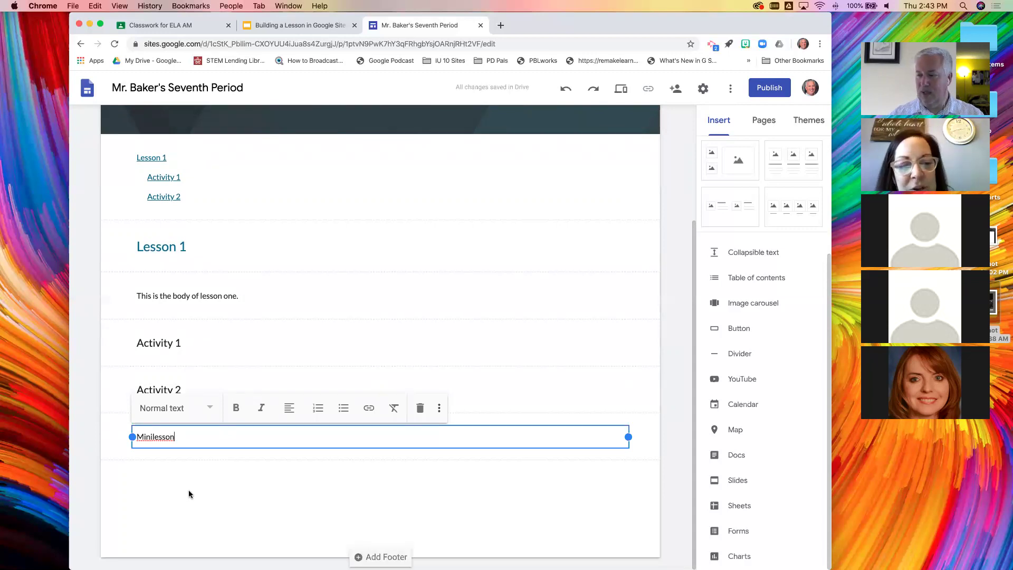
key(Return)
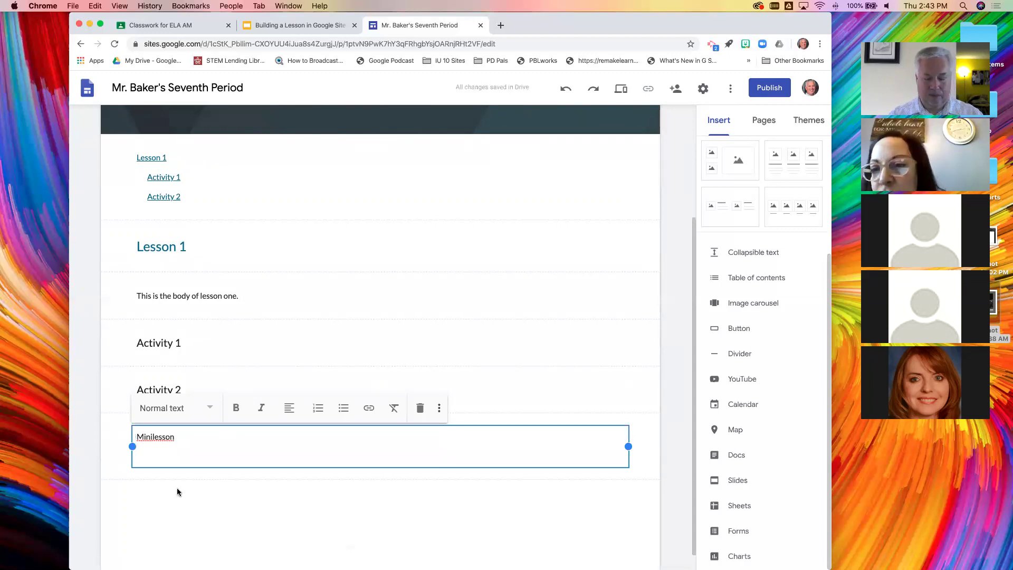
key(BackSpace)
click(146, 484)
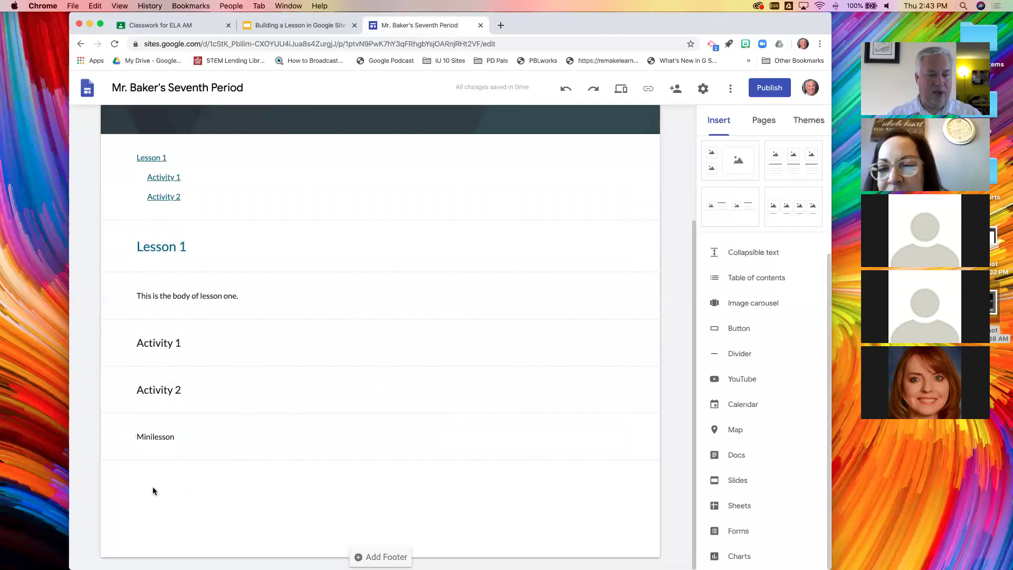
double_click(147, 434)
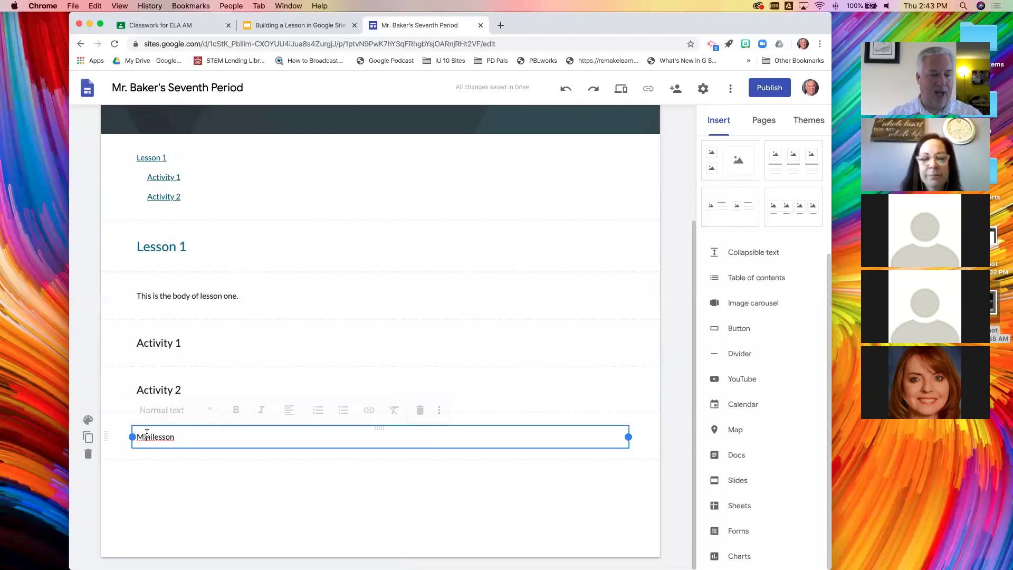
click(170, 414)
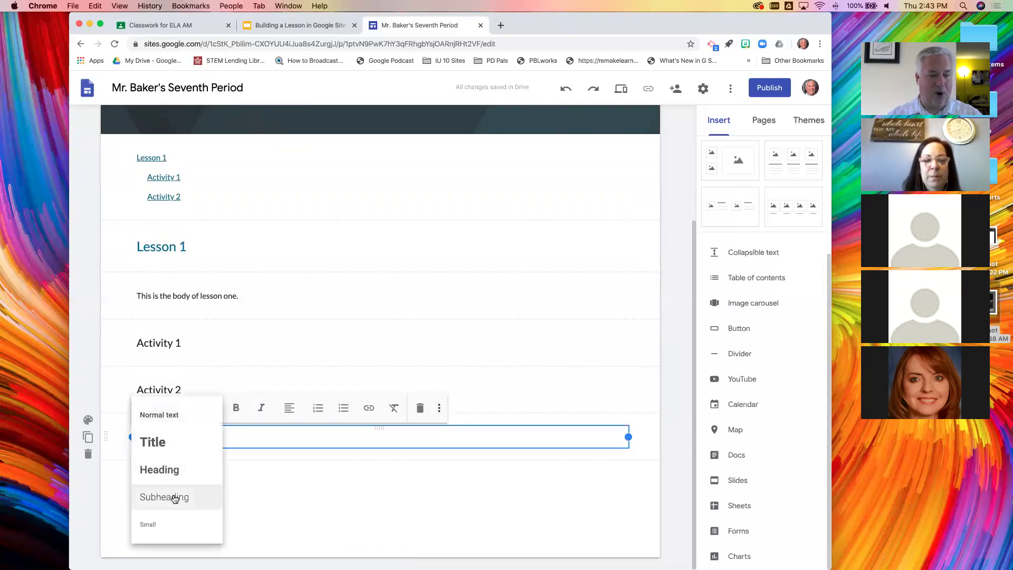
click(155, 524)
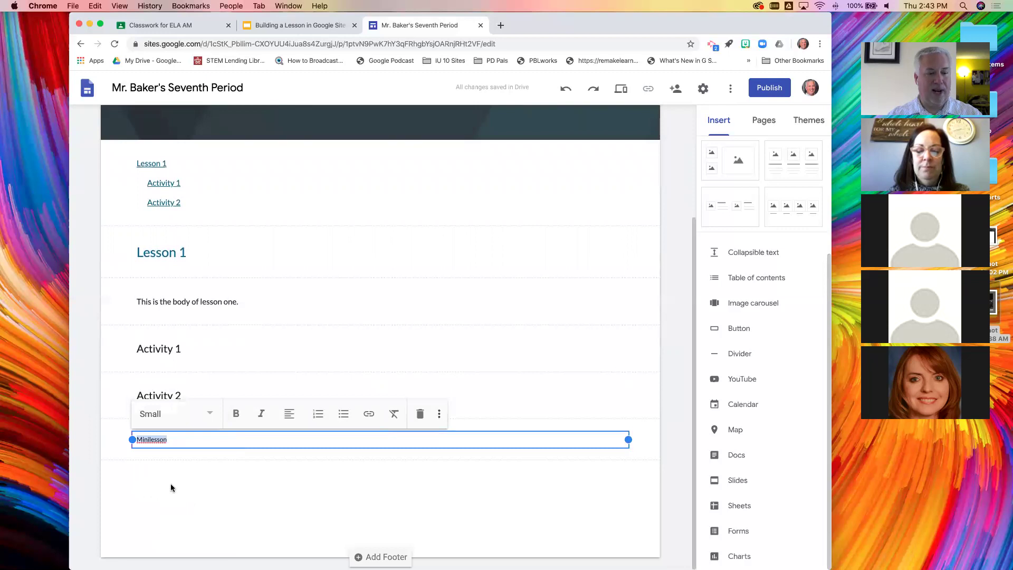
click(170, 484)
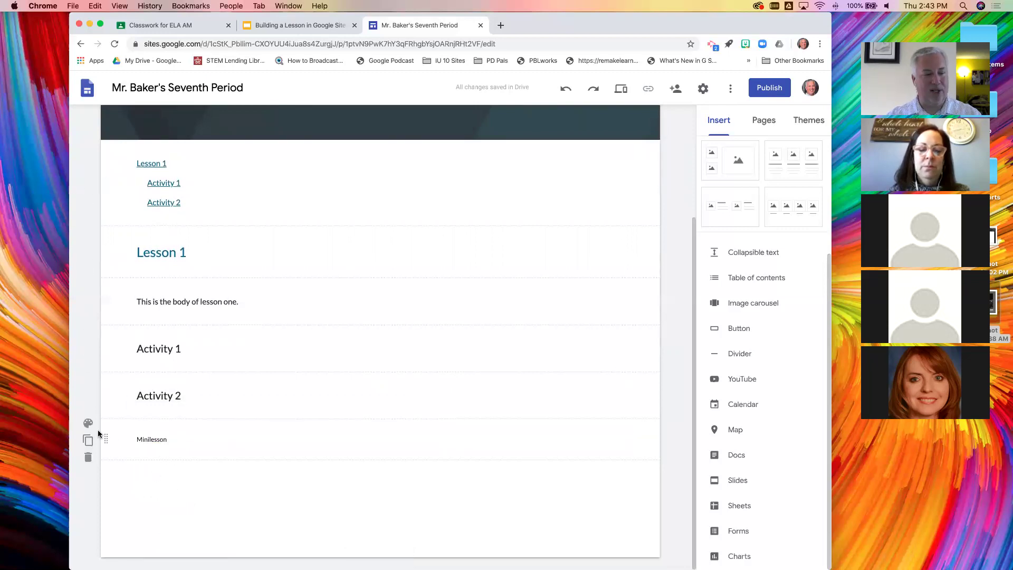
Delete the Minilesson section and hide Activity 2 in the table of contents
click(87, 459)
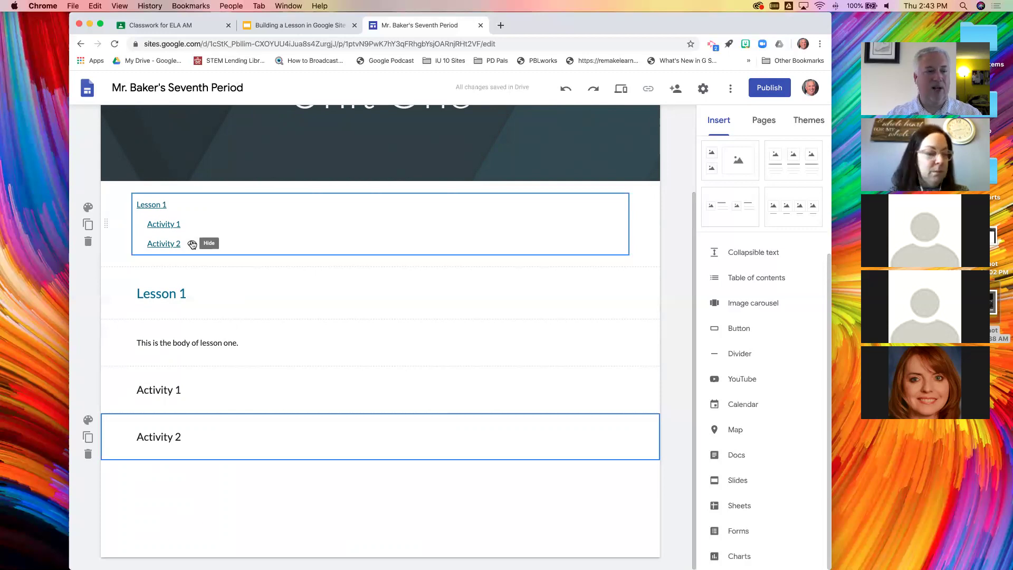
click(192, 244)
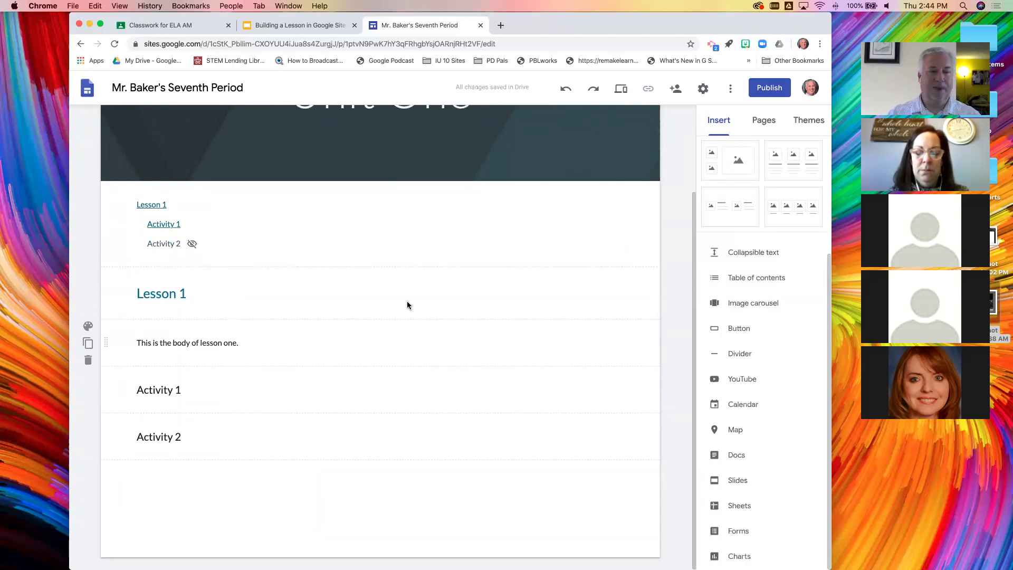
scroll(286, 248, up, 3)
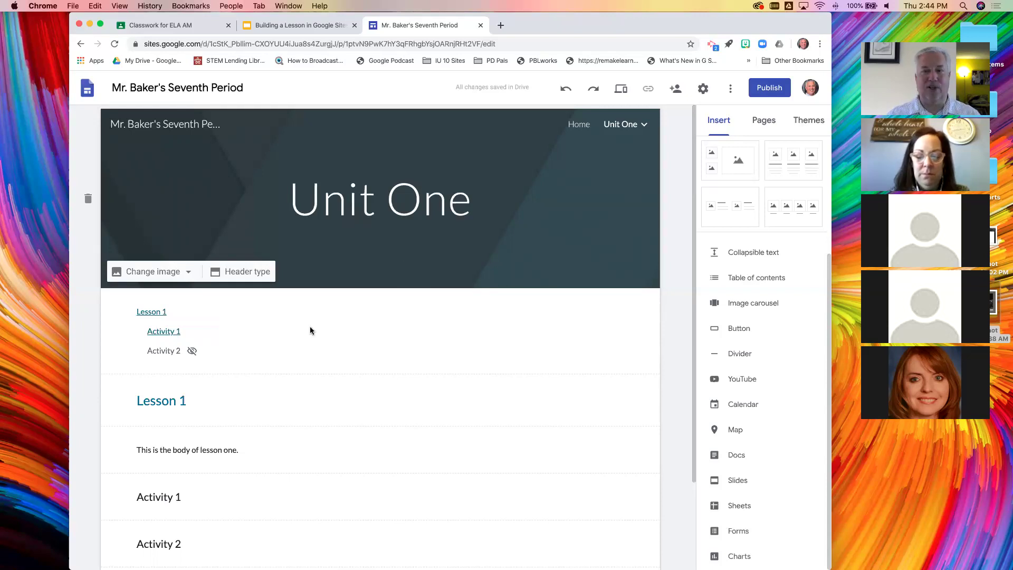
Select the table of contents block and the Activity 1 heading to review the result
click(330, 339)
scroll(331, 339, down, 2)
click(245, 388)
scroll(244, 388, up, 2)
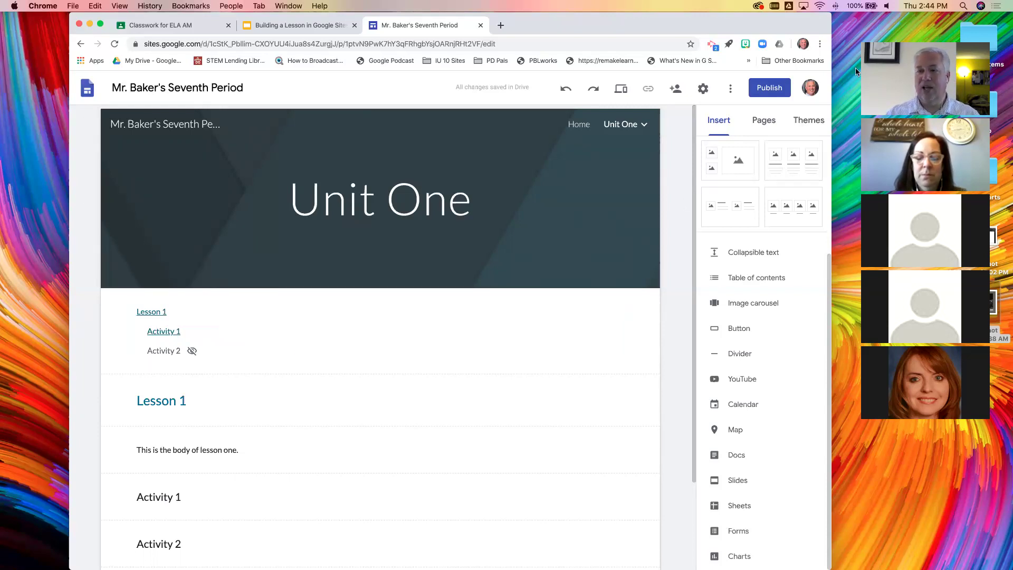
Preview the Simple theme in purple and then teal on the Seventh Period home page
click(809, 125)
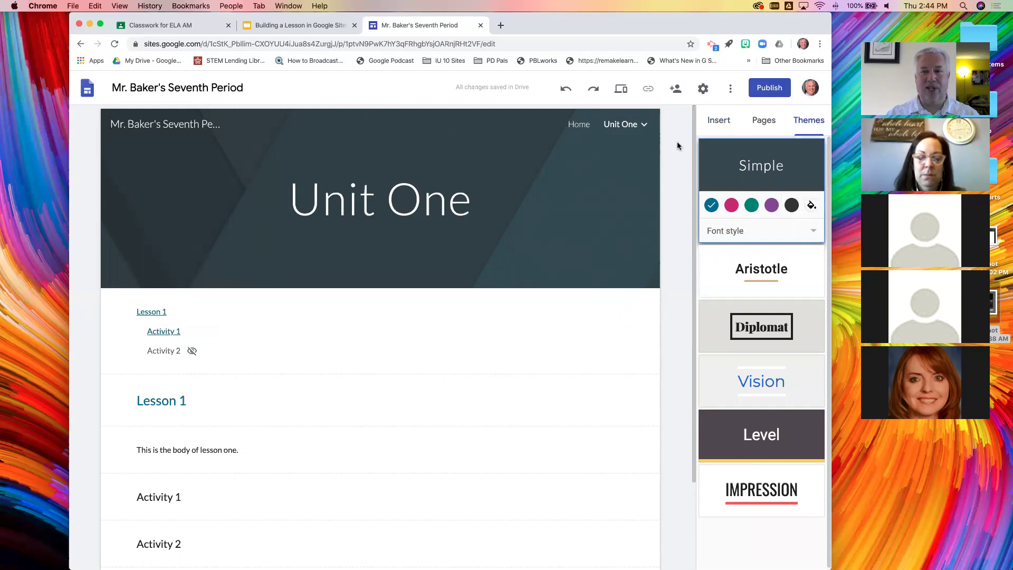
mouse_move(610, 131)
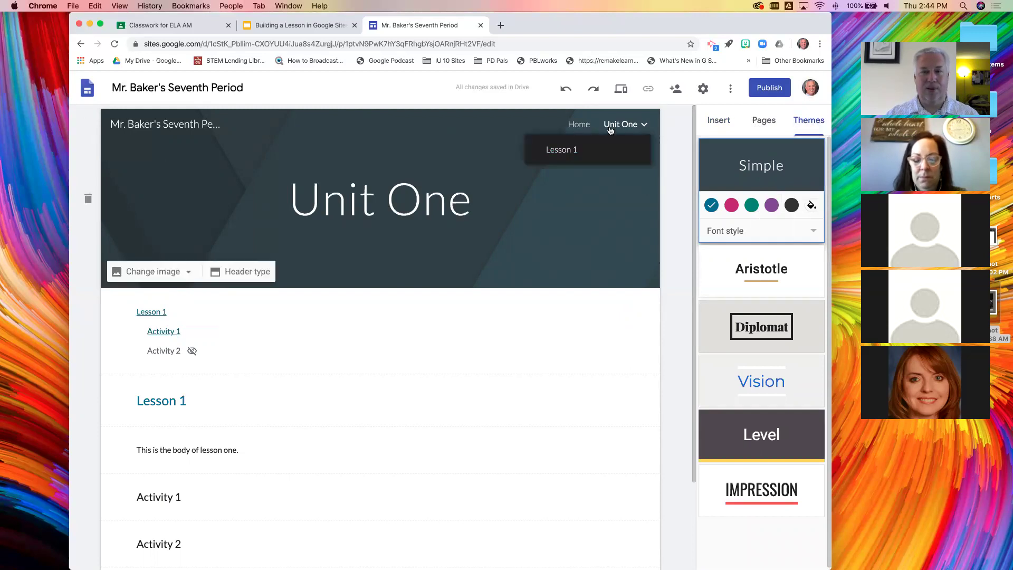
click(579, 124)
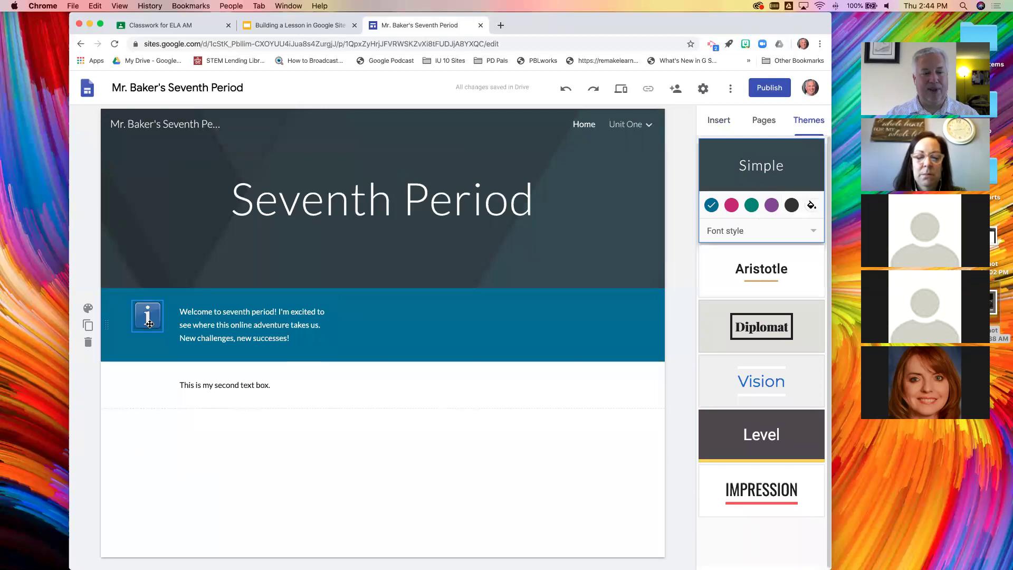
click(771, 206)
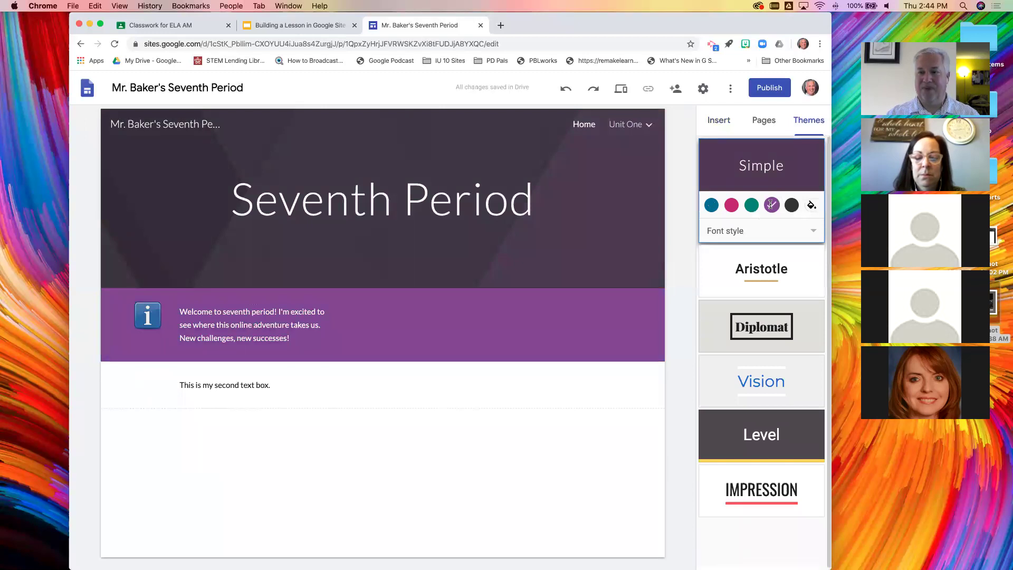
click(752, 205)
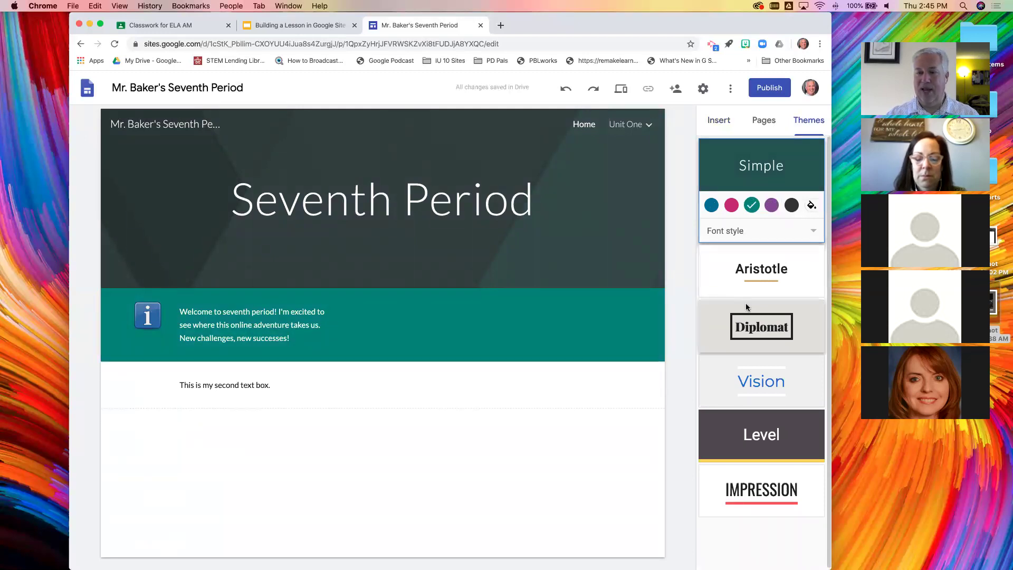
Try Diplomat in teal, then apply the Impression theme in yellow, leaving the header image unchanged
click(753, 328)
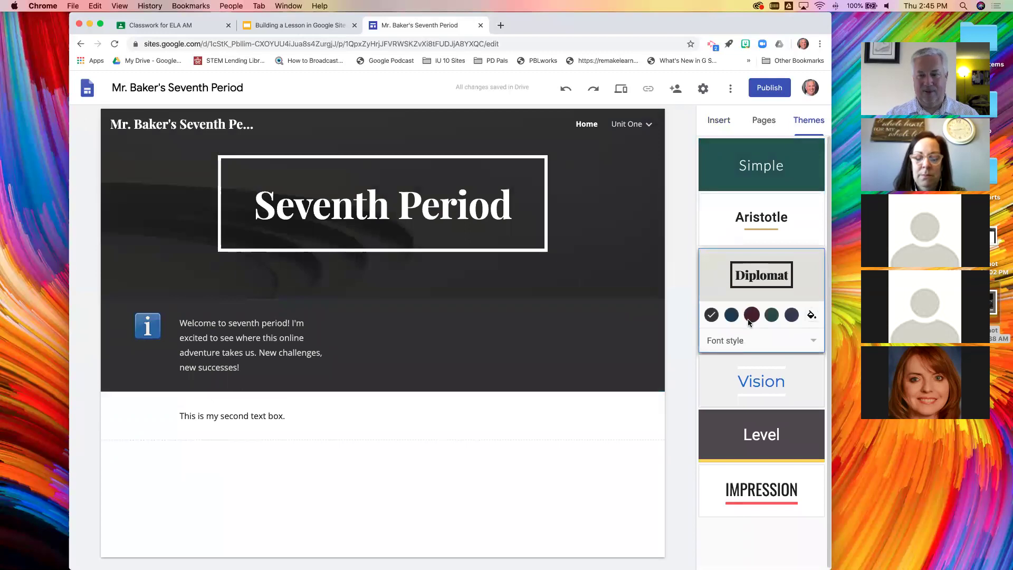
click(774, 315)
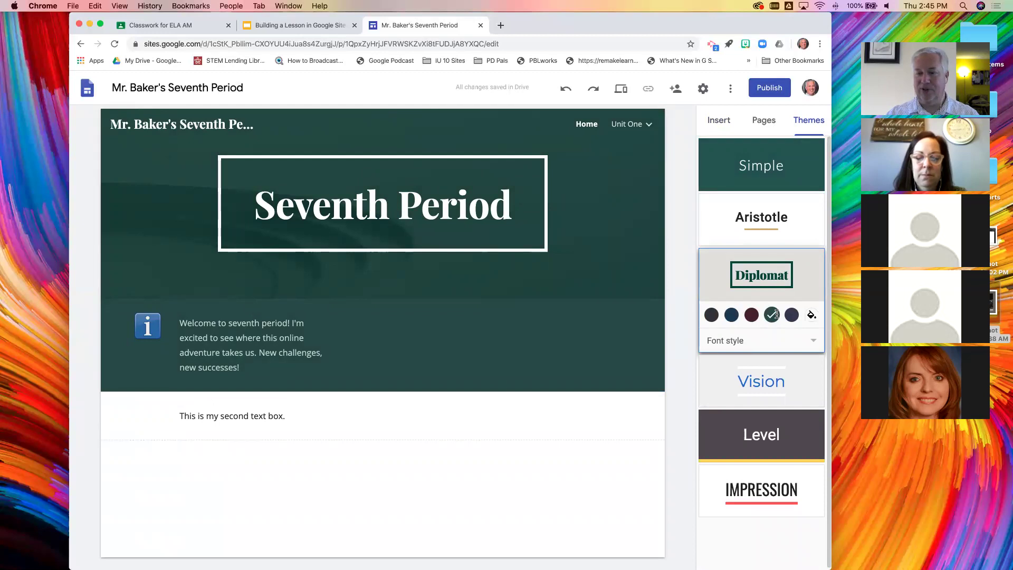
click(754, 469)
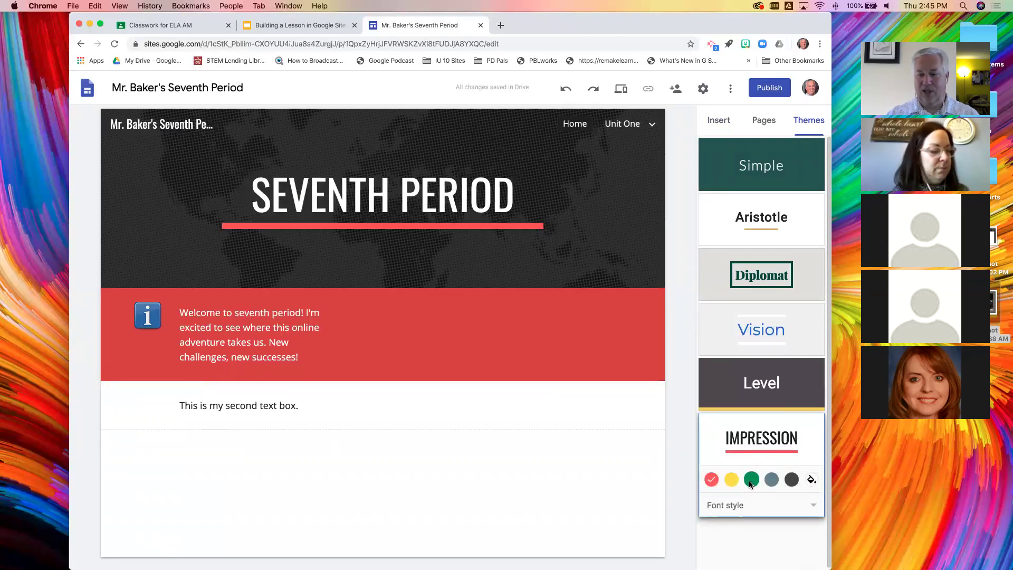
click(751, 483)
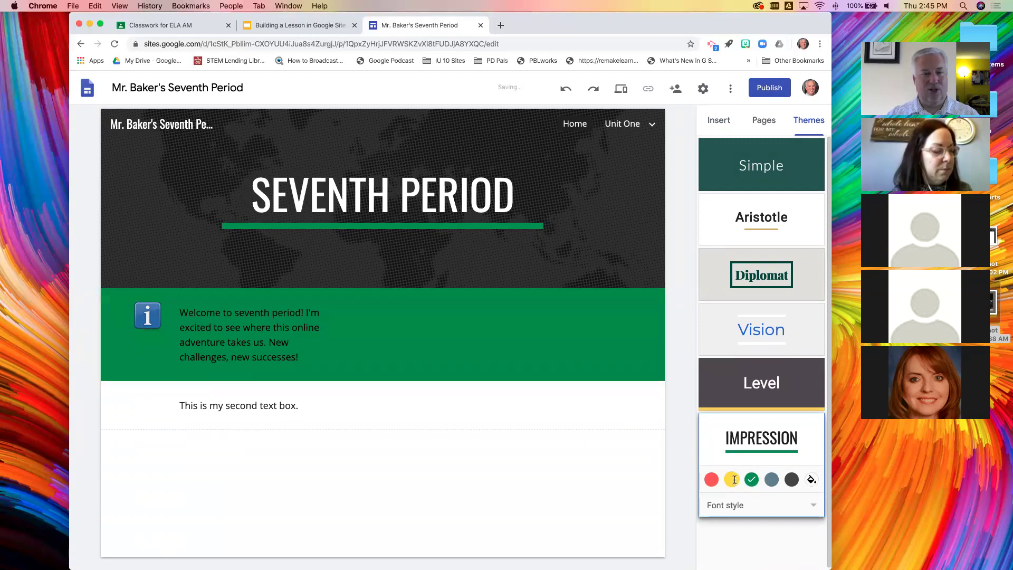
click(734, 480)
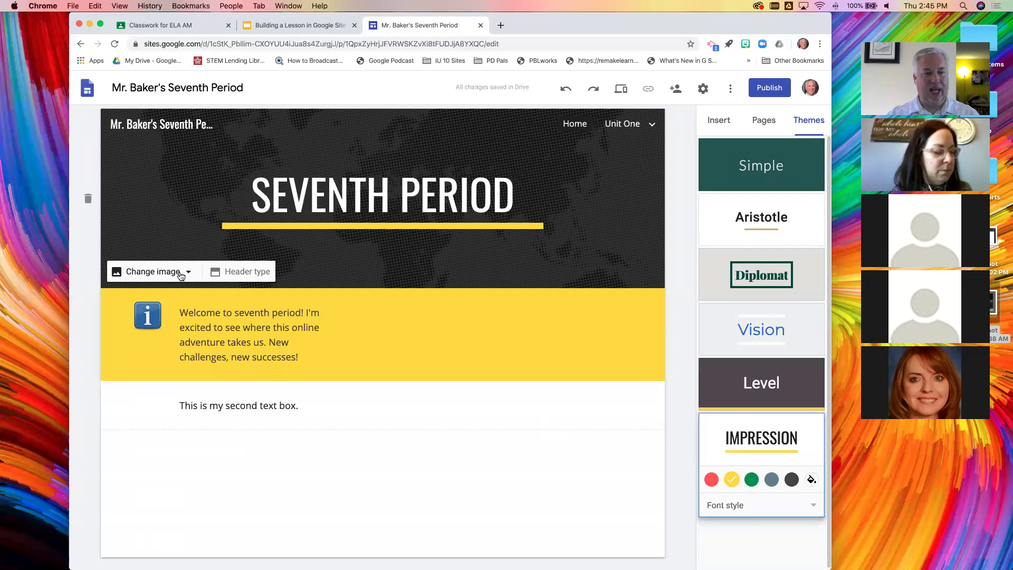
click(181, 274)
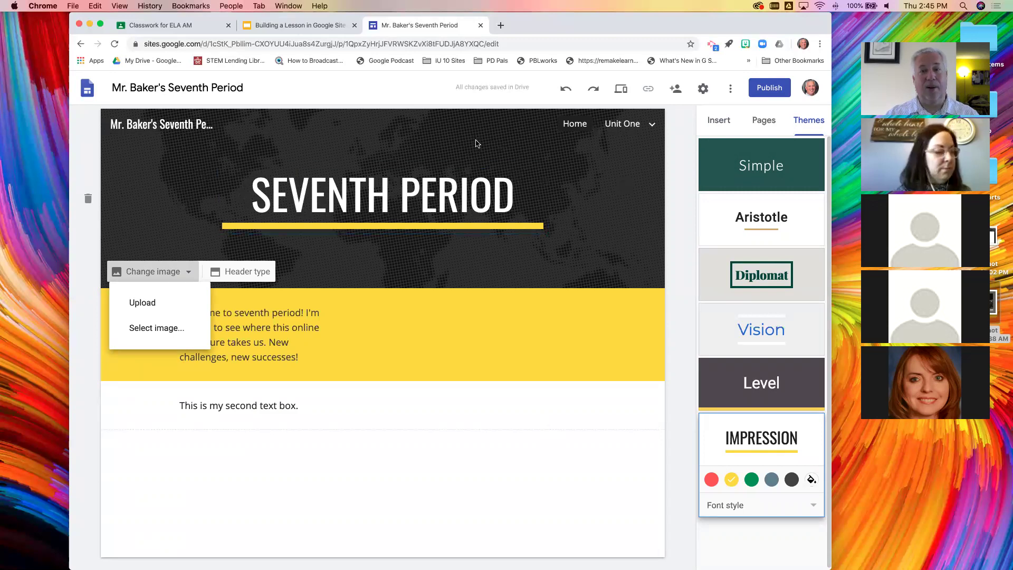
click(671, 191)
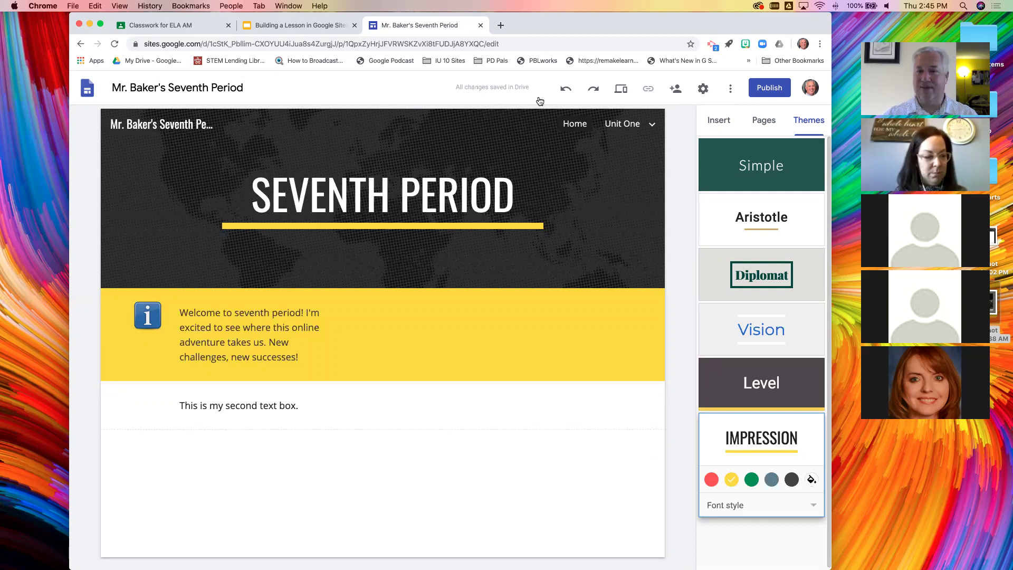
click(769, 89)
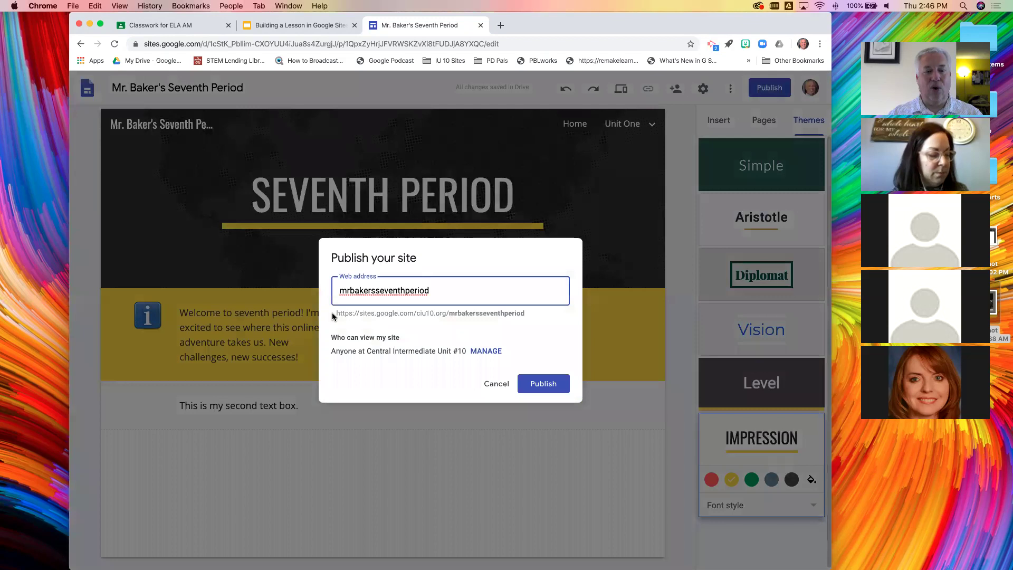
drag(335, 313, 413, 313)
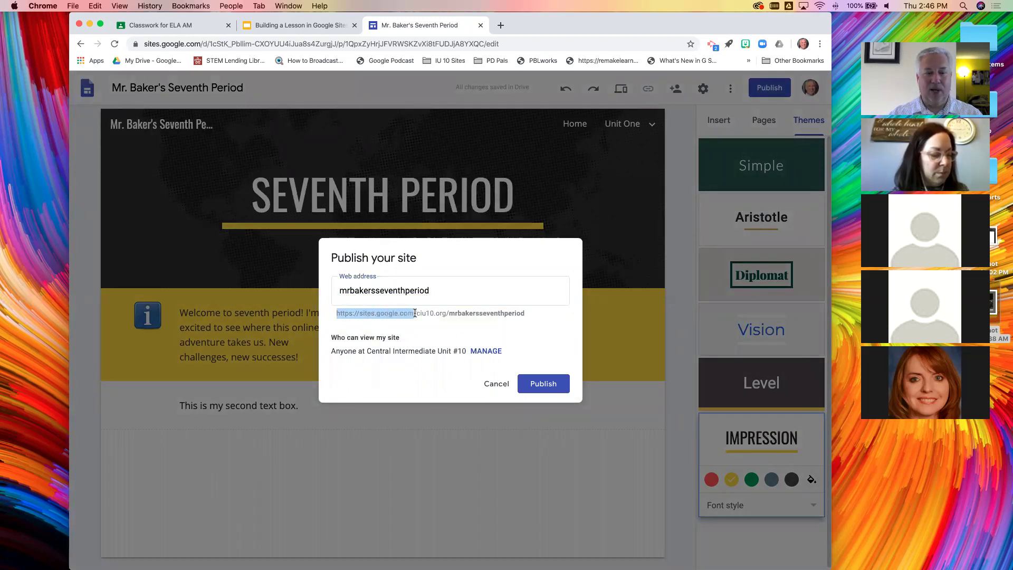
click(417, 315)
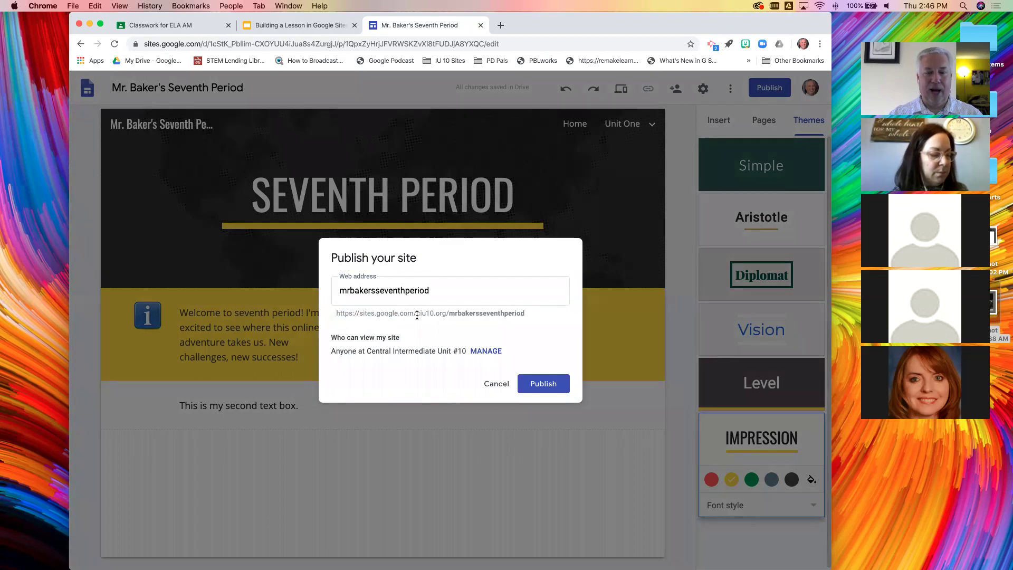
drag(416, 315, 446, 315)
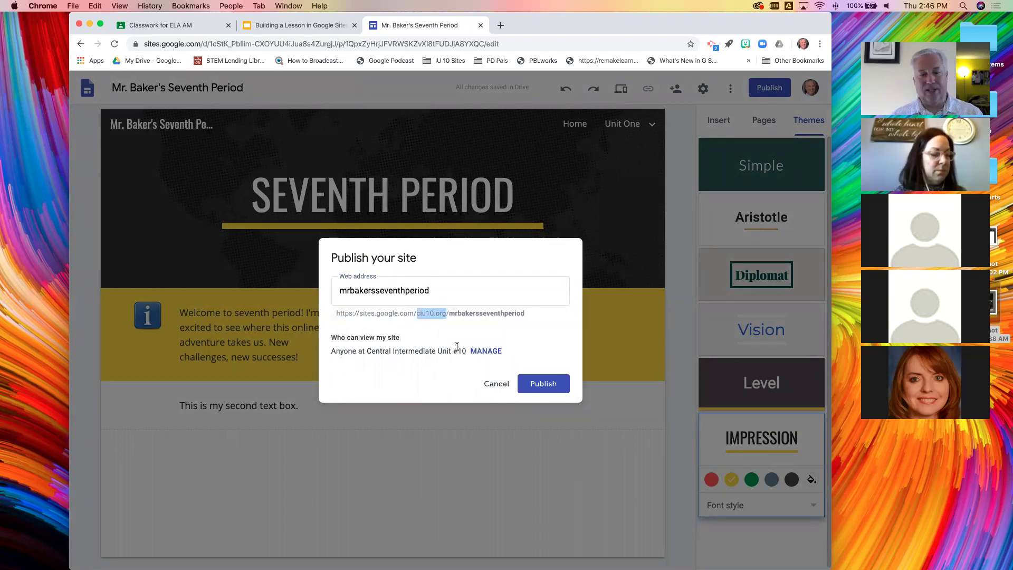
double_click(472, 315)
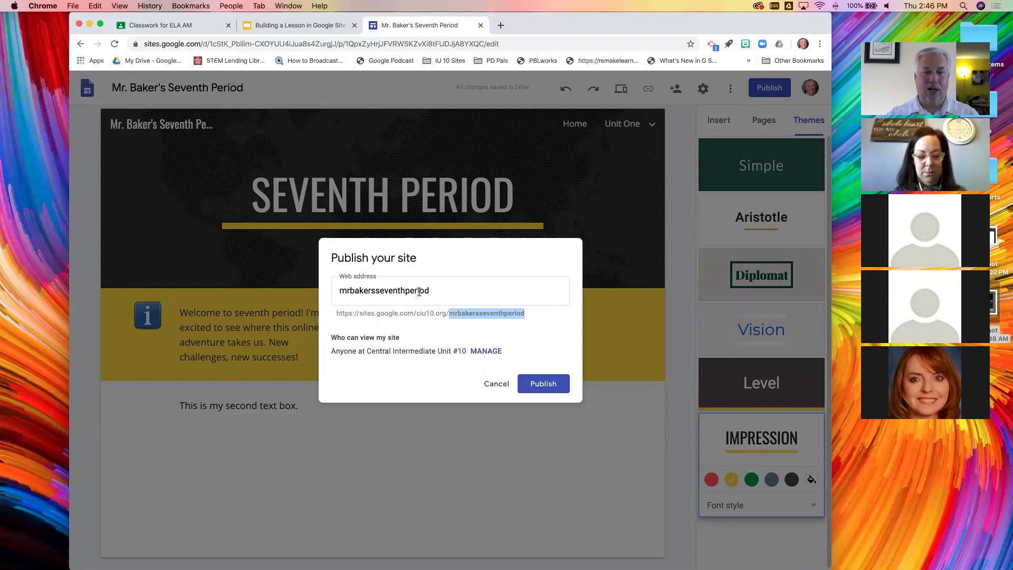
drag(433, 290, 338, 290)
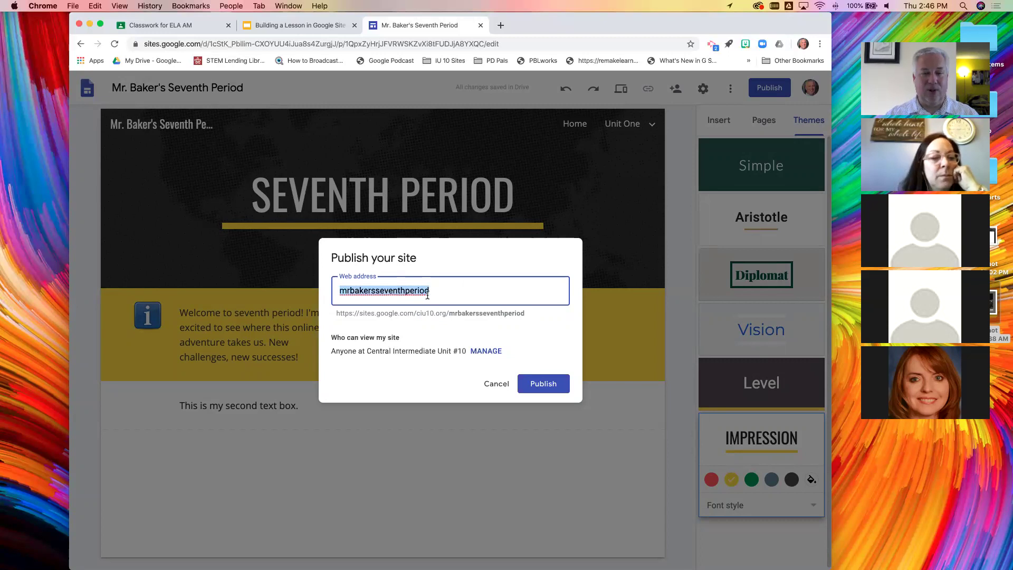
click(415, 355)
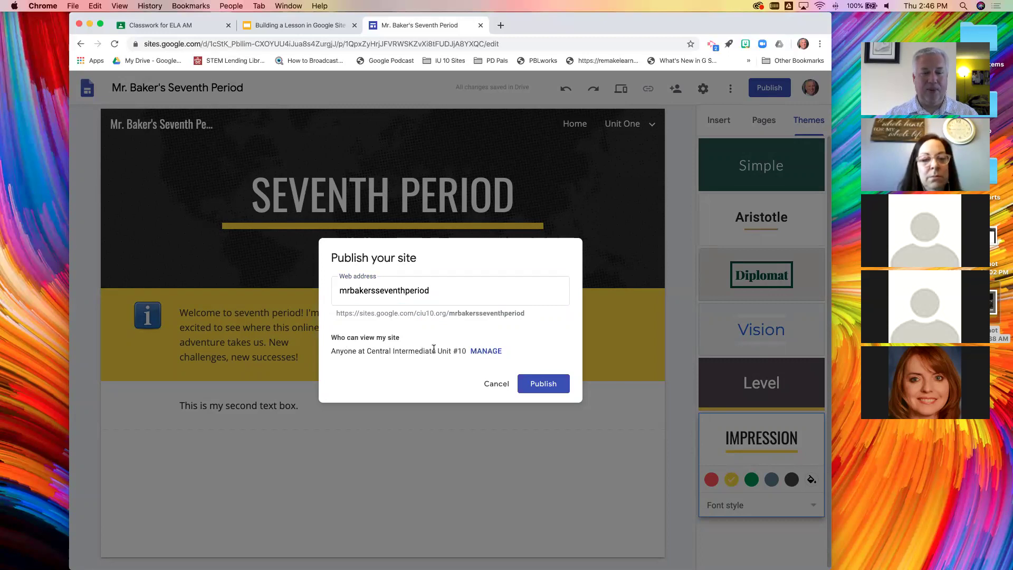
Set the published site's visibility to 'Anyone can find and view', then close without publishing
click(486, 351)
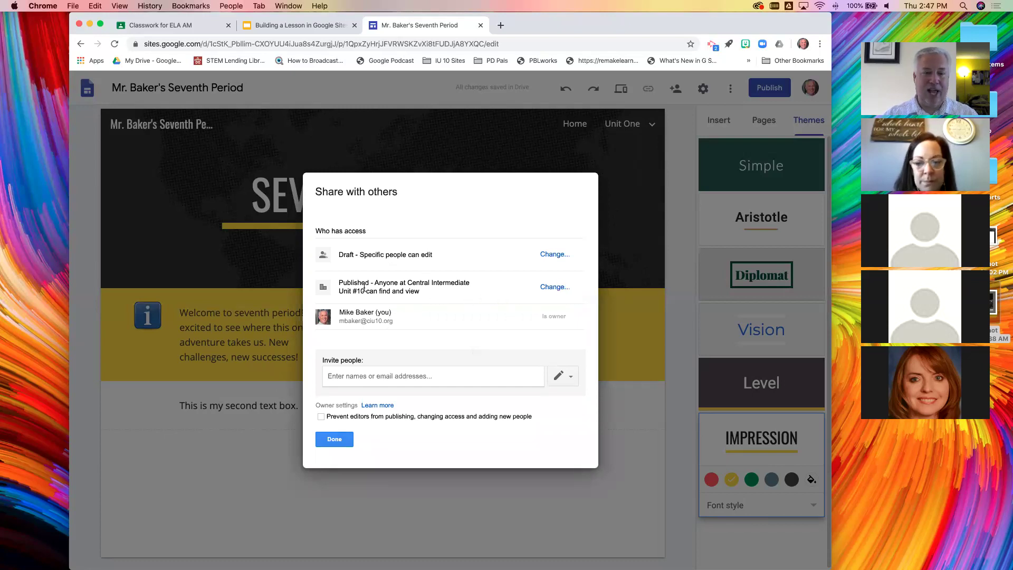
click(551, 287)
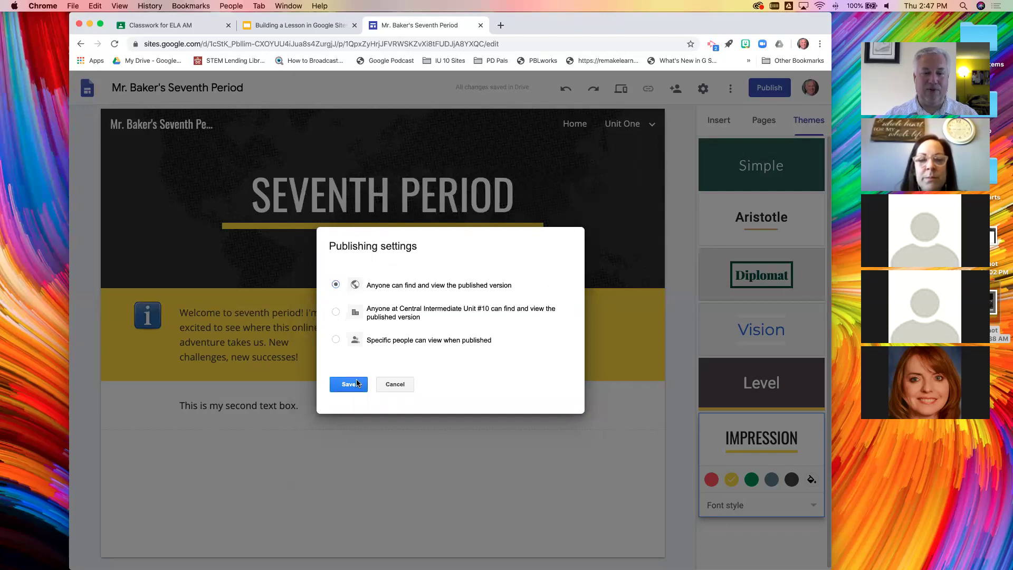
click(336, 340)
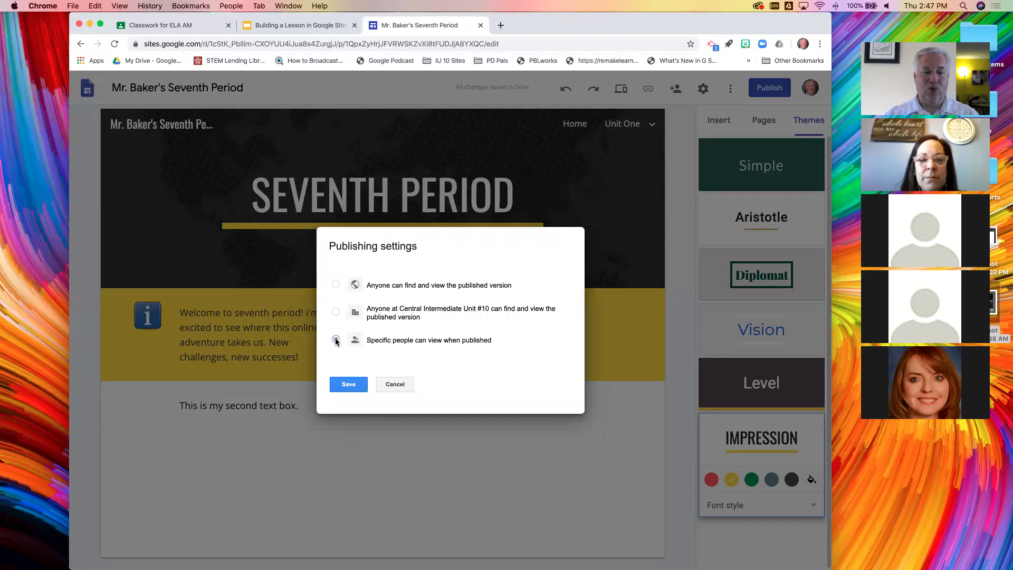
click(336, 285)
click(348, 386)
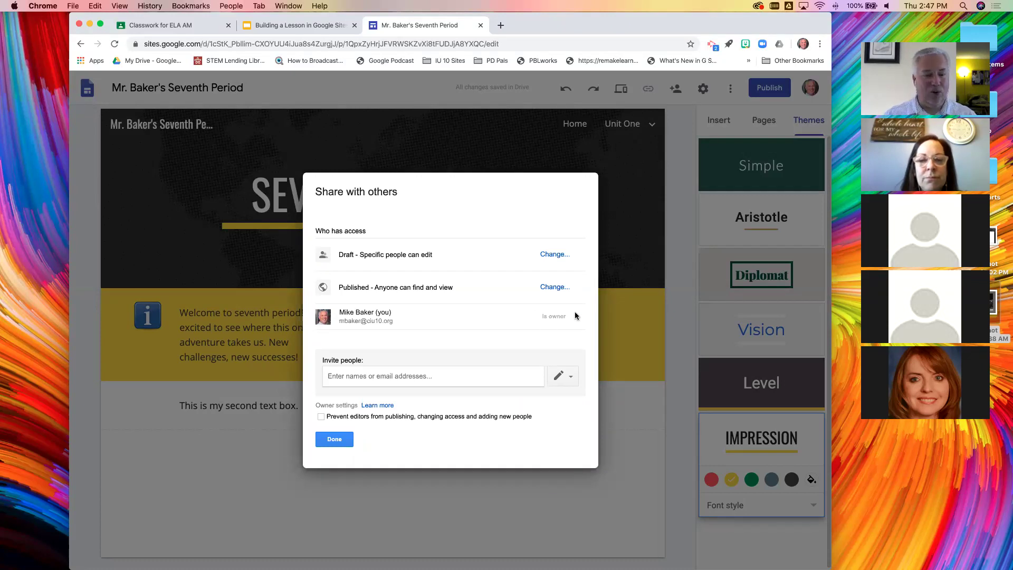
click(335, 439)
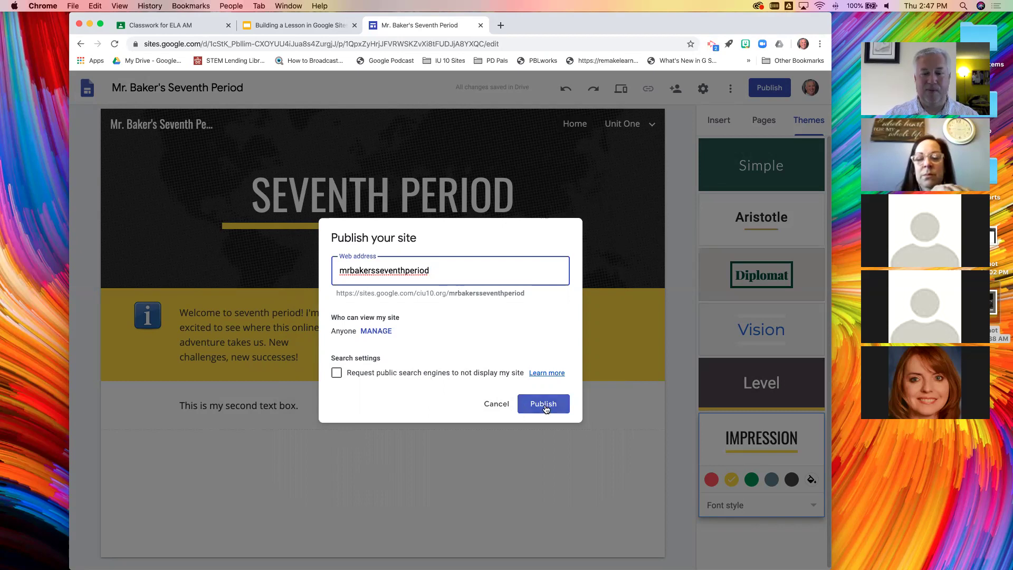
click(493, 404)
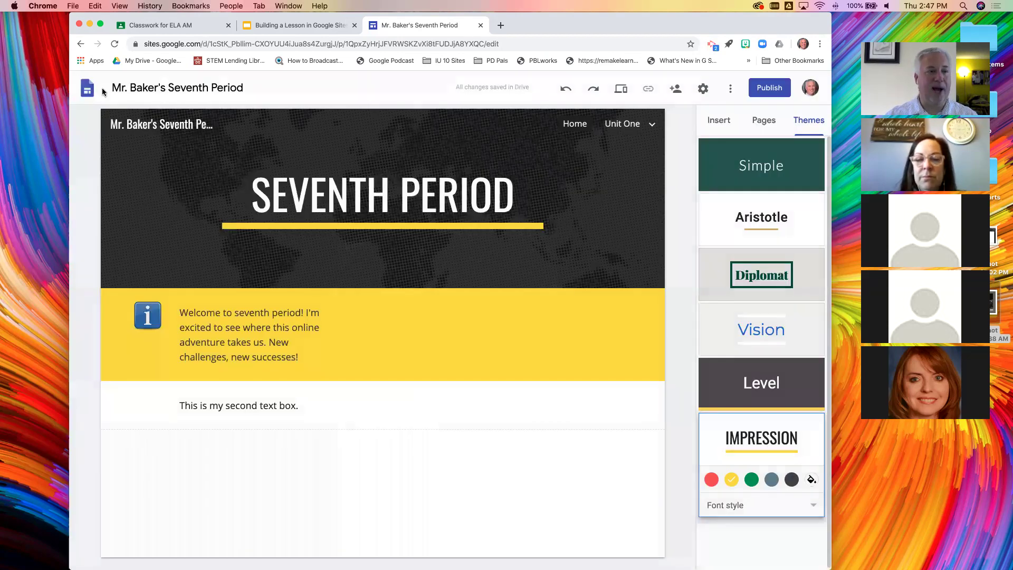
From the sites list, open the Online Instruction Toolkit site and check its Publish options
click(87, 89)
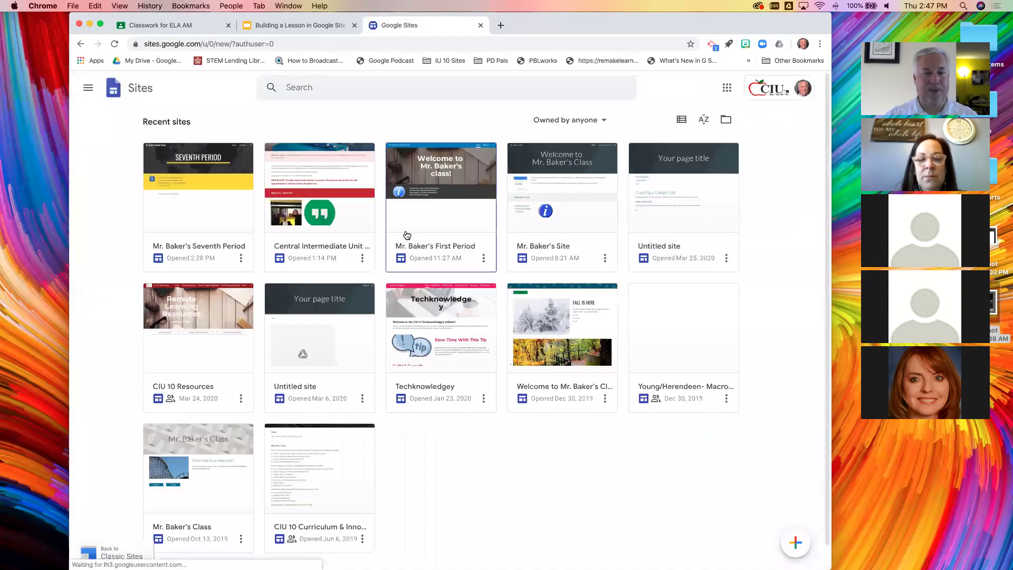
click(335, 198)
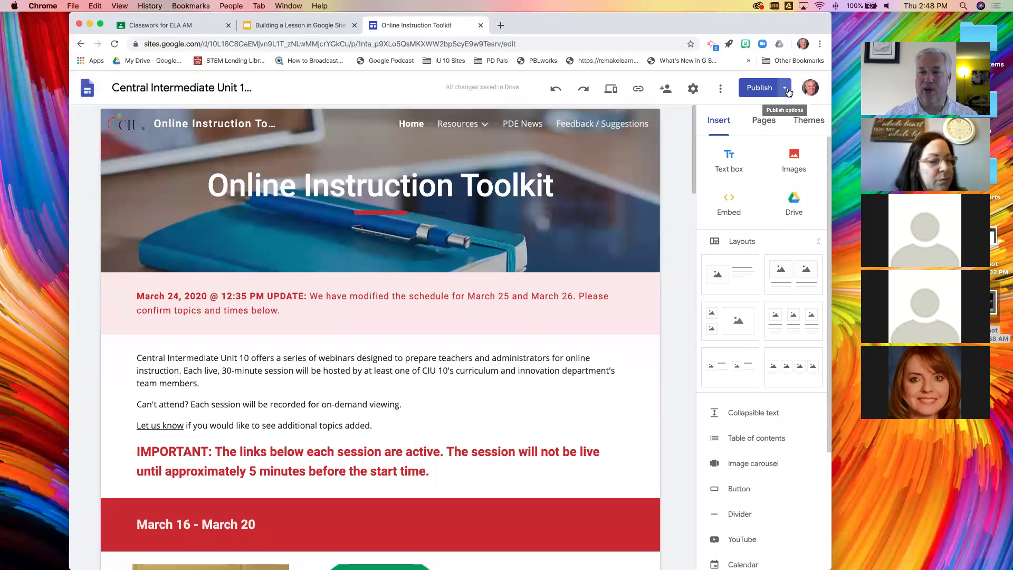
click(786, 88)
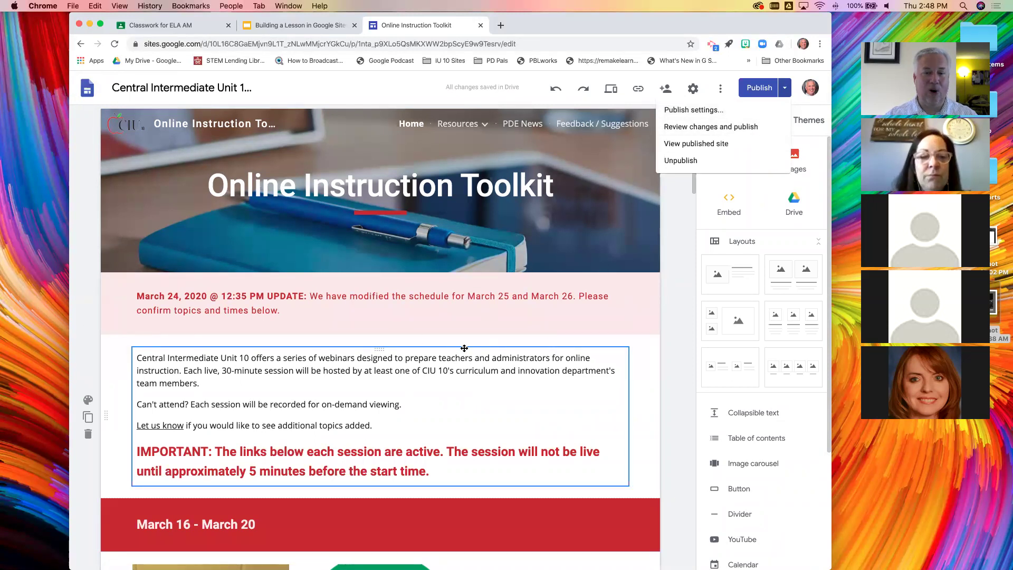
scroll(416, 388, down, 3)
scroll(415, 385, up, 3)
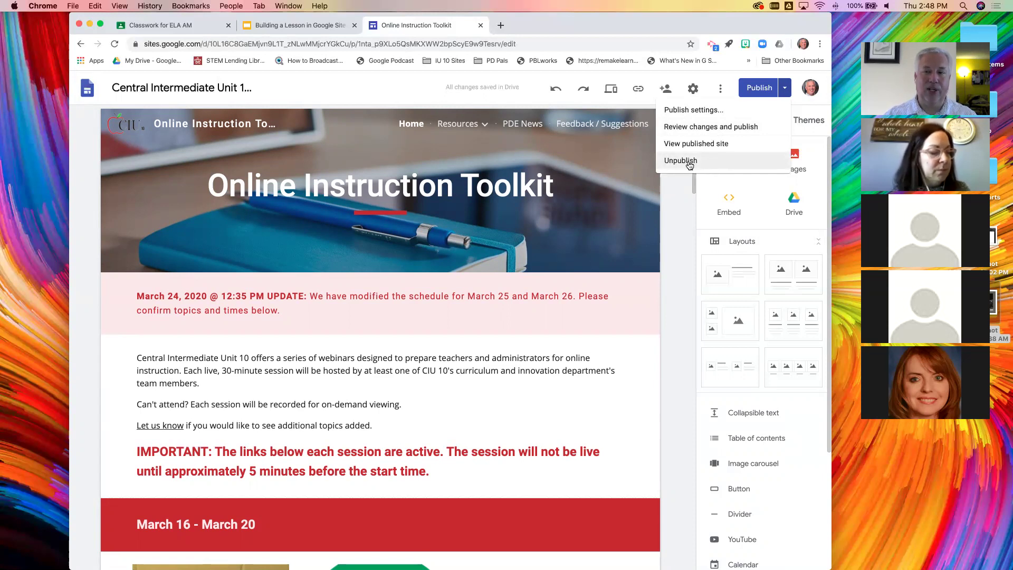
Back on the sites list, remove the Seventh Period site to the trash
click(404, 85)
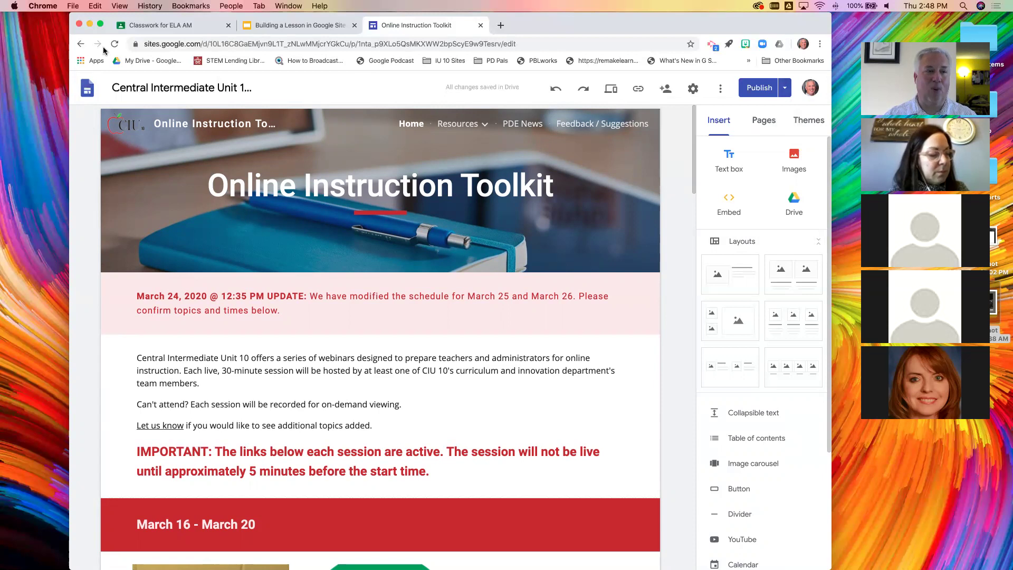
click(88, 91)
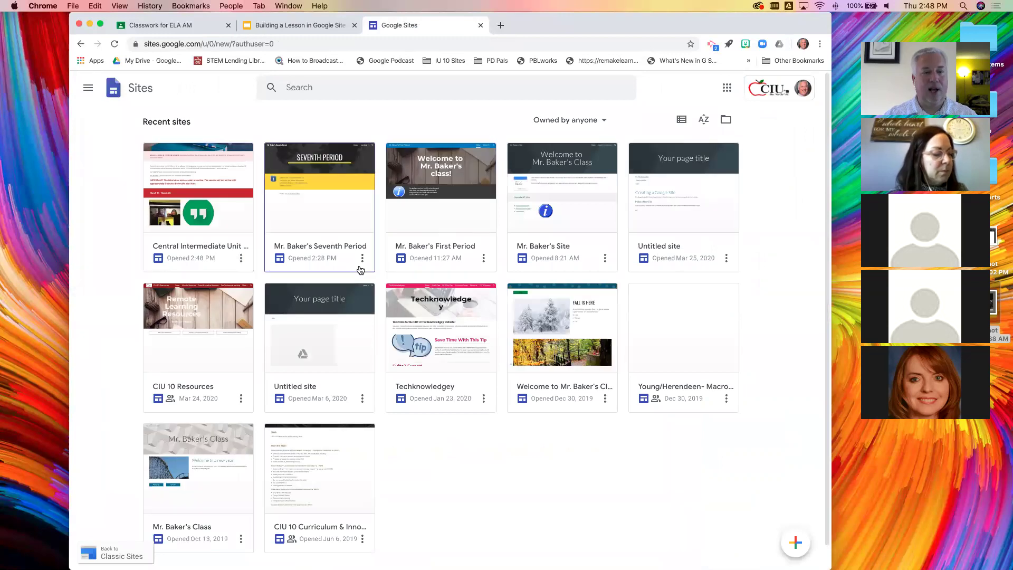
click(362, 259)
click(363, 260)
click(363, 260)
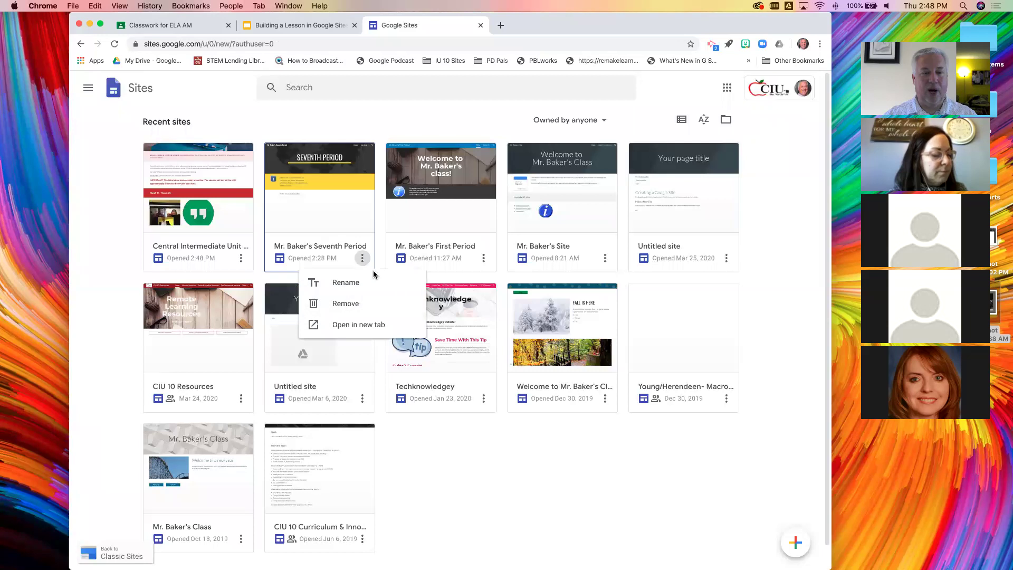
click(346, 303)
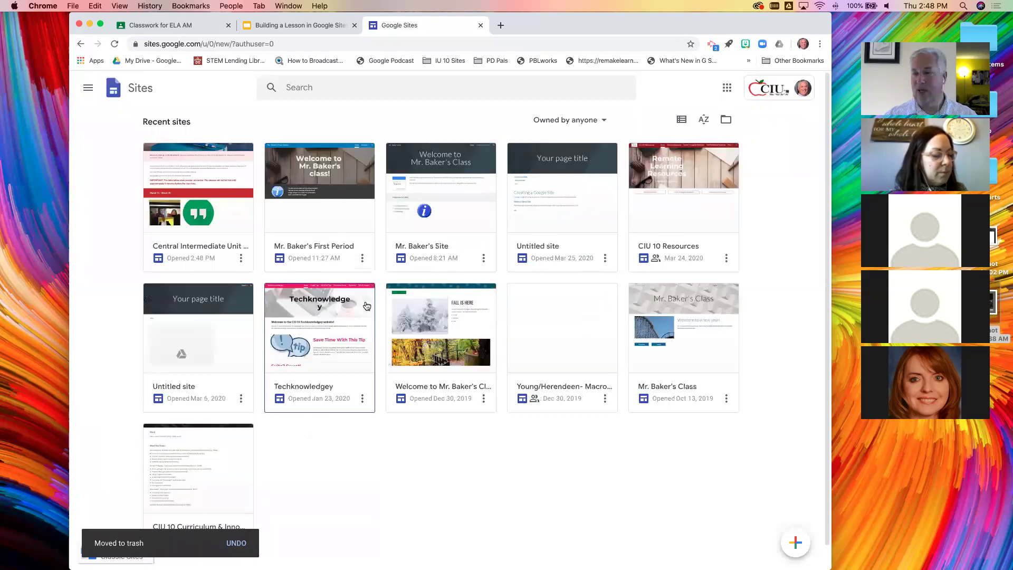